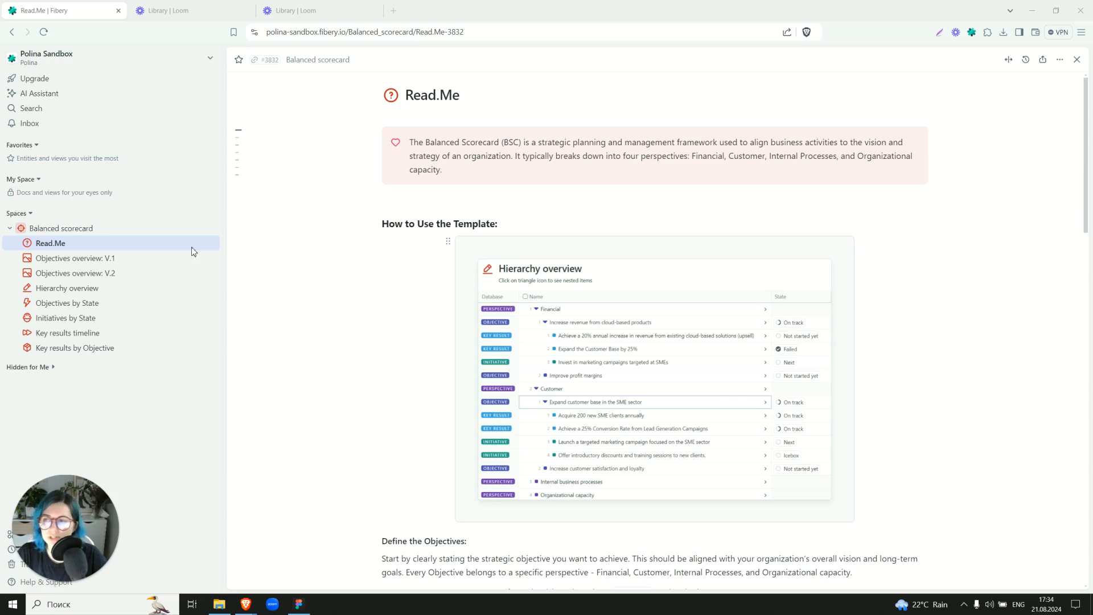
# Open the Balanced scorecard space and, in the Perspective database, narrow the Name column and widen the Quick description column to show its full text.
pyautogui.click(146, 232)
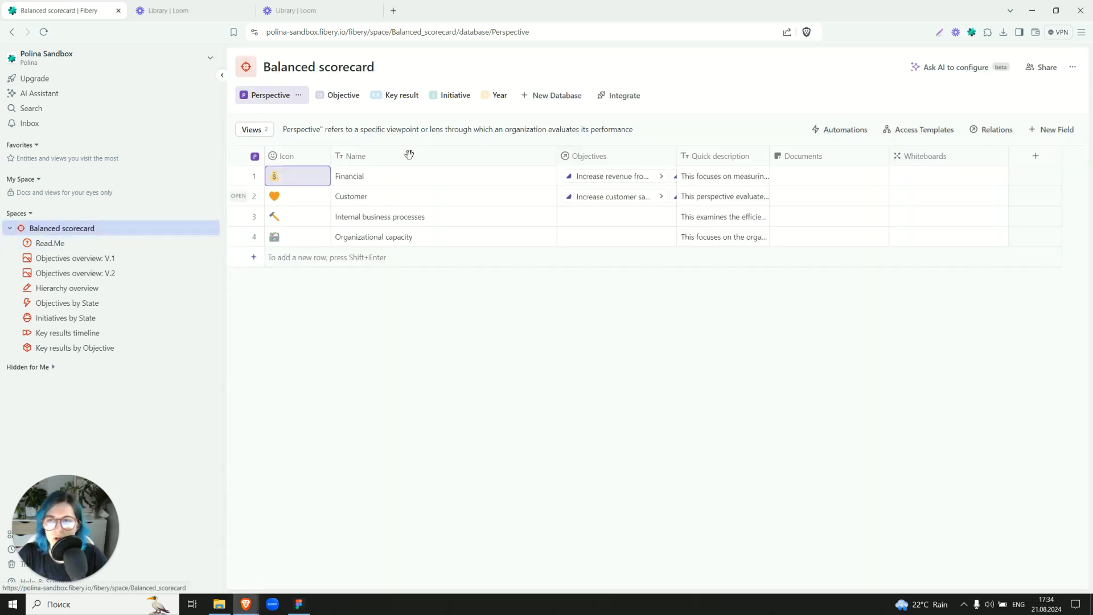
pyautogui.moveTo(562, 164); pyautogui.dragTo(426, 155)
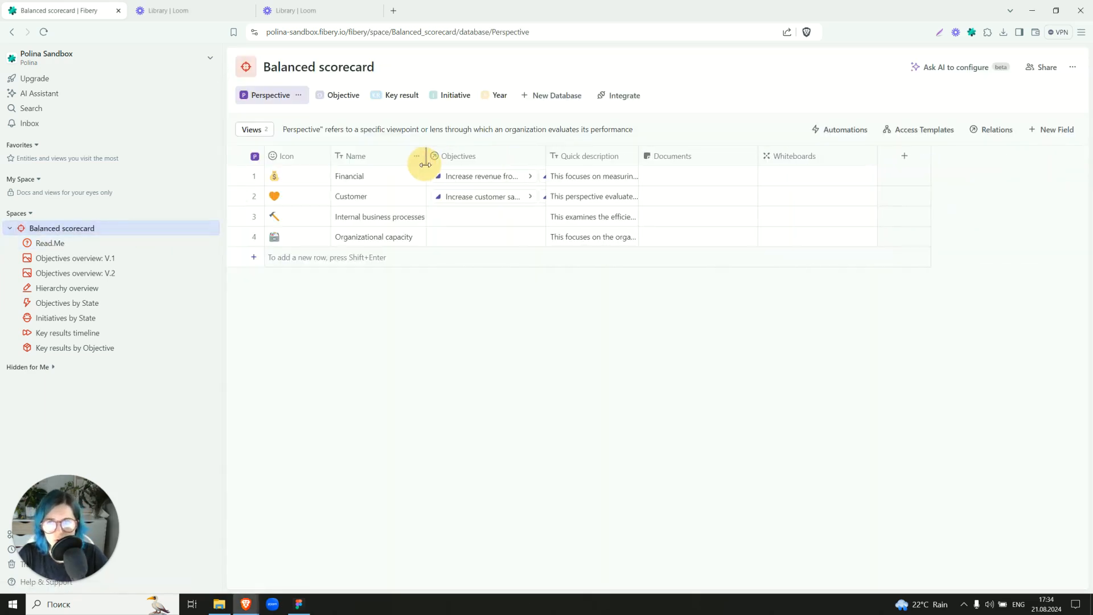
pyautogui.moveTo(639, 156); pyautogui.dragTo(1086, 159)
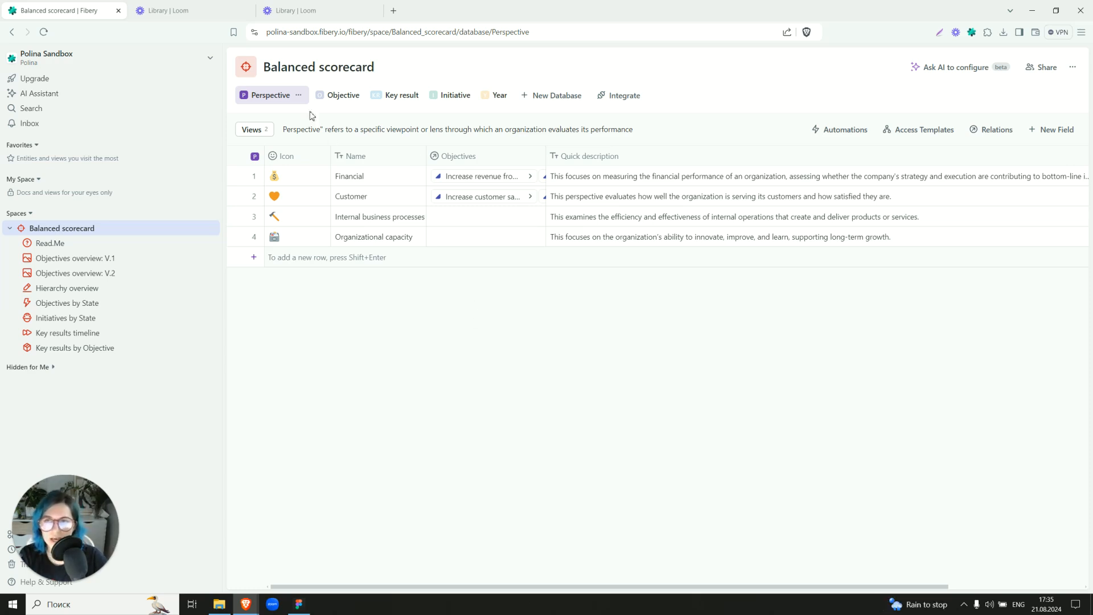
# Open the Objective database and narrow its Name column to fit the objective names.
pyautogui.click(327, 101)
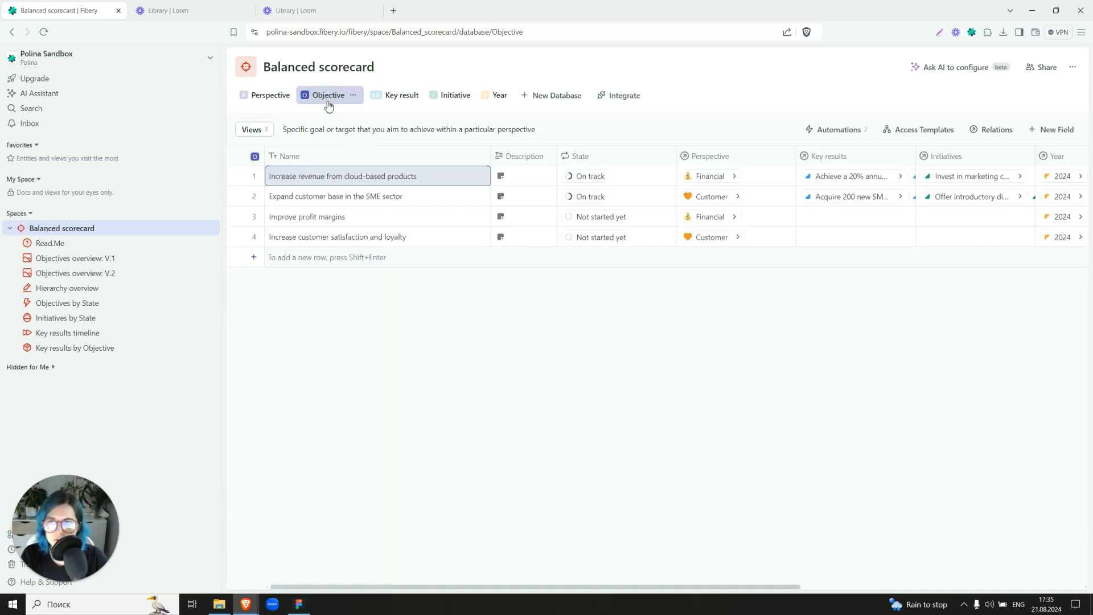
pyautogui.moveTo(489, 155); pyautogui.dragTo(438, 152)
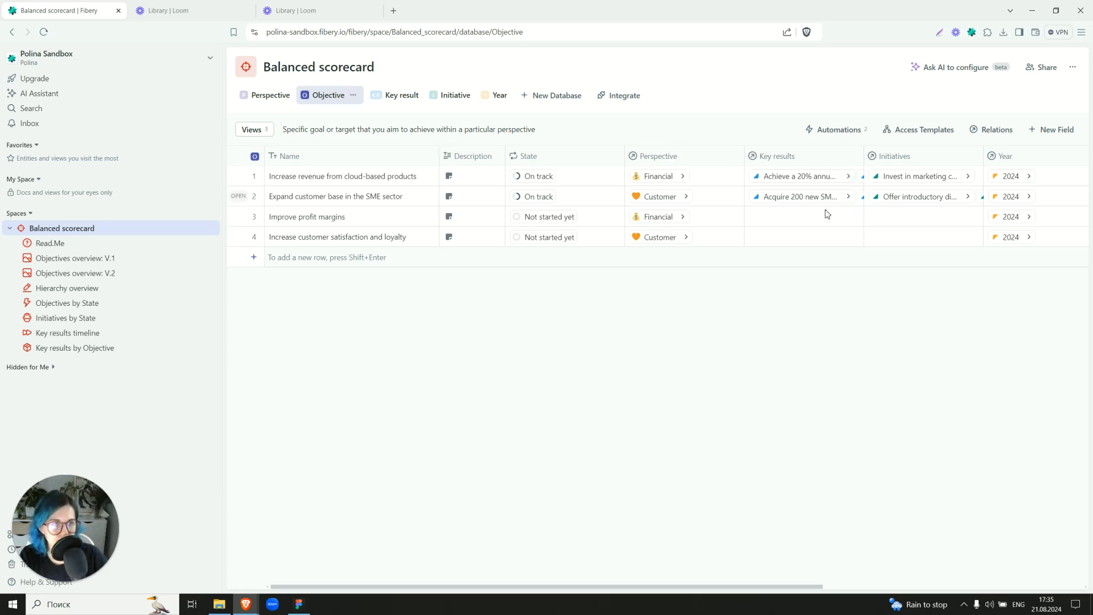
# Inspect the workflow states of the Objective database's State field without changing them, and look through the remaining fields.
pyautogui.moveTo(690, 586); pyautogui.dragTo(729, 585)
pyautogui.click(553, 156)
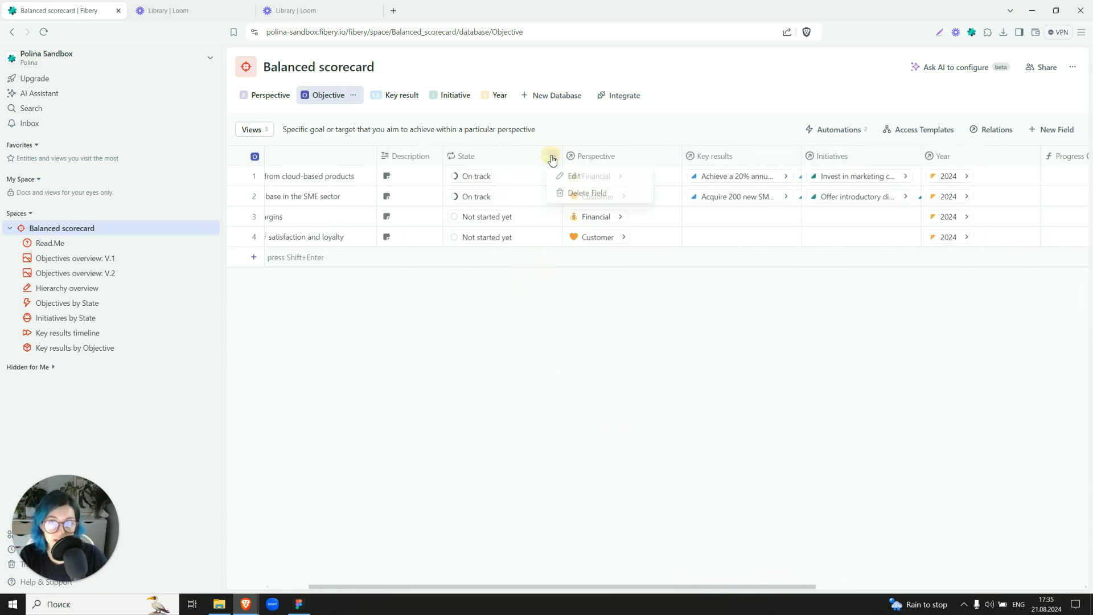
pyautogui.click(573, 180)
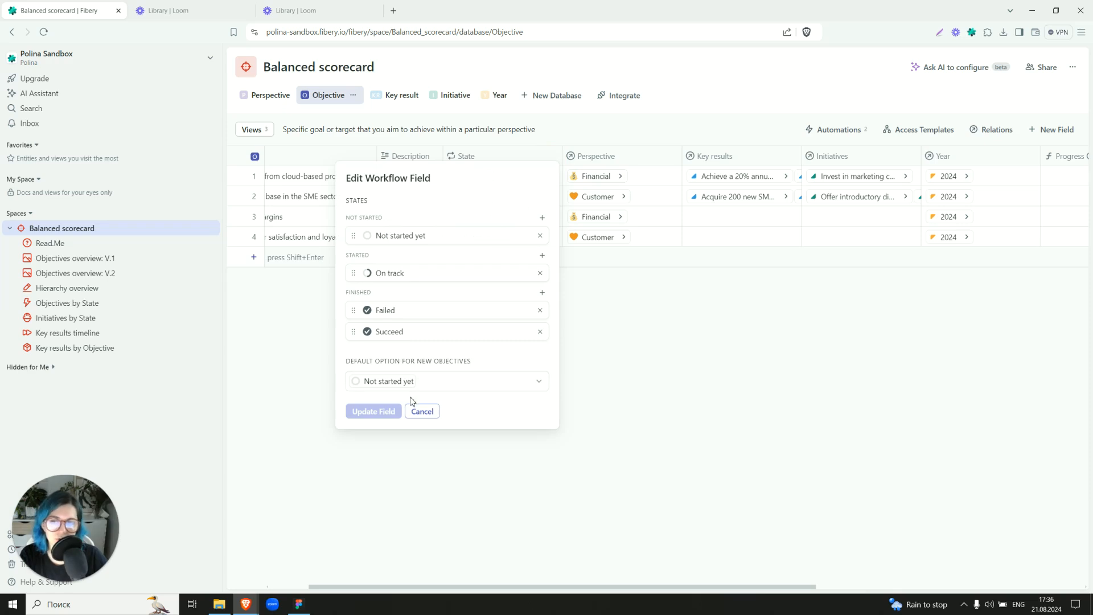
pyautogui.click(422, 411)
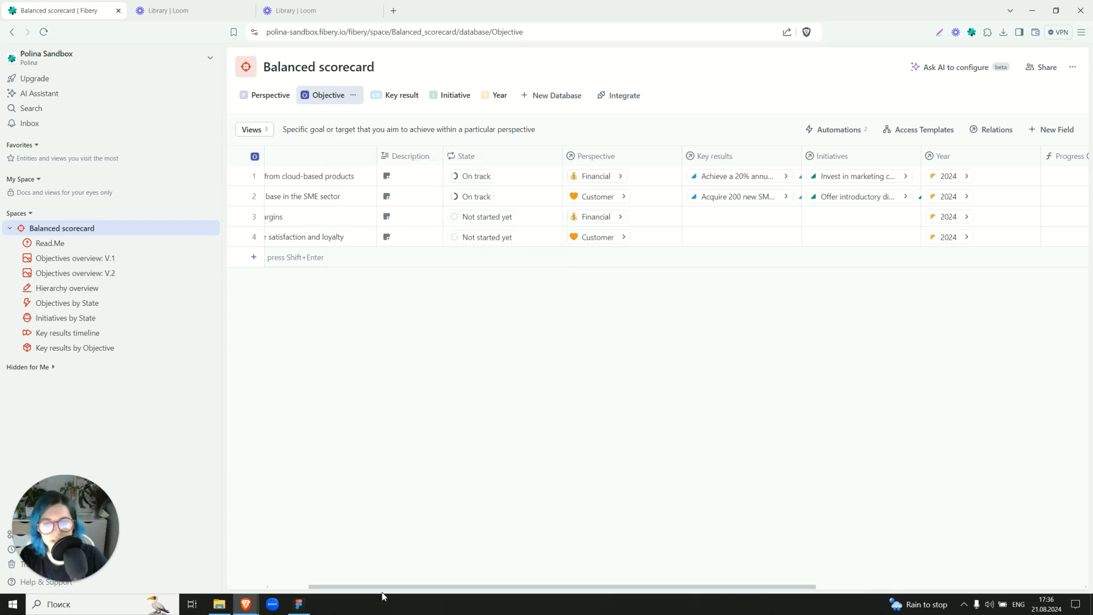
pyautogui.moveTo(408, 586); pyautogui.dragTo(546, 585)
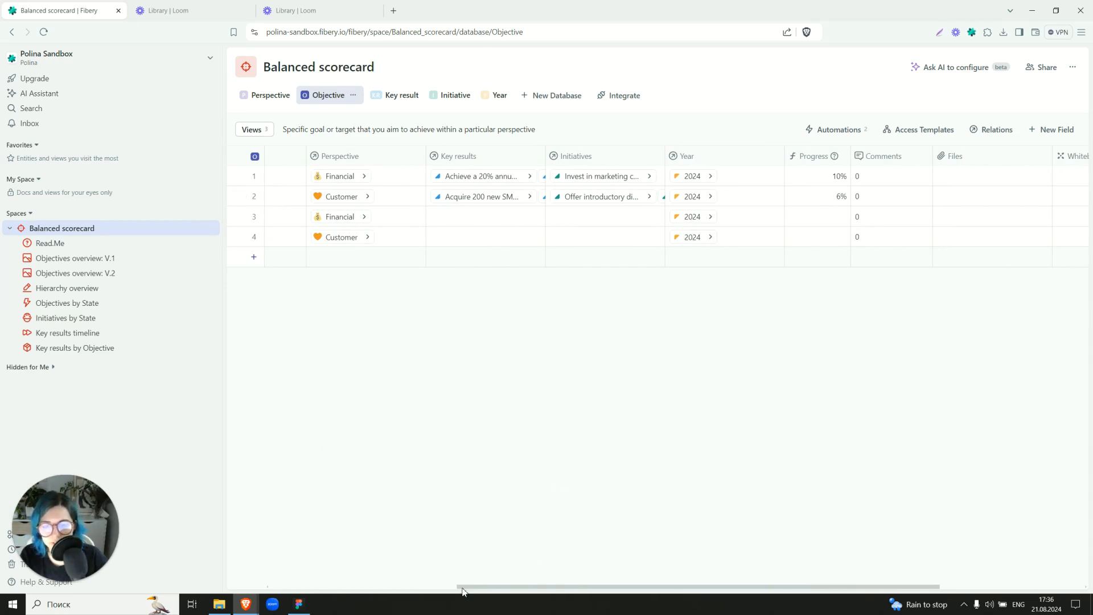
pyautogui.moveTo(464, 587); pyautogui.dragTo(220, 564)
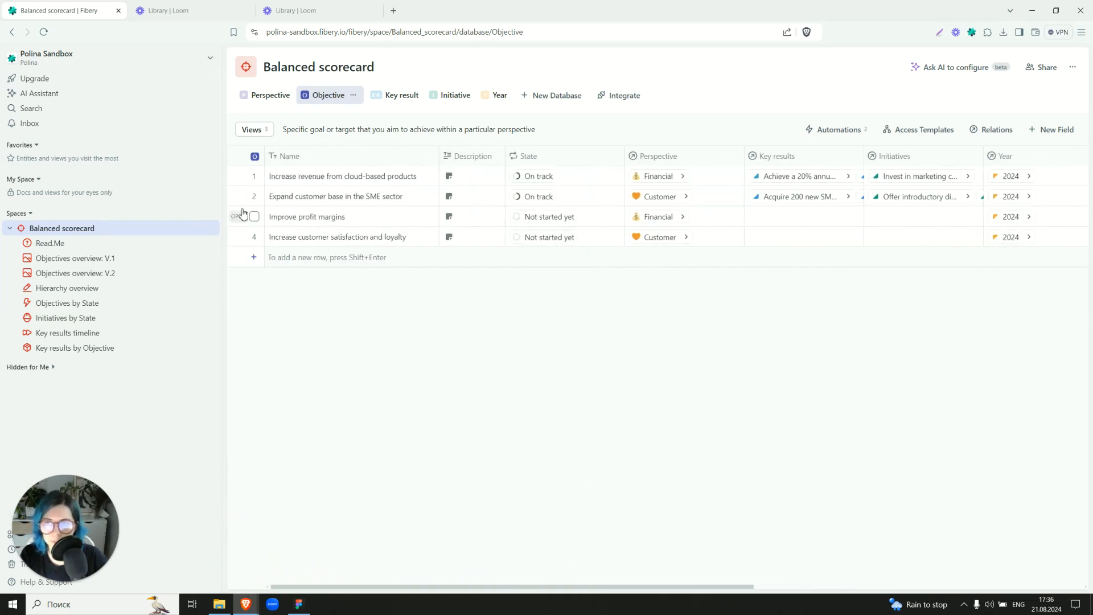
# Open the objective "Increase revenue from cloud-based products" and read through its description, key results and initiatives.
pyautogui.click(235, 176)
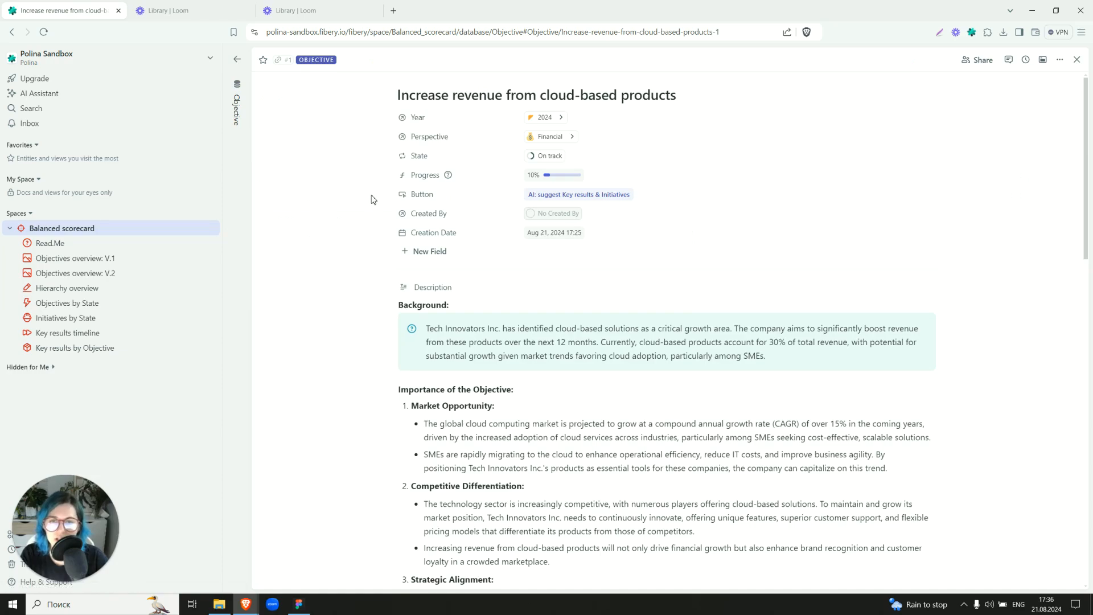
pyautogui.scroll(-7, 352, 189)
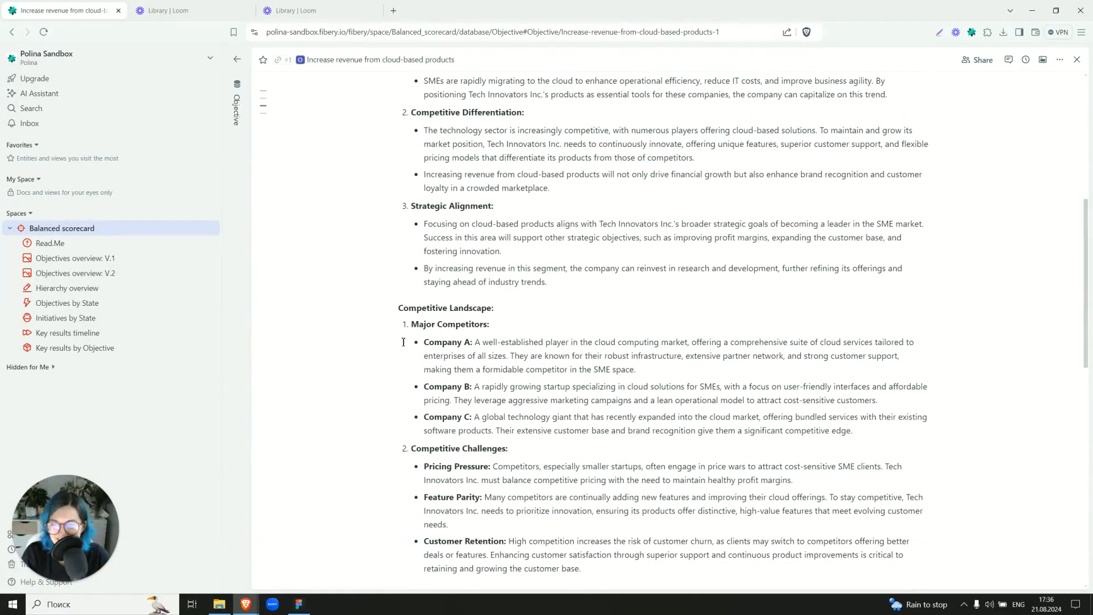
pyautogui.scroll(-5, 403, 342)
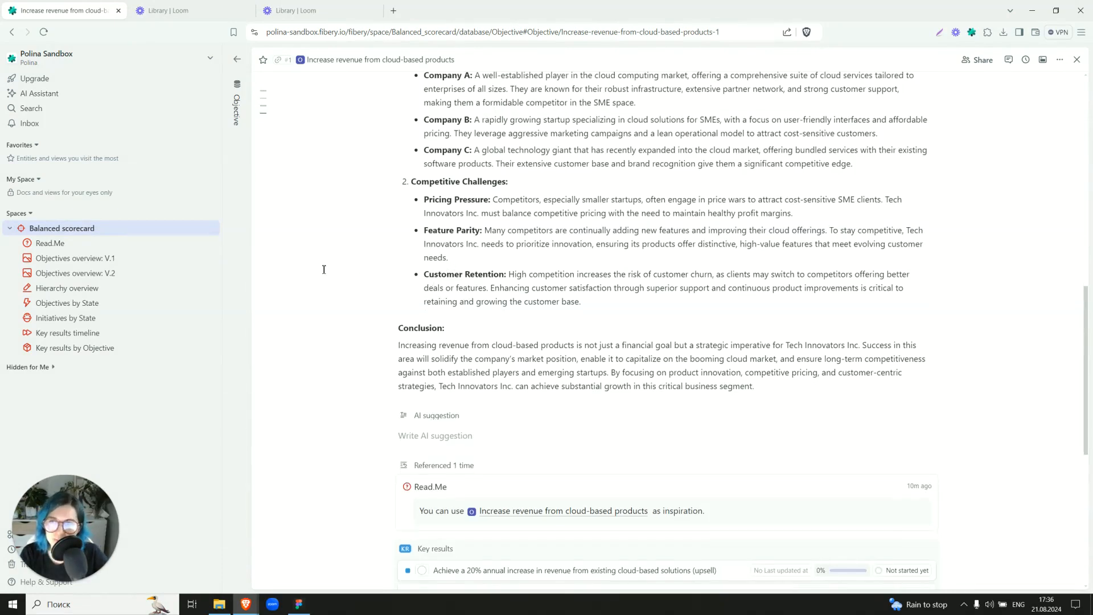
pyautogui.scroll(-5, 300, 290)
pyautogui.scroll(15, 298, 279)
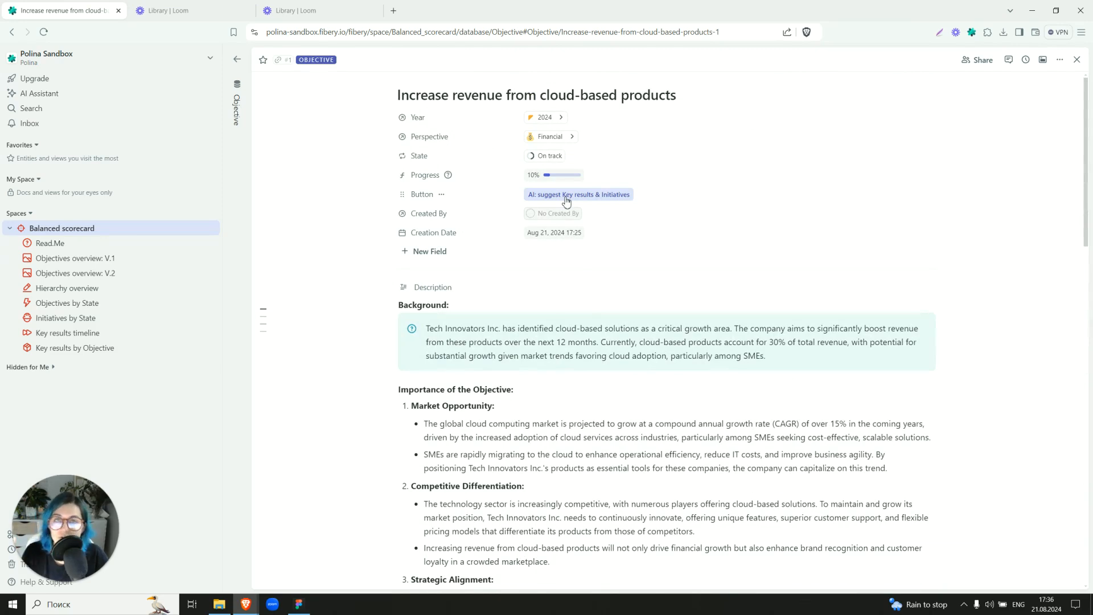
# Run the "AI: suggest Key results & Initiatives" automation on the objective and review the generated AI suggestion text.
pyautogui.click(441, 194)
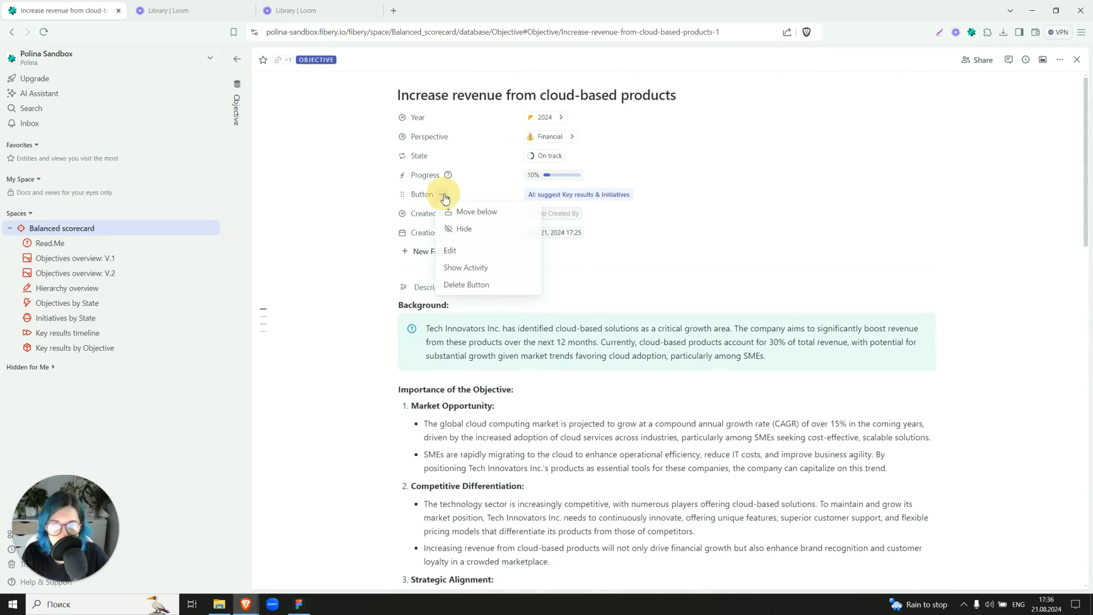
pyautogui.click(365, 194)
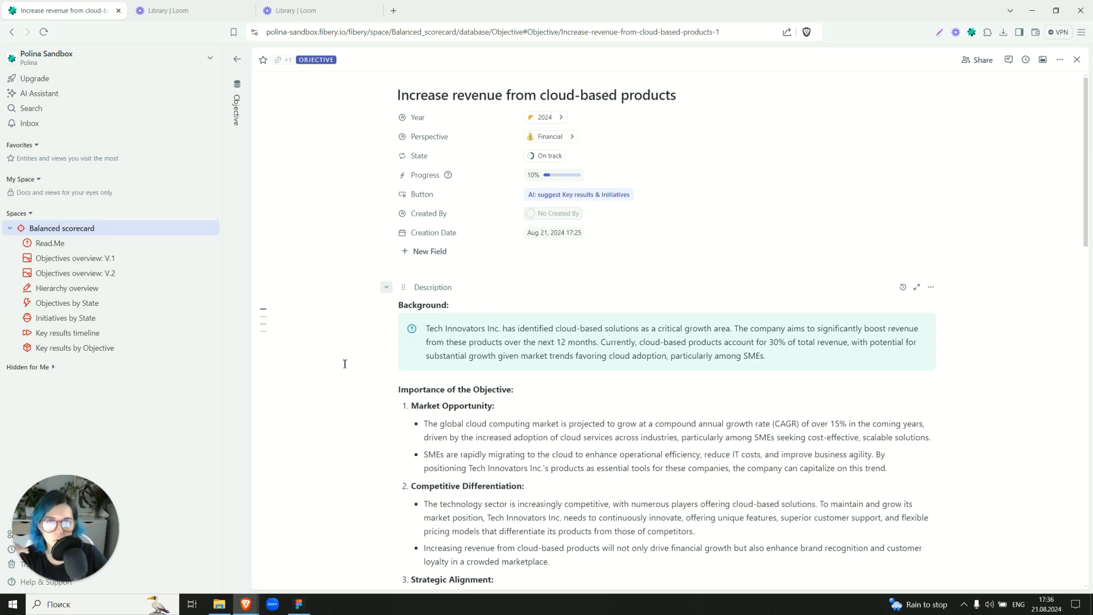
pyautogui.click(605, 194)
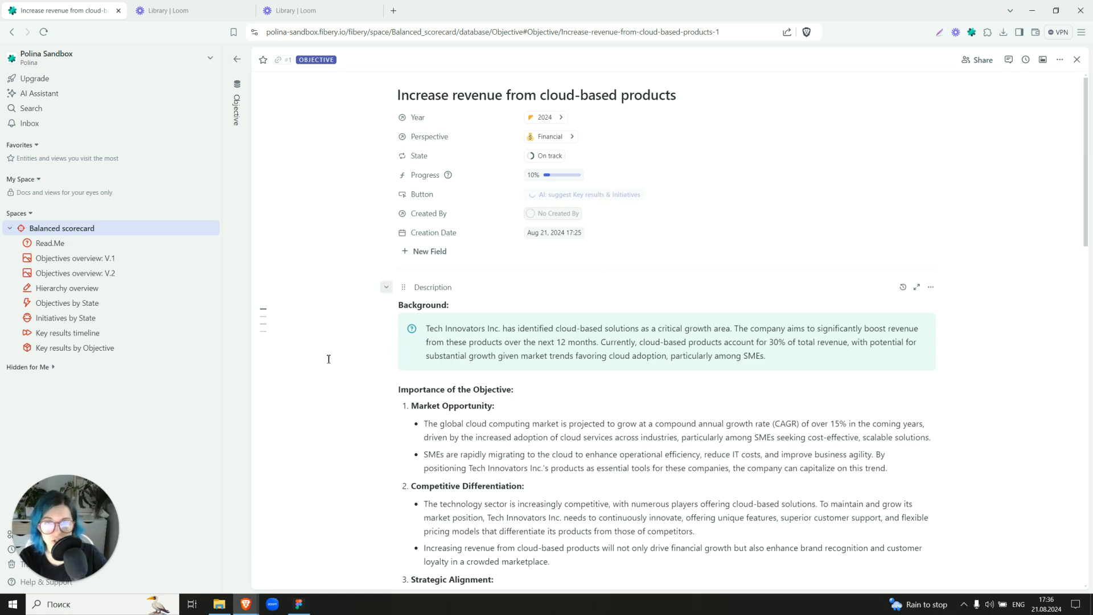
pyautogui.scroll(-13, 544, 246)
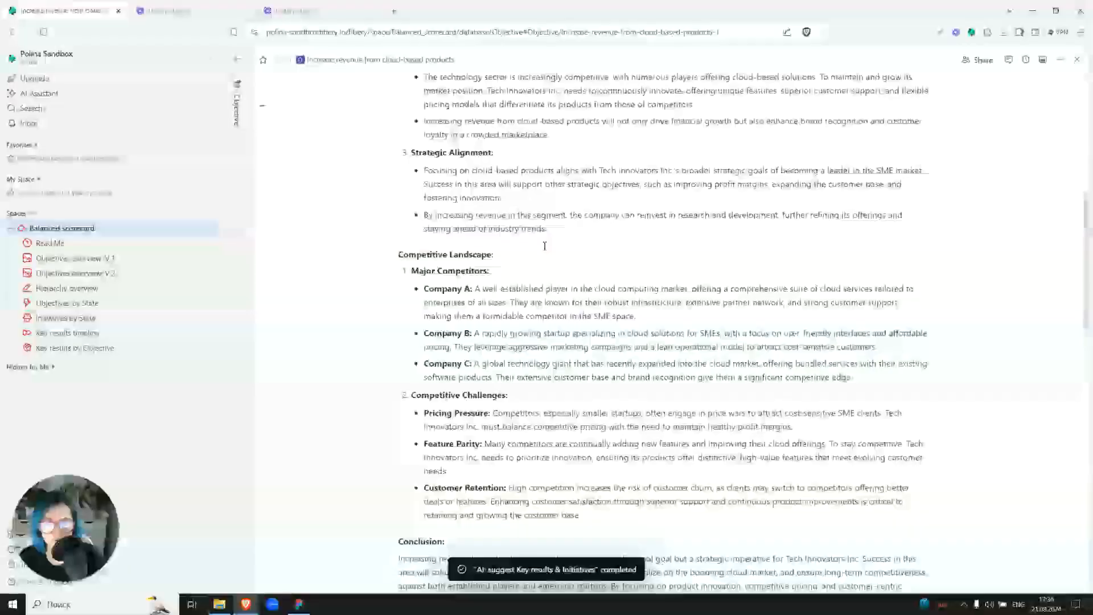
pyautogui.scroll(-5, 544, 246)
pyautogui.scroll(3, 543, 246)
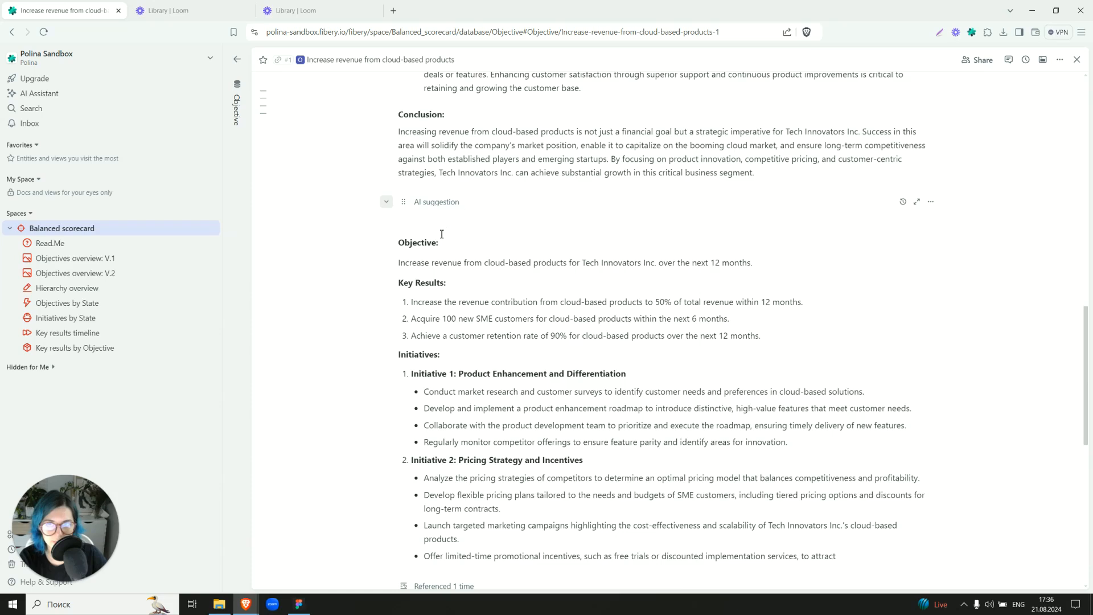
pyautogui.click(439, 226)
pyautogui.scroll(-2, 438, 228)
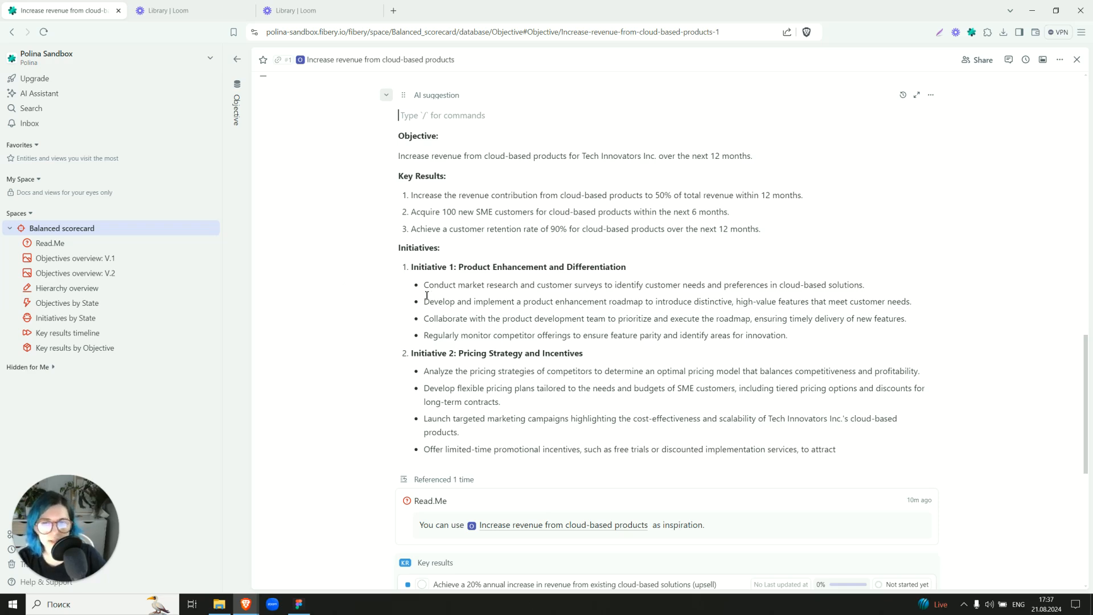
# Create an Initiative entity from the AI suggestion "Regularly monitor competitor offerings to ensure feature parity and identify areas for innovation.".
pyautogui.moveTo(424, 335); pyautogui.dragTo(794, 336)
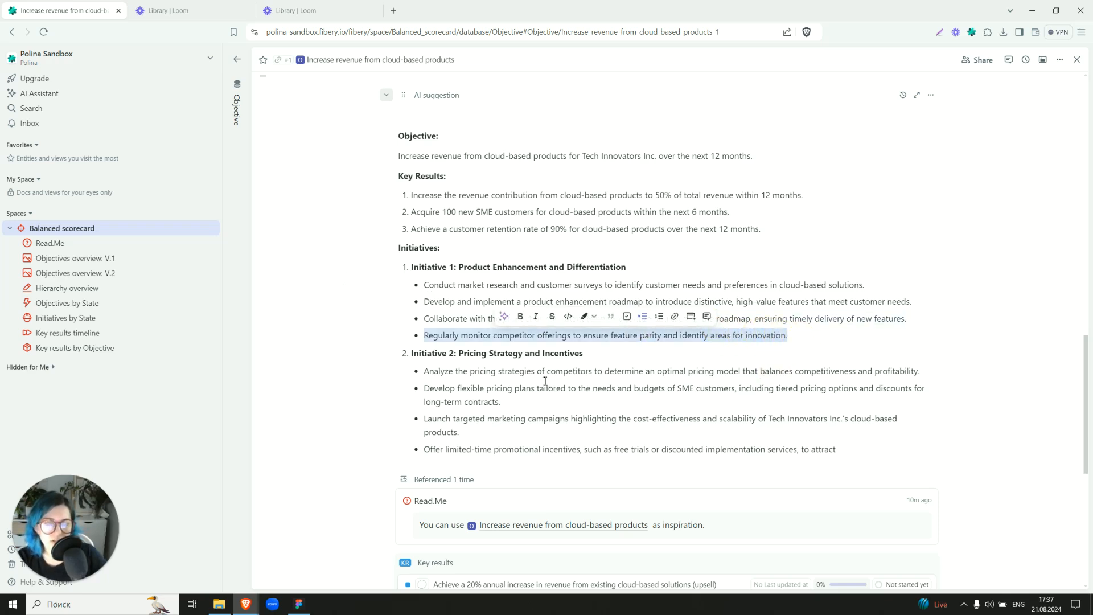
pyautogui.click(691, 322)
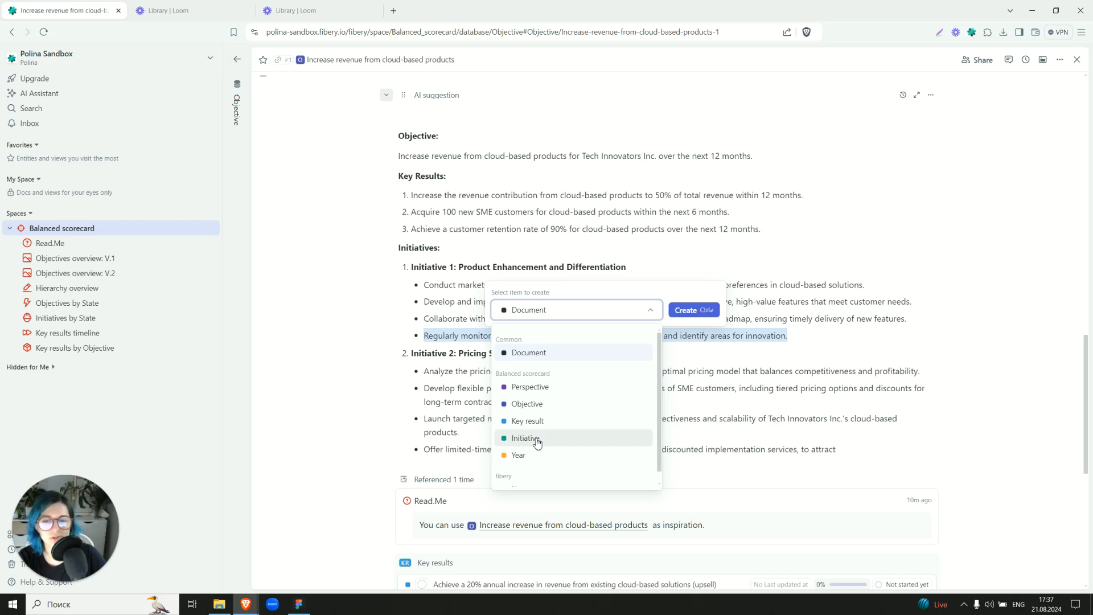
pyautogui.click(536, 438)
pyautogui.click(683, 312)
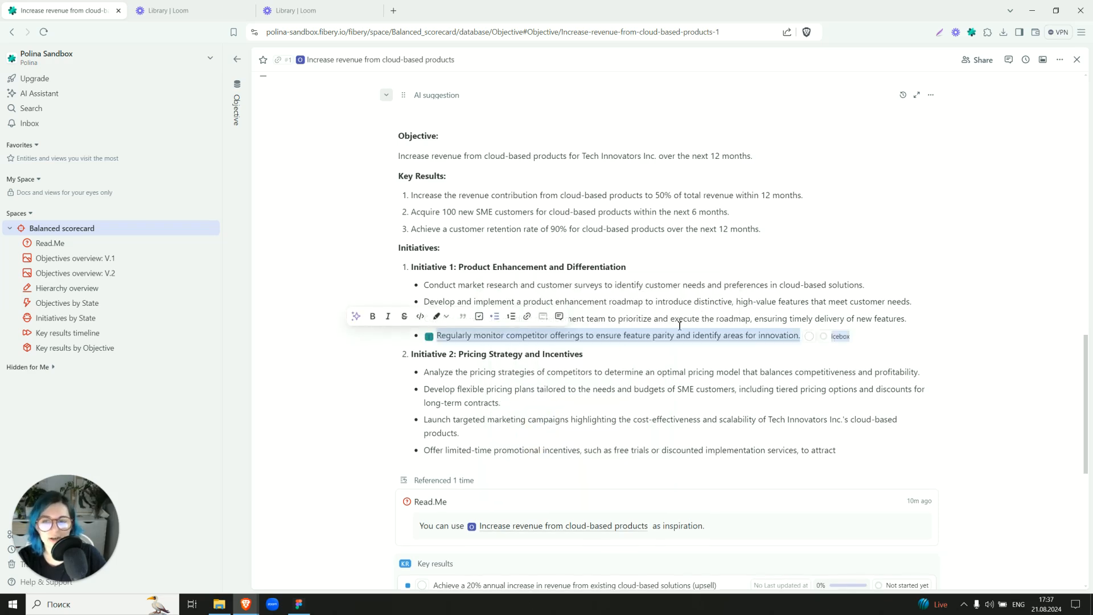
pyautogui.click(424, 402)
# Set the importance of the new competitor-monitoring initiative to Low and check its available states.
pyautogui.scroll(-5, 432, 370)
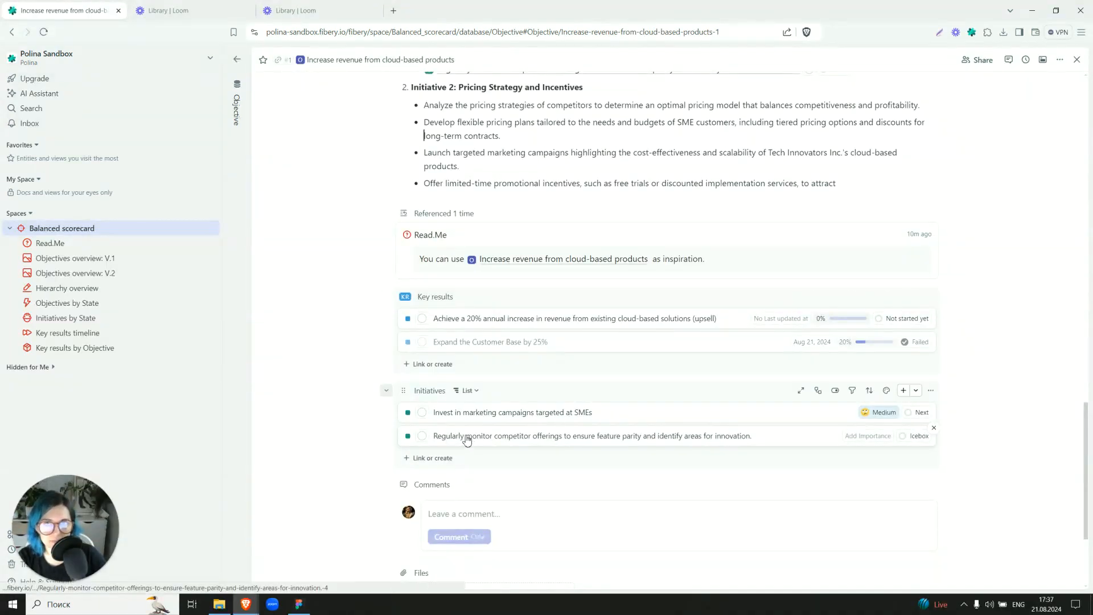
pyautogui.click(873, 436)
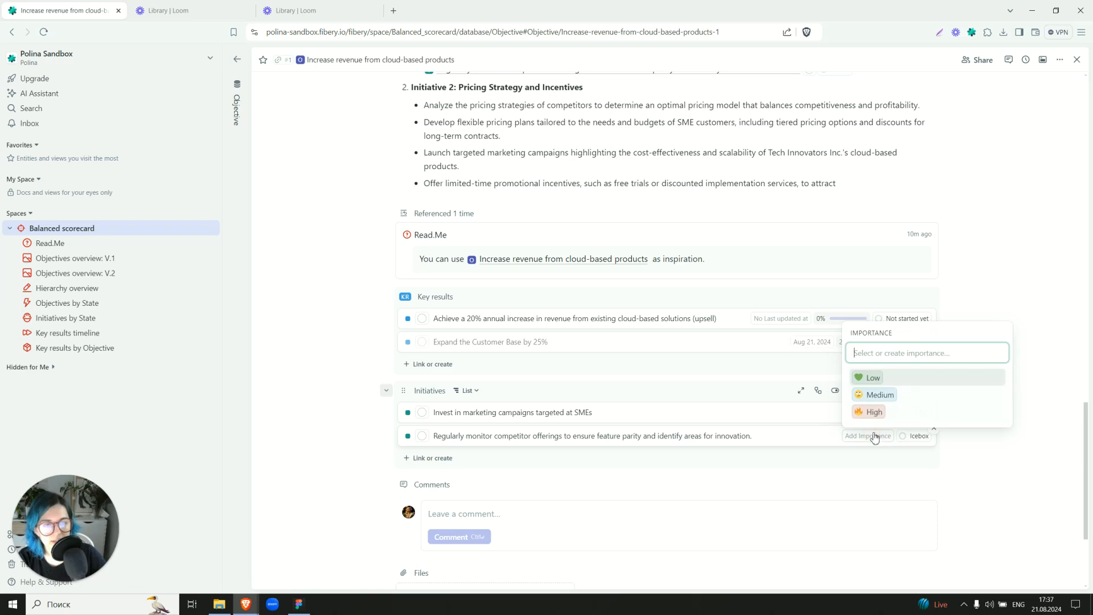
pyautogui.click(871, 377)
pyautogui.click(914, 436)
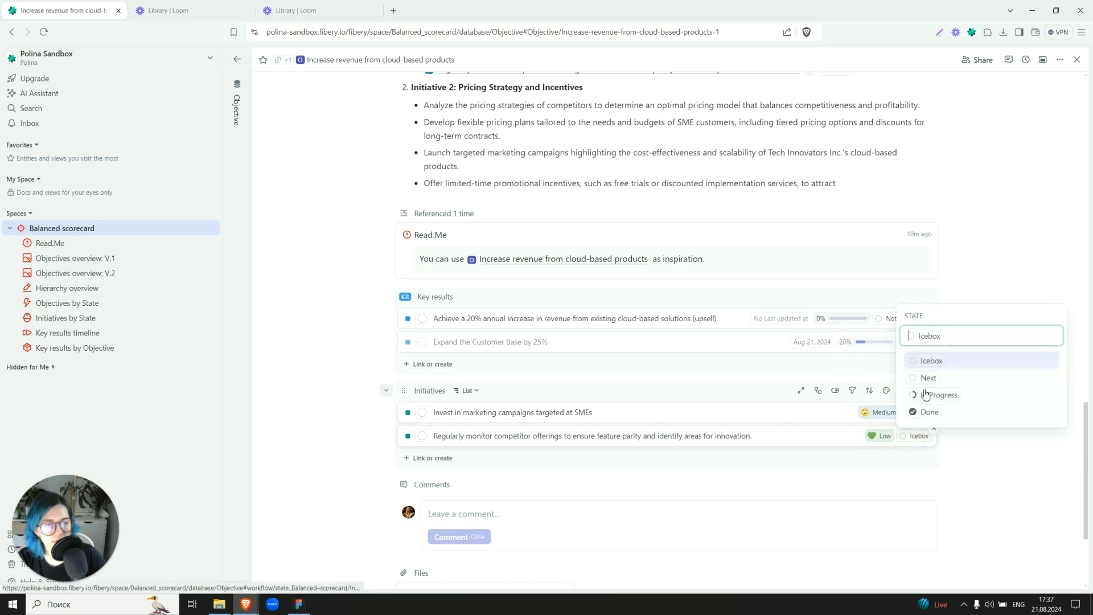
pyautogui.click(976, 480)
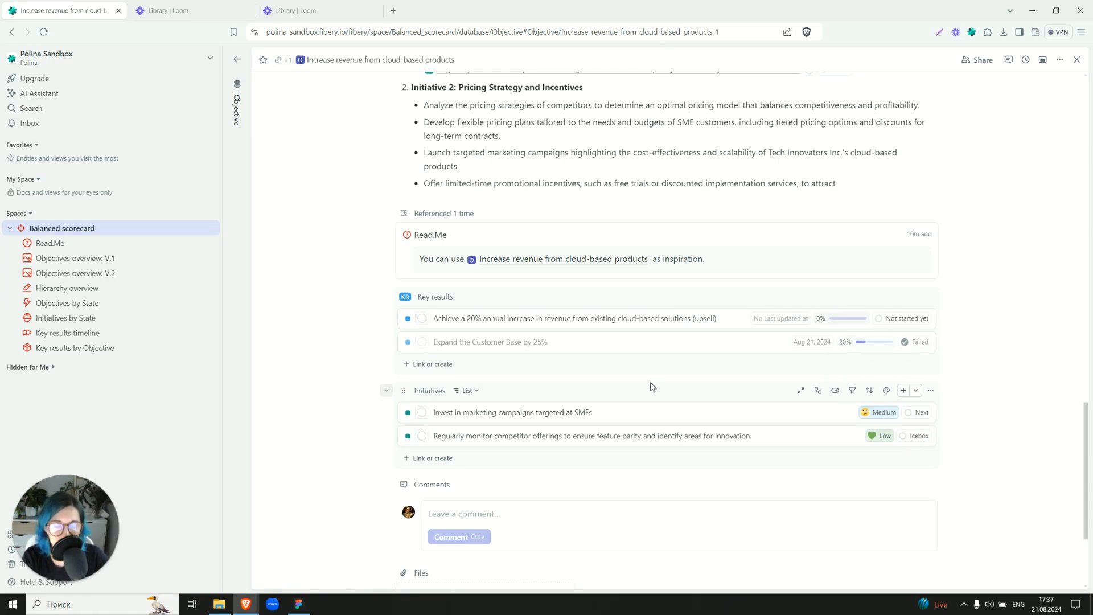
# Examine the action and AI prompt behind "AI: suggest Key results & Initiatives" and close its configuration without changes.
pyautogui.scroll(15, 309, 267)
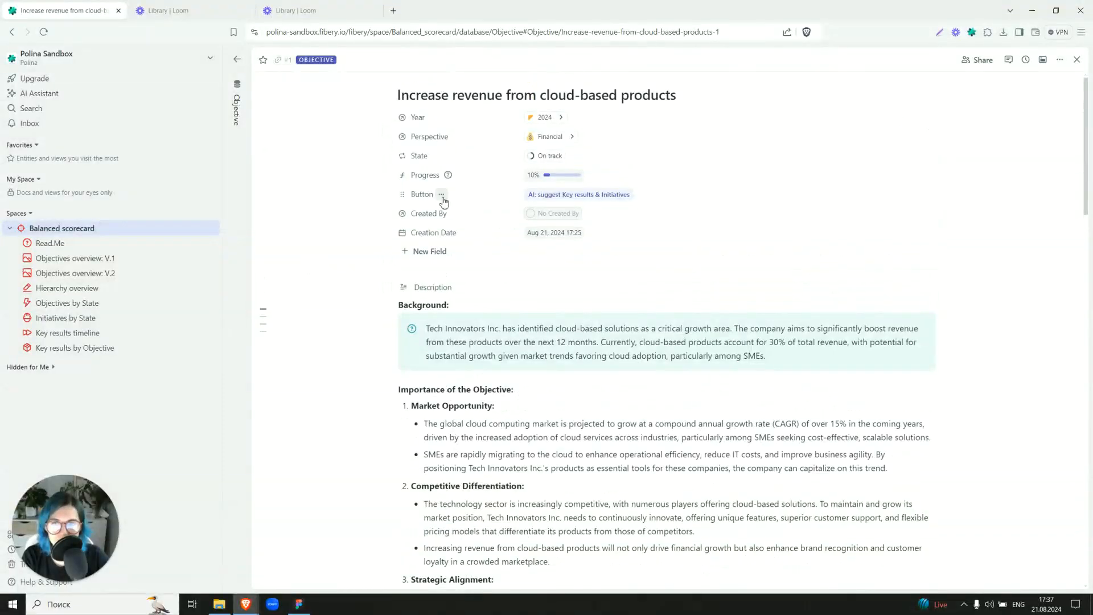
pyautogui.click(442, 194)
pyautogui.click(451, 253)
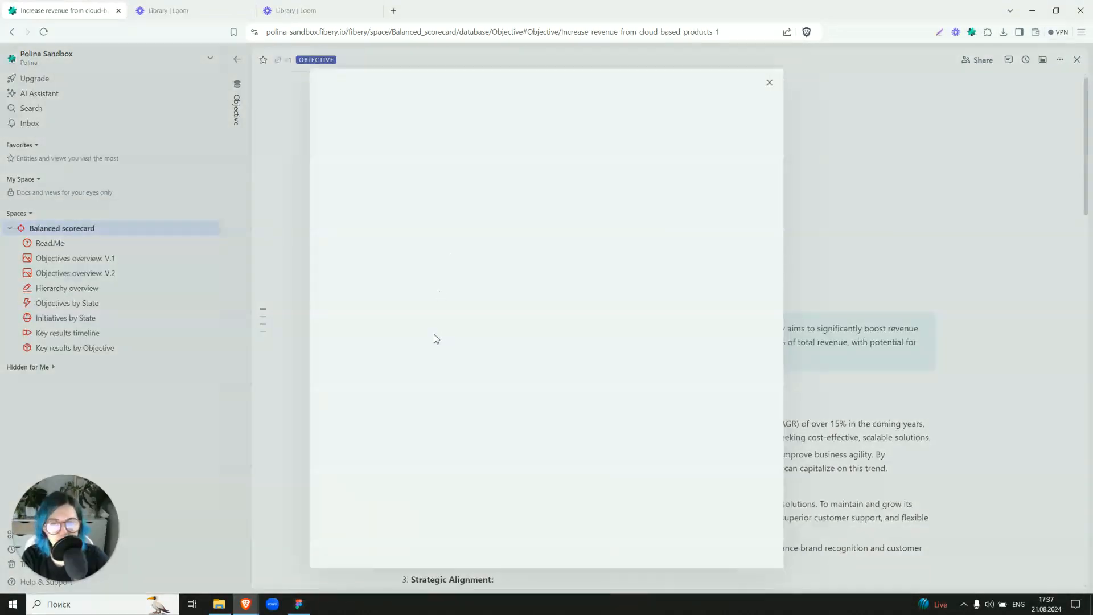
pyautogui.scroll(-2, 405, 441)
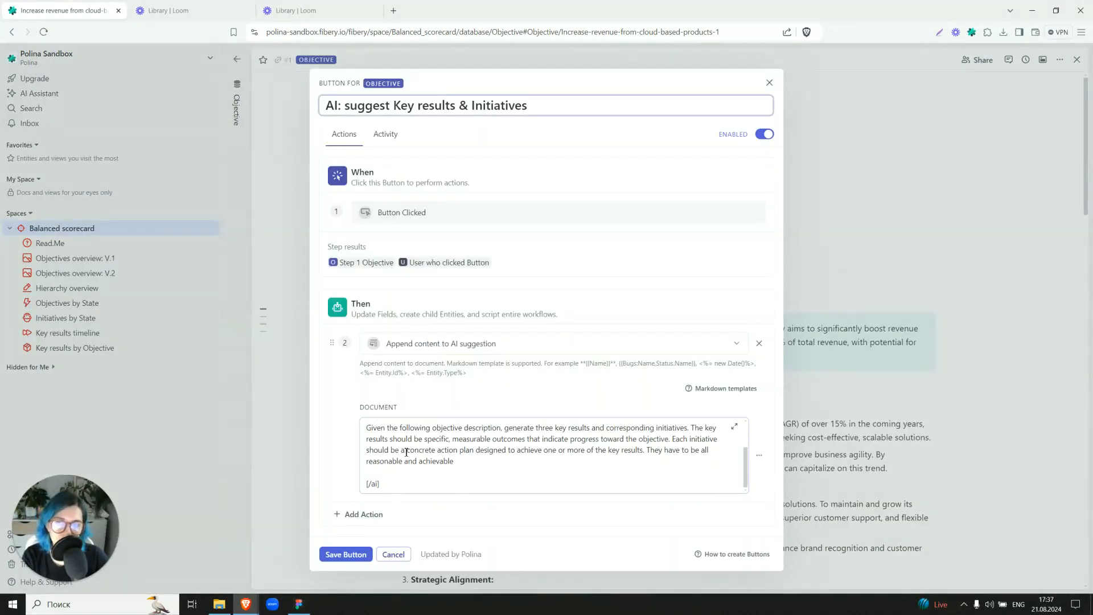
pyautogui.click(275, 331)
pyautogui.click(769, 83)
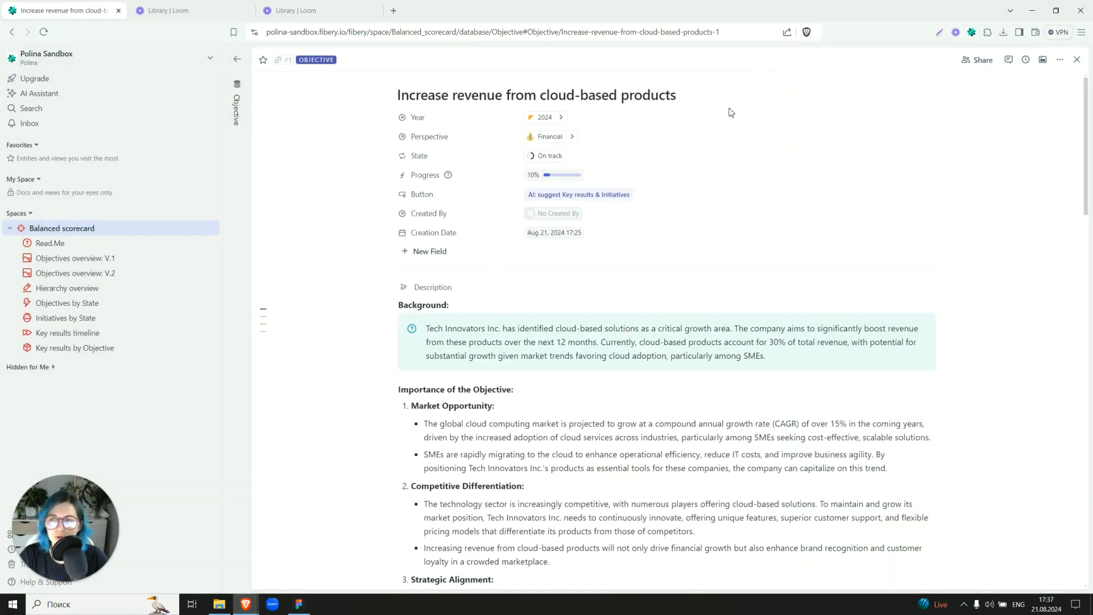
# Return to the space's databases, open Key result, and inspect its State field's workflow options without changing them.
pyautogui.click(236, 148)
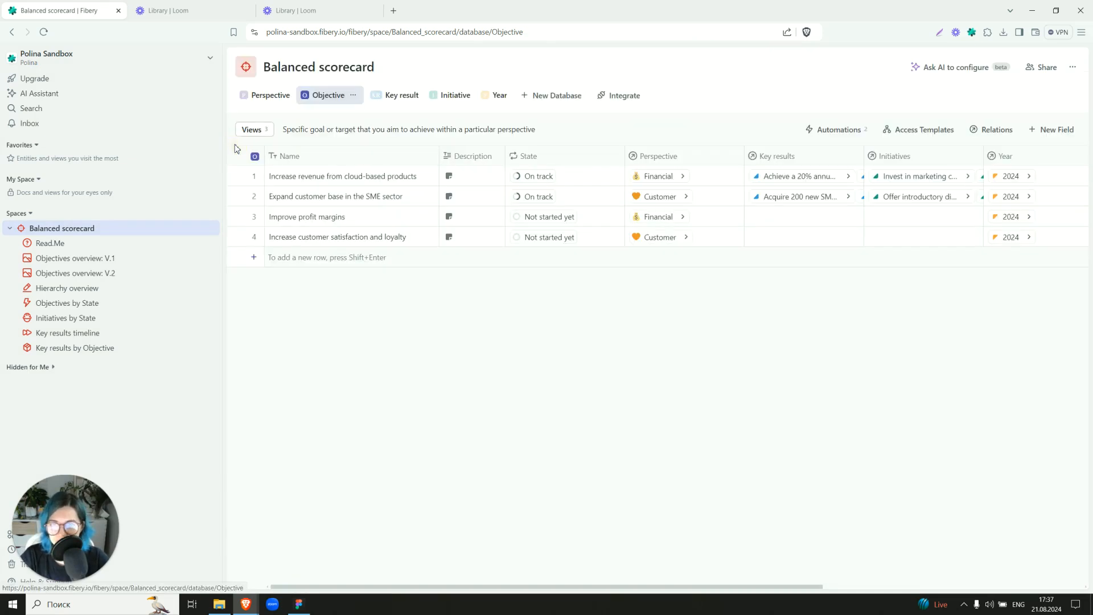
pyautogui.click(388, 96)
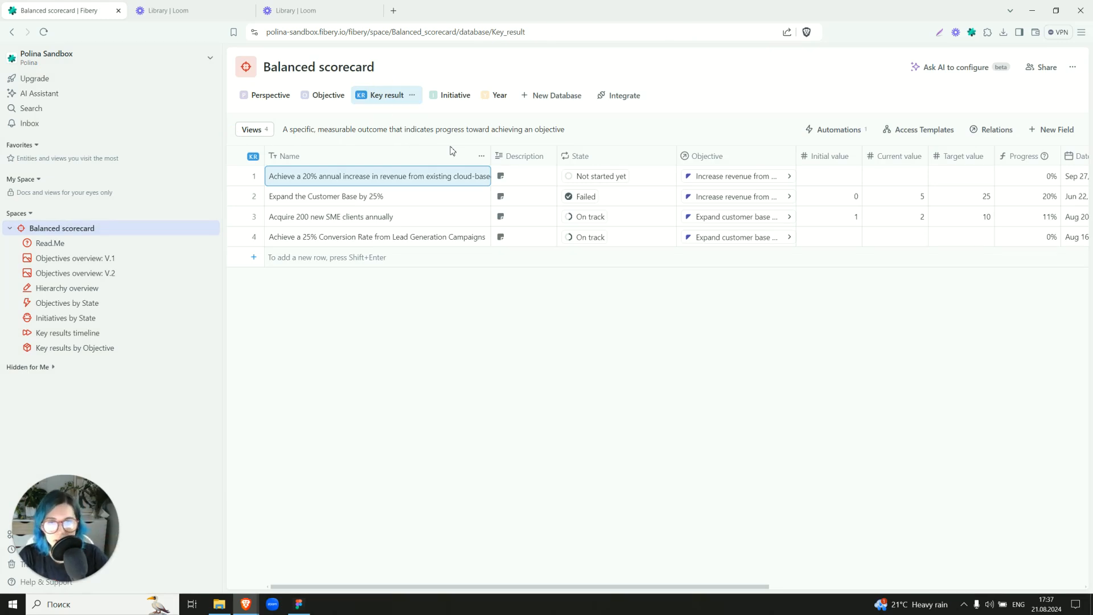
pyautogui.click(667, 156)
pyautogui.click(688, 176)
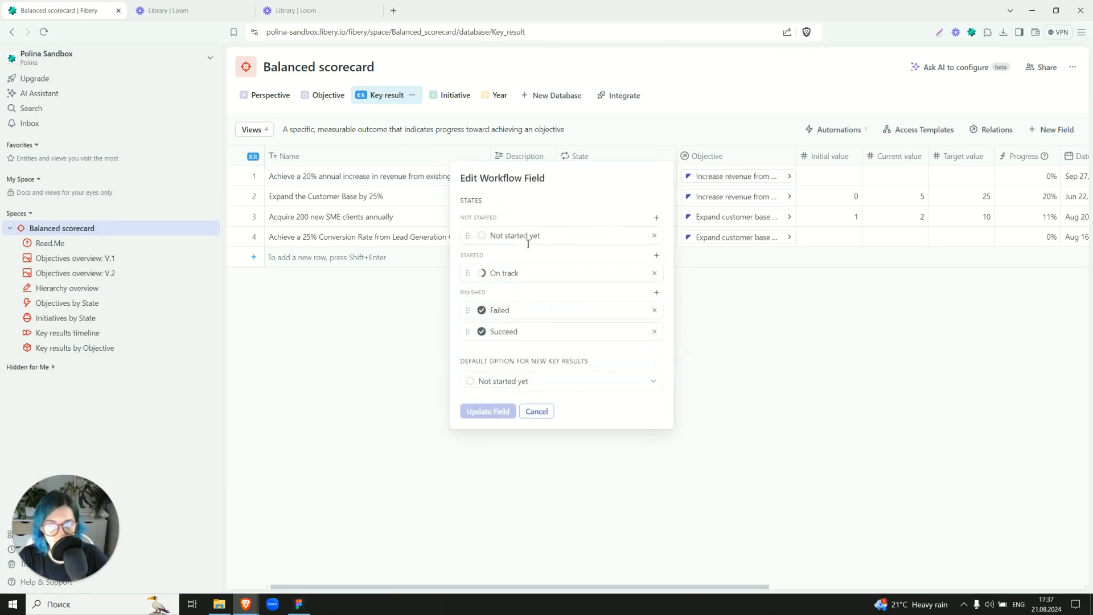
pyautogui.click(536, 411)
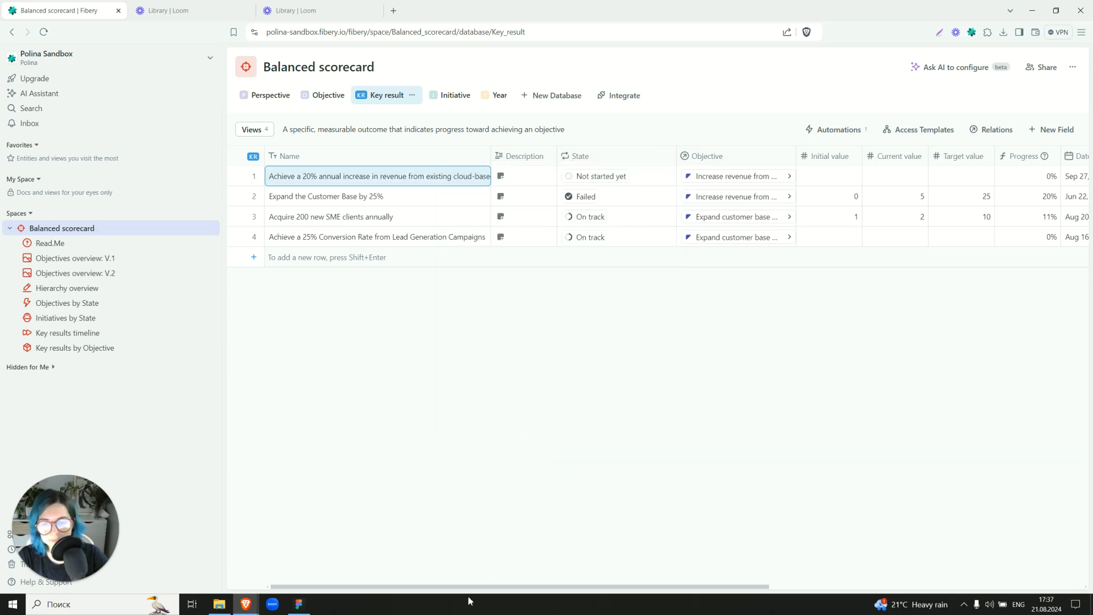
# In the Key result automation rule "Update with the last update", replace the trigger field with Current value, save the rule and return to the table.
pyautogui.moveTo(464, 587); pyautogui.dragTo(636, 564)
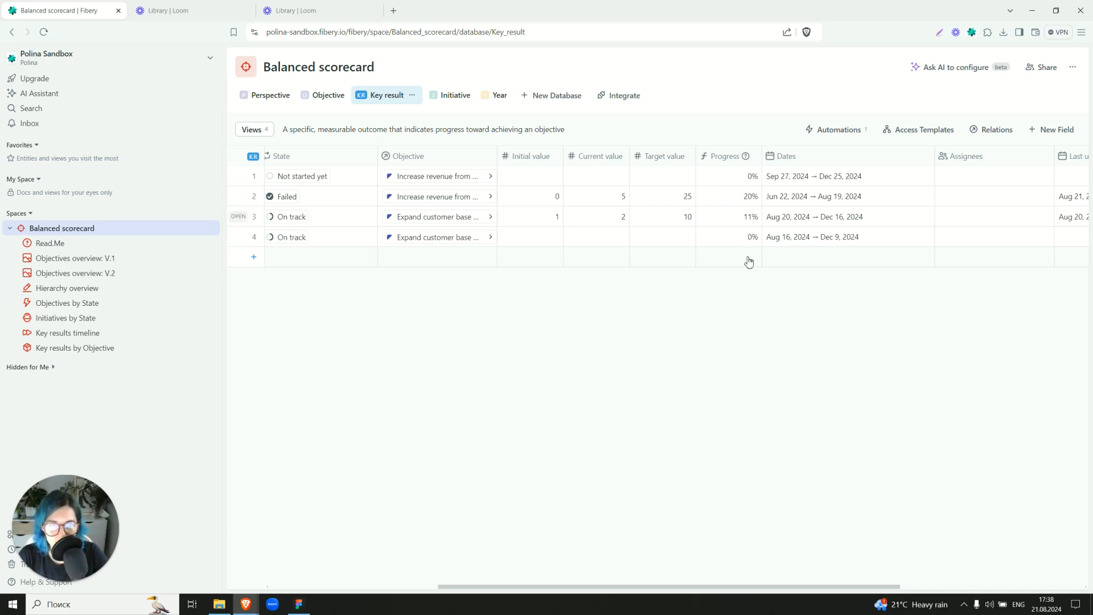
pyautogui.moveTo(652, 587); pyautogui.dragTo(822, 581)
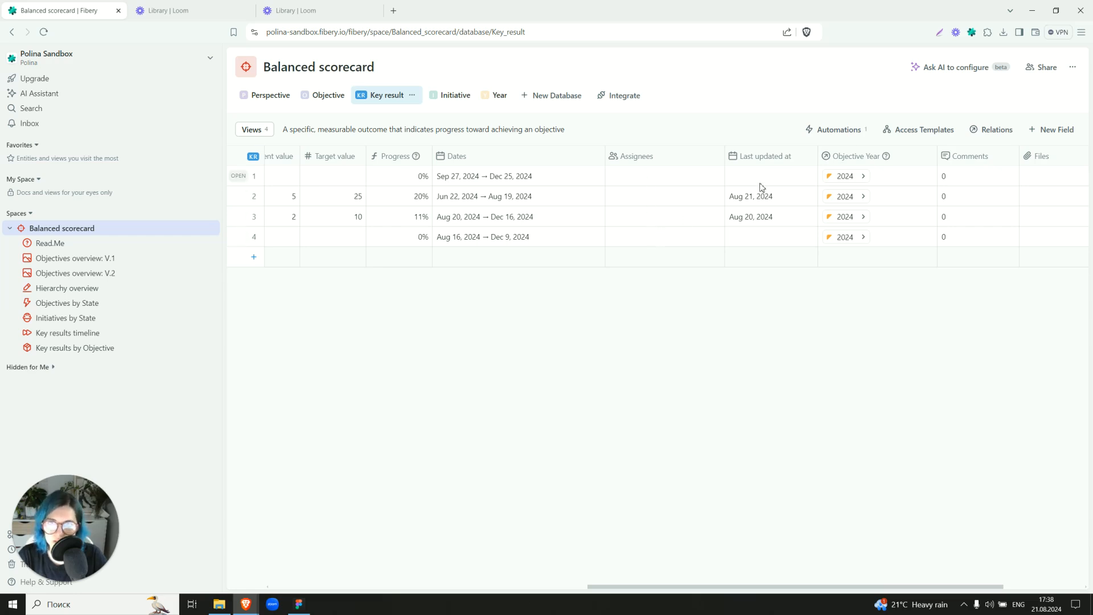
pyautogui.click(821, 131)
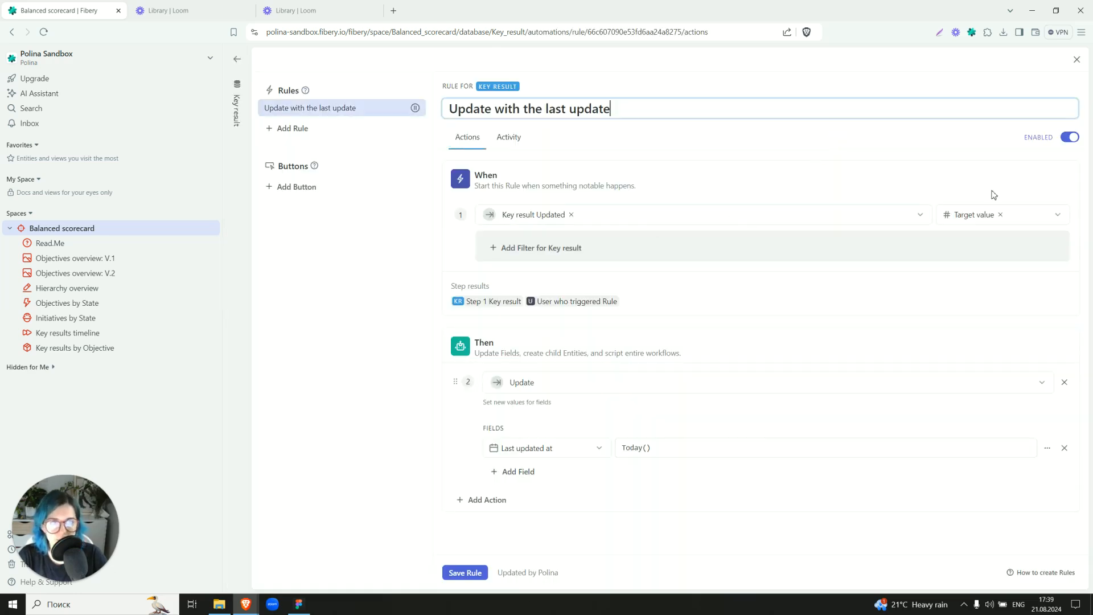
pyautogui.click(966, 218)
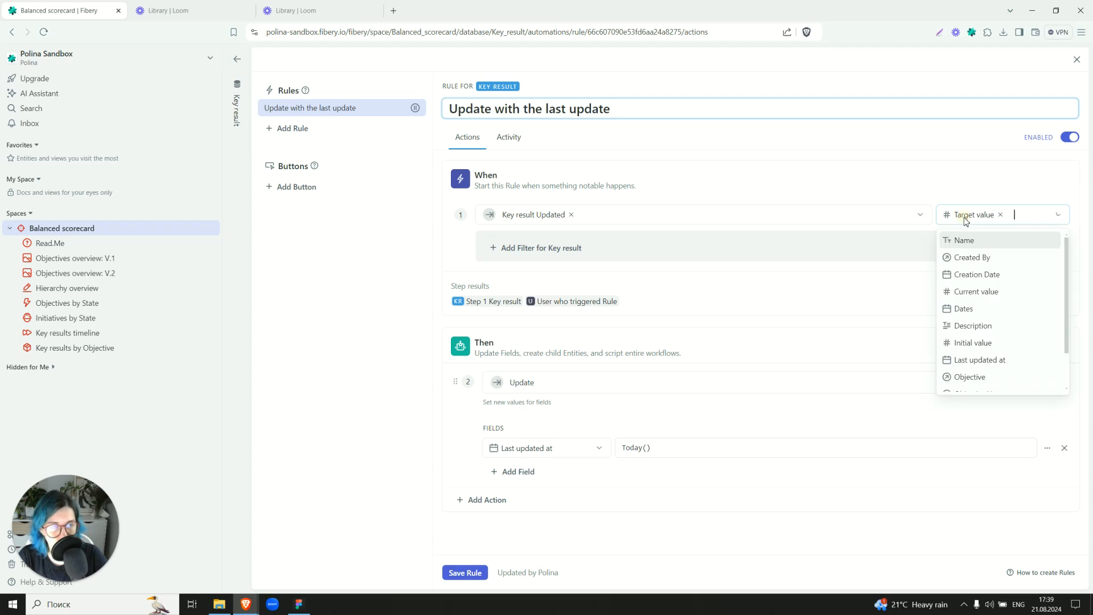
pyautogui.scroll(-2, 970, 273)
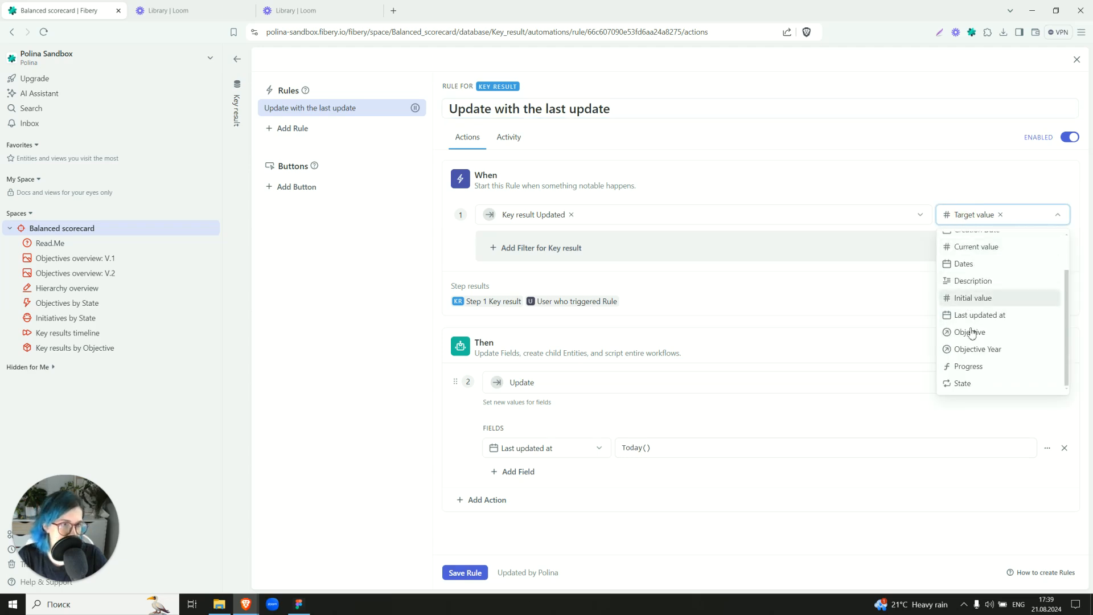
pyautogui.click(988, 250)
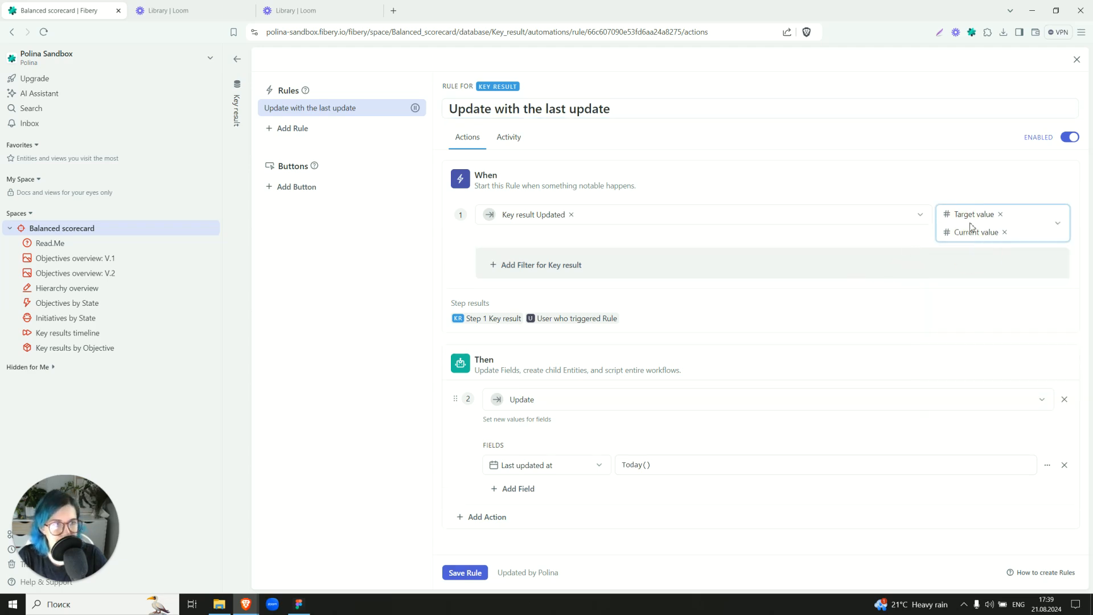
pyautogui.click(1000, 215)
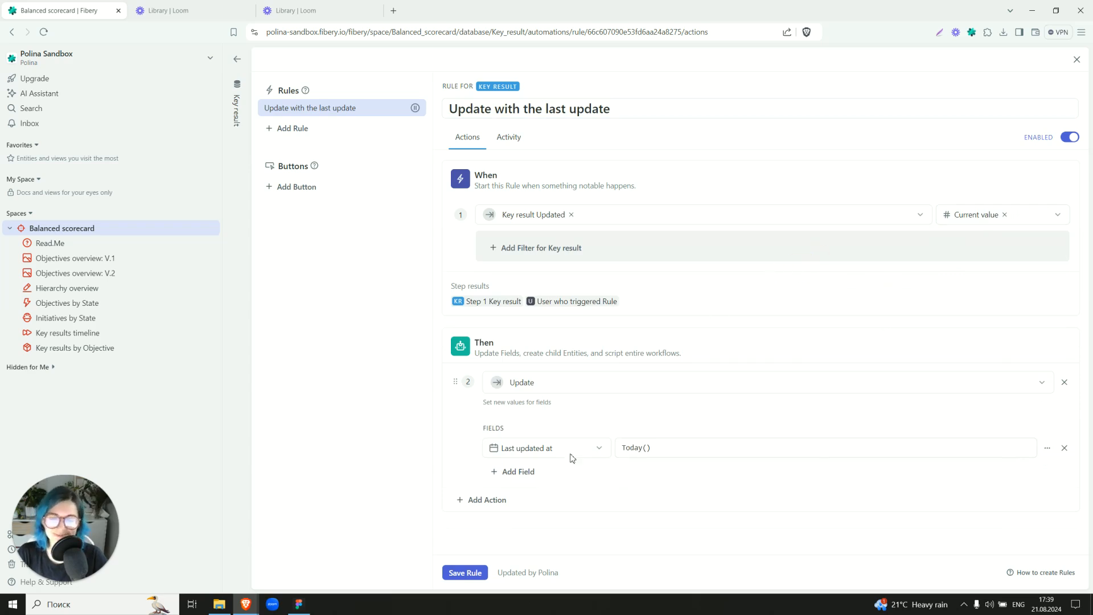
pyautogui.click(466, 572)
pyautogui.click(246, 232)
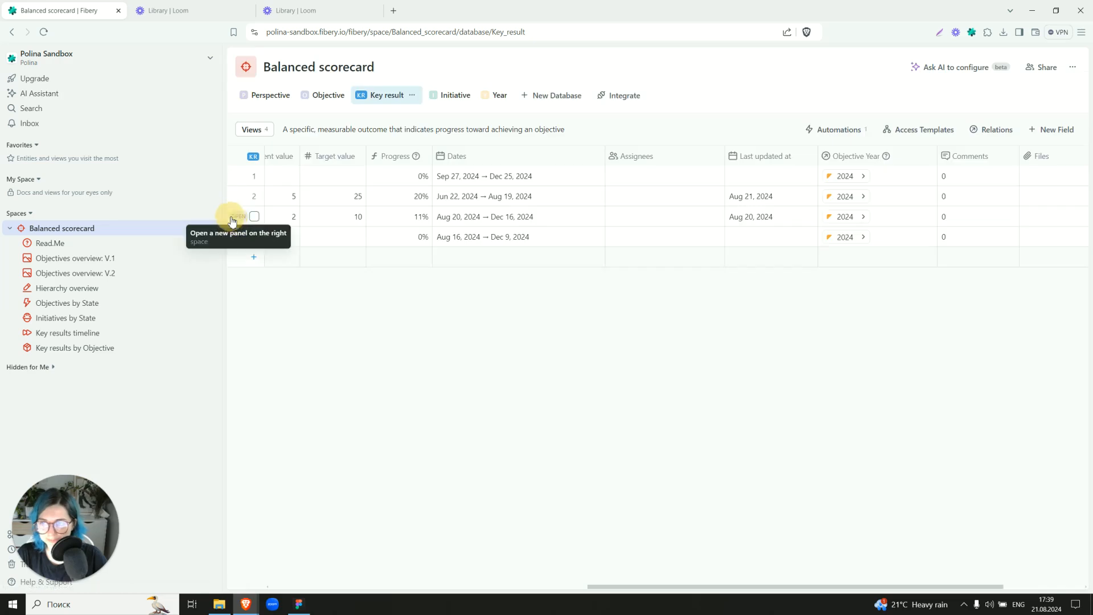
# Review the Key result table's Objective Year and Initiatives columns, checking which initiatives can be linked to the second key result without linking any.
pyautogui.moveTo(633, 589); pyautogui.dragTo(769, 579)
pyautogui.click(667, 196)
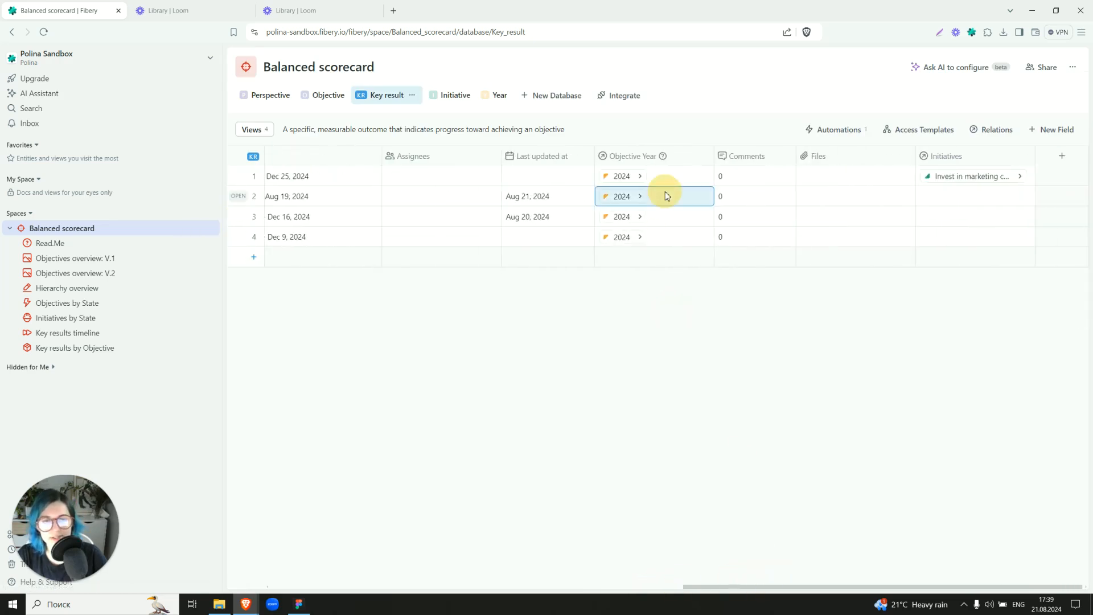
pyautogui.click(679, 220)
pyautogui.click(681, 205)
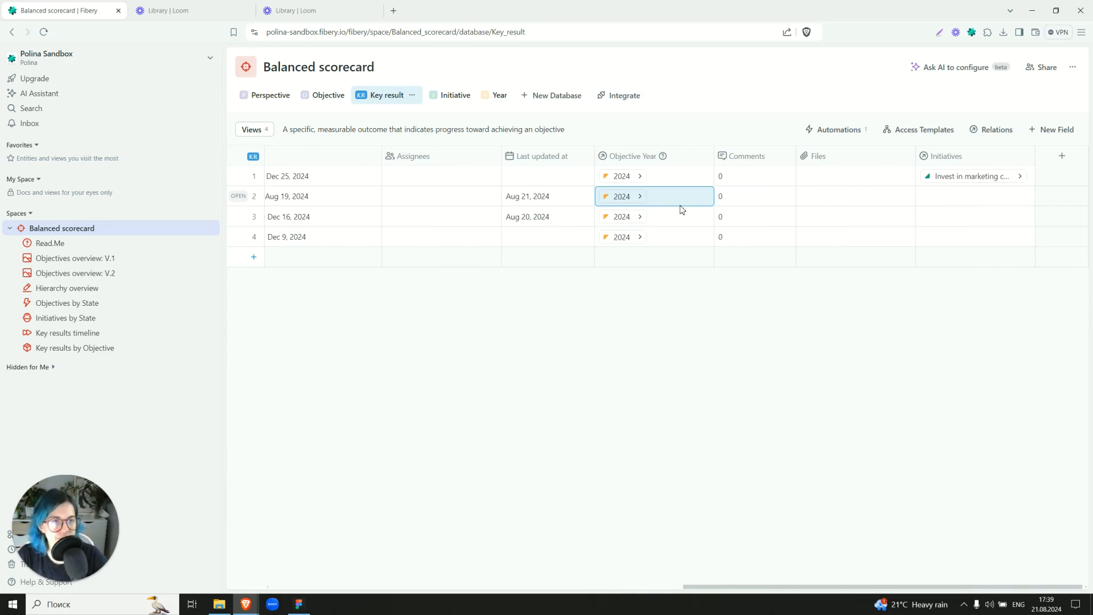
pyautogui.click(966, 196)
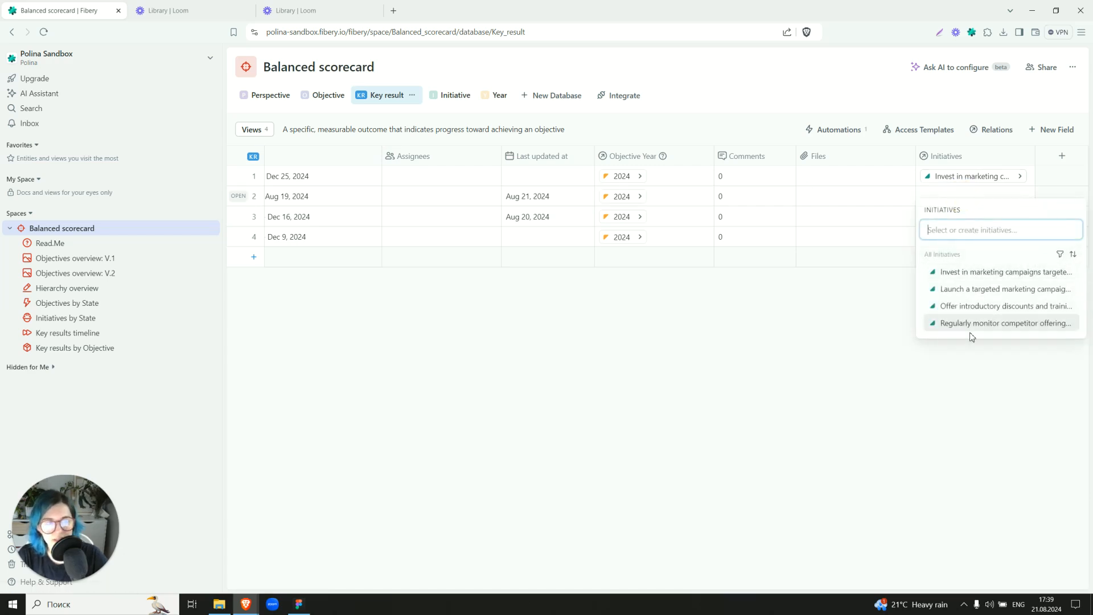
pyautogui.click(830, 354)
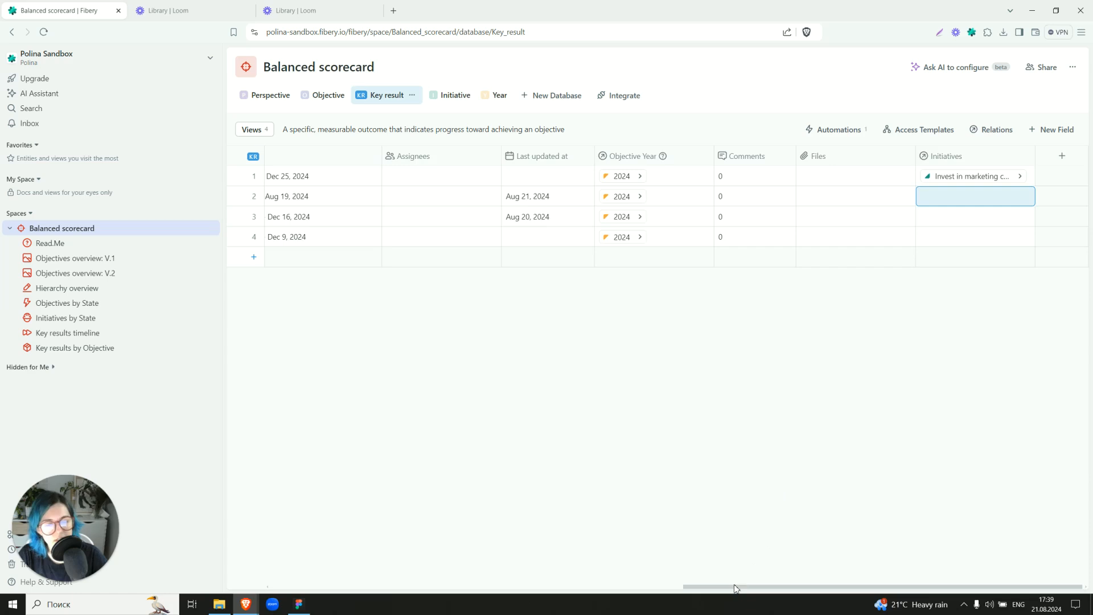
# Open the Objective database, examine the formula behind its Progress field and close it without changes.
pyautogui.moveTo(737, 587); pyautogui.dragTo(347, 563)
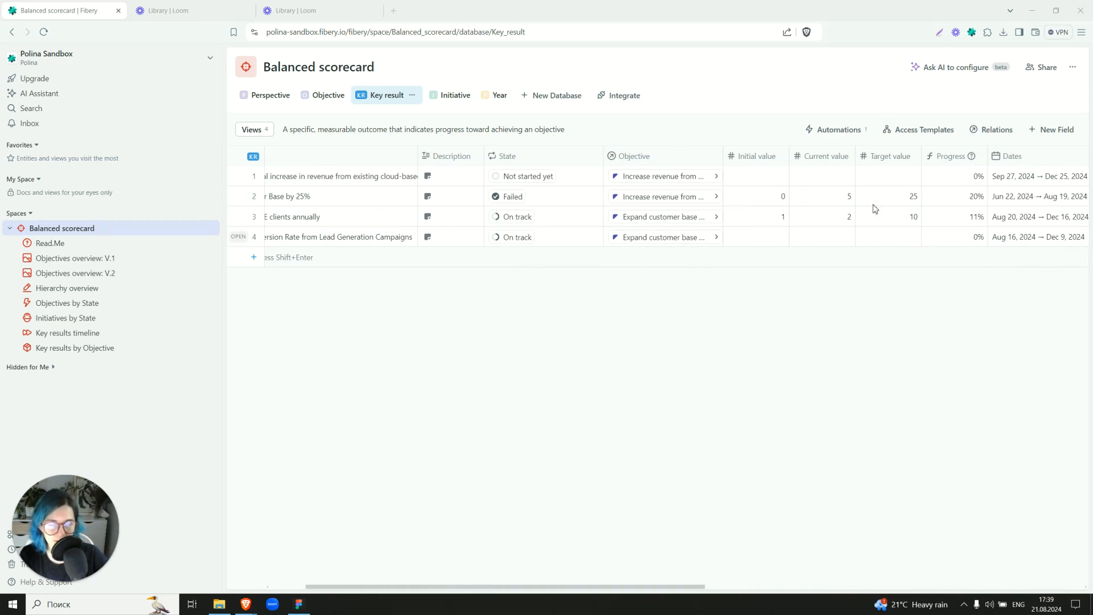
pyautogui.click(340, 98)
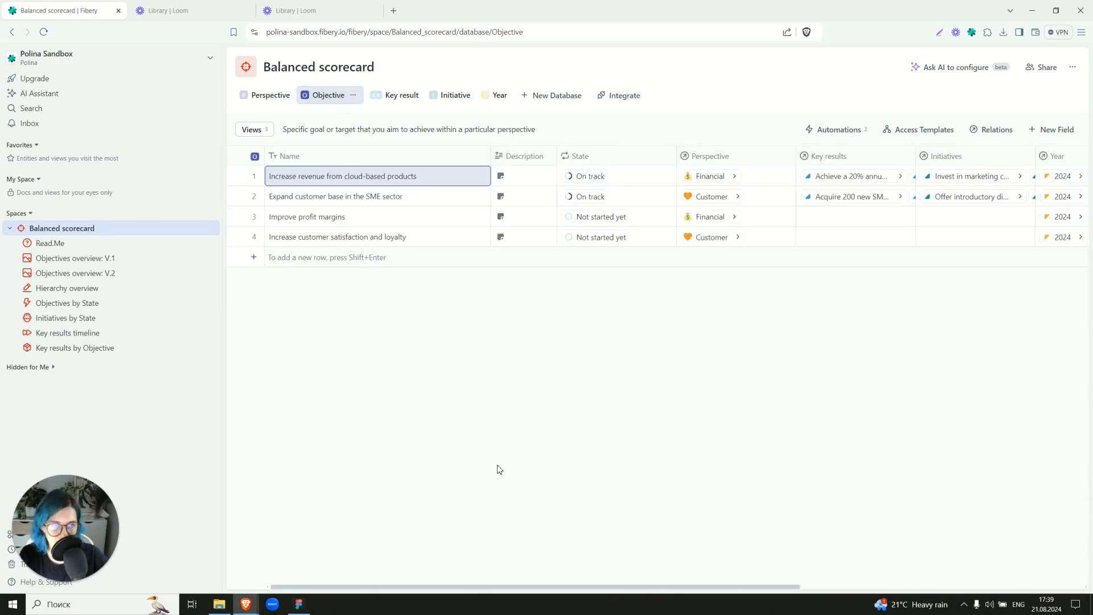
pyautogui.moveTo(467, 591); pyautogui.dragTo(675, 591)
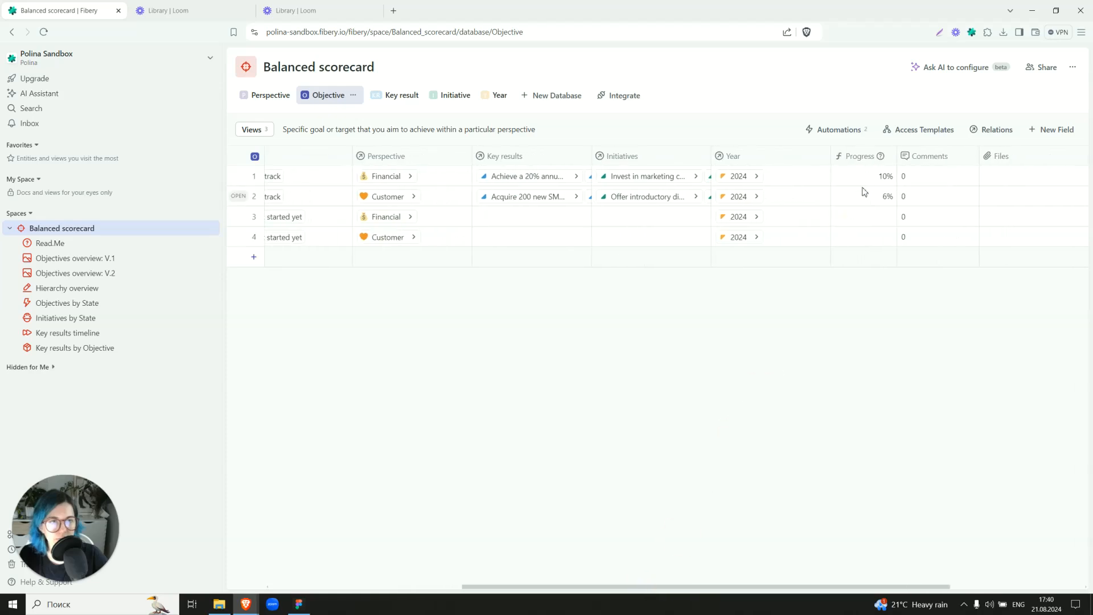
pyautogui.click(888, 156)
pyautogui.click(901, 179)
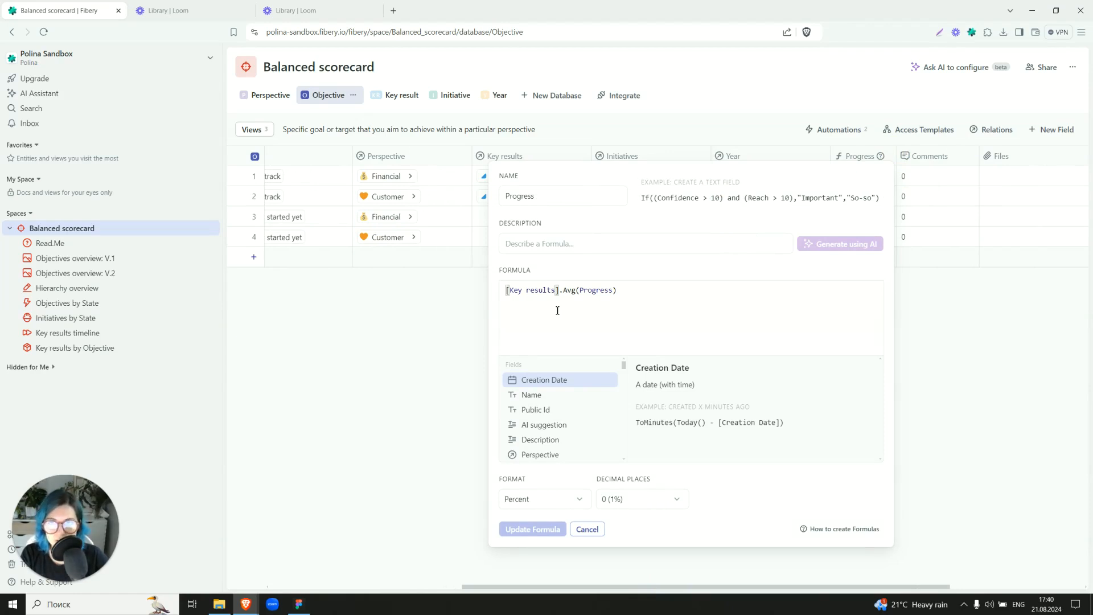
pyautogui.click(587, 529)
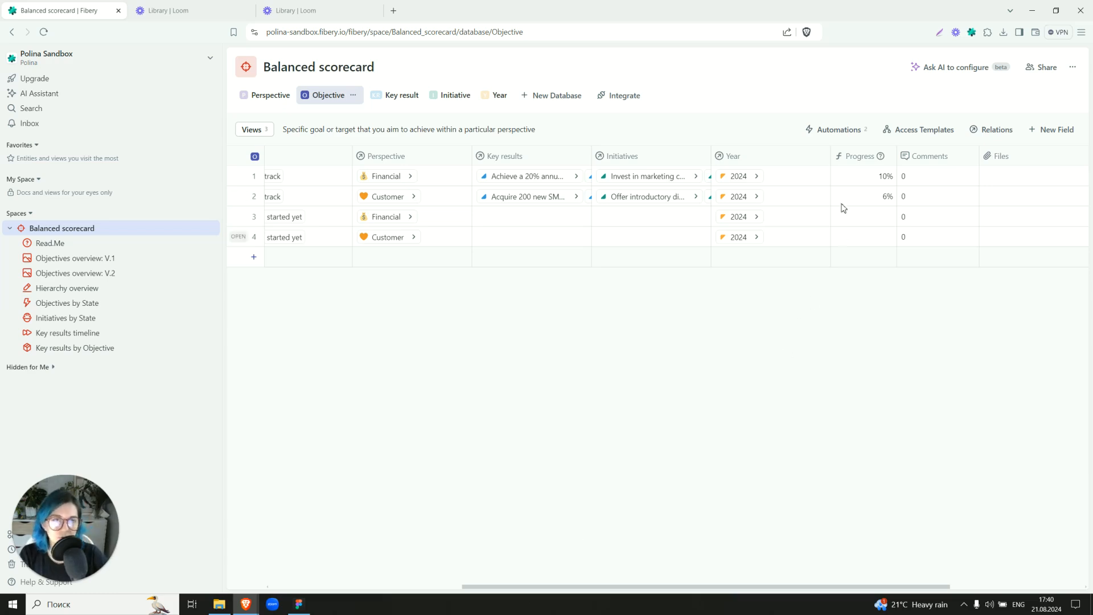
# In the Objective rule "Set Objective as Done when 70% are completed", make the Update action set State to Succeed and save the rule.
pyautogui.click(844, 133)
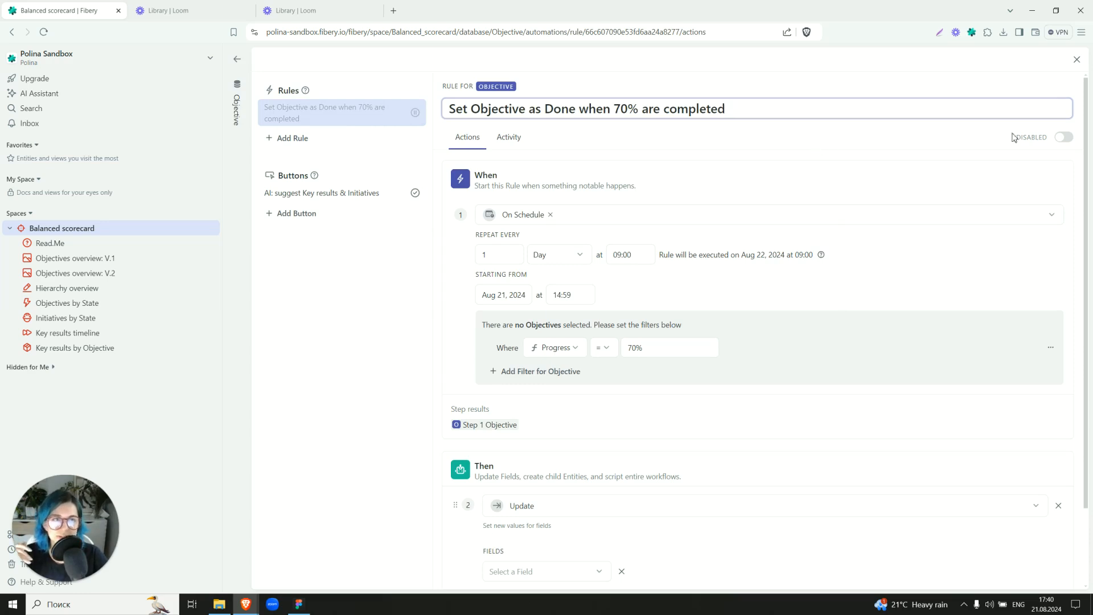
pyautogui.click(1069, 143)
pyautogui.click(1068, 143)
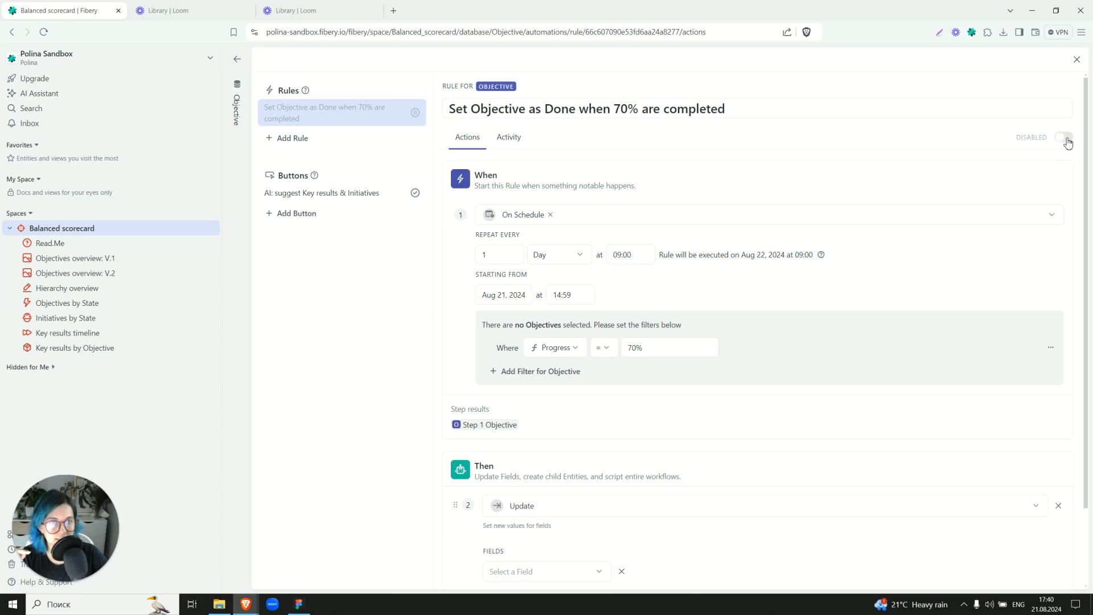
pyautogui.scroll(-2, 659, 158)
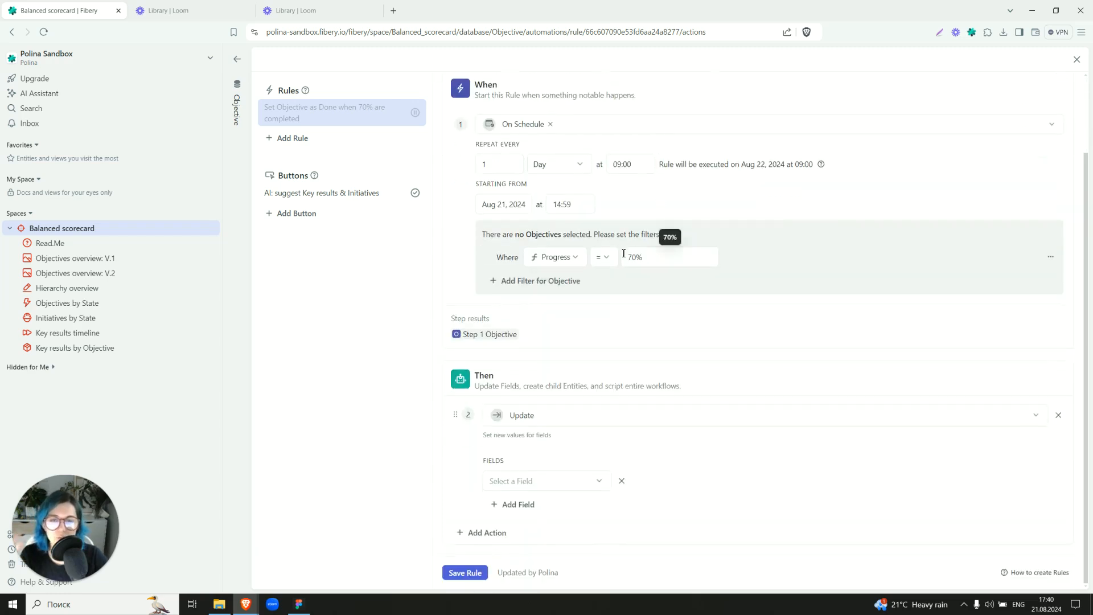
pyautogui.click(642, 262)
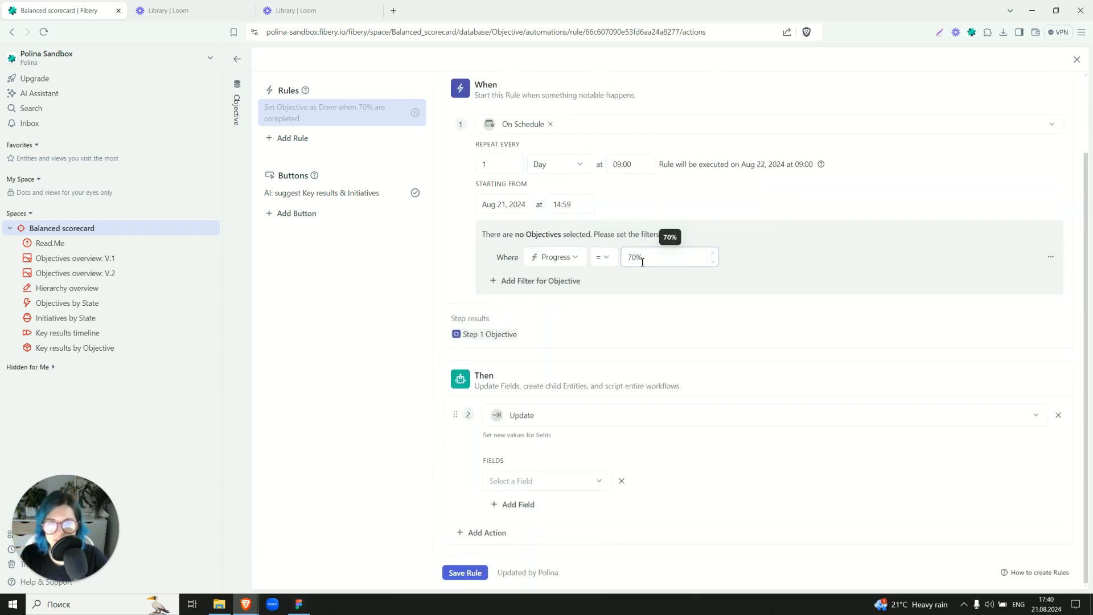
pyautogui.click(527, 481)
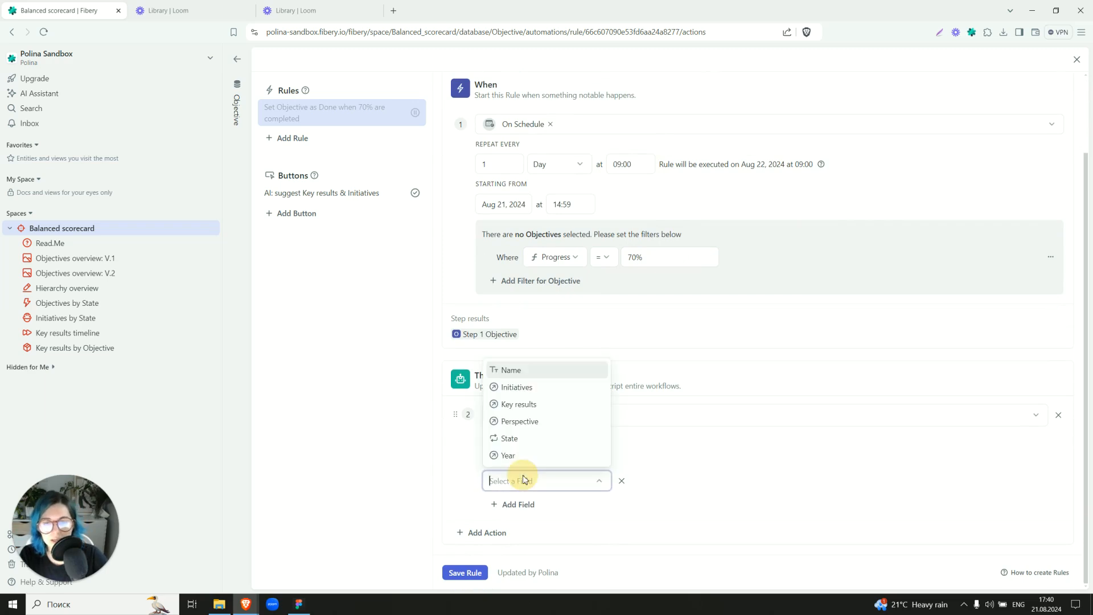
pyautogui.click(522, 440)
pyautogui.click(627, 480)
pyautogui.click(648, 557)
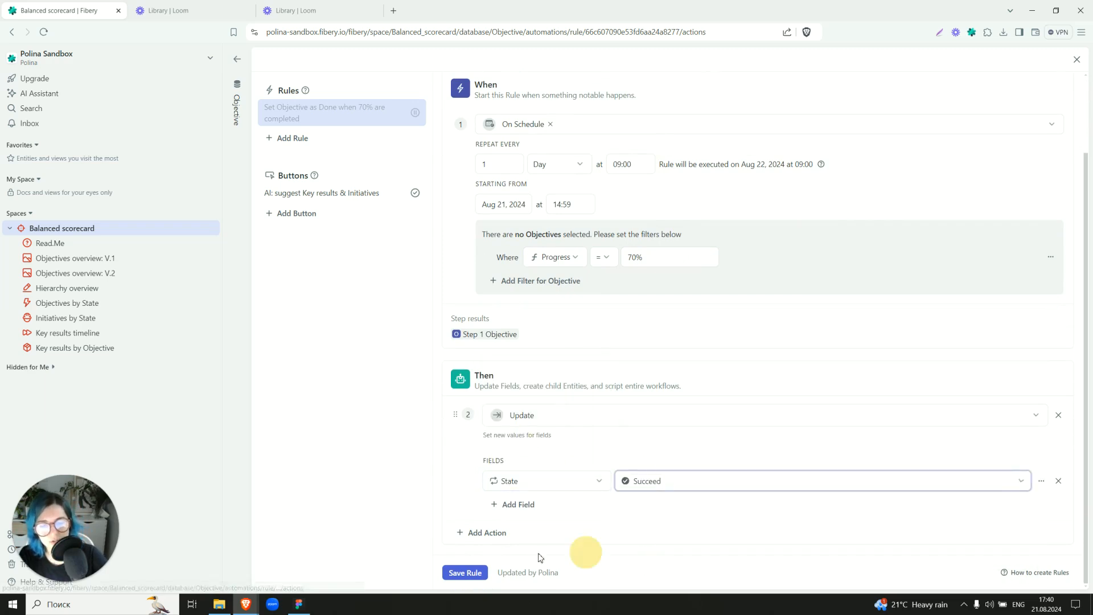
pyautogui.click(464, 572)
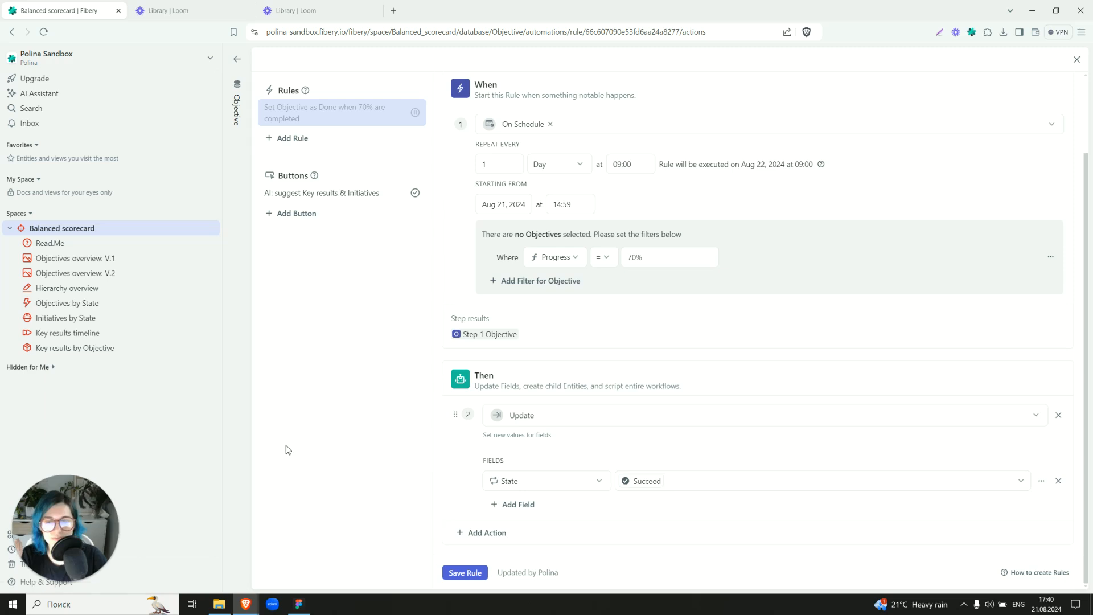
# Add a Notify Users action to the objective completion rule with the workspace owner as the recipient.
pyautogui.click(484, 533)
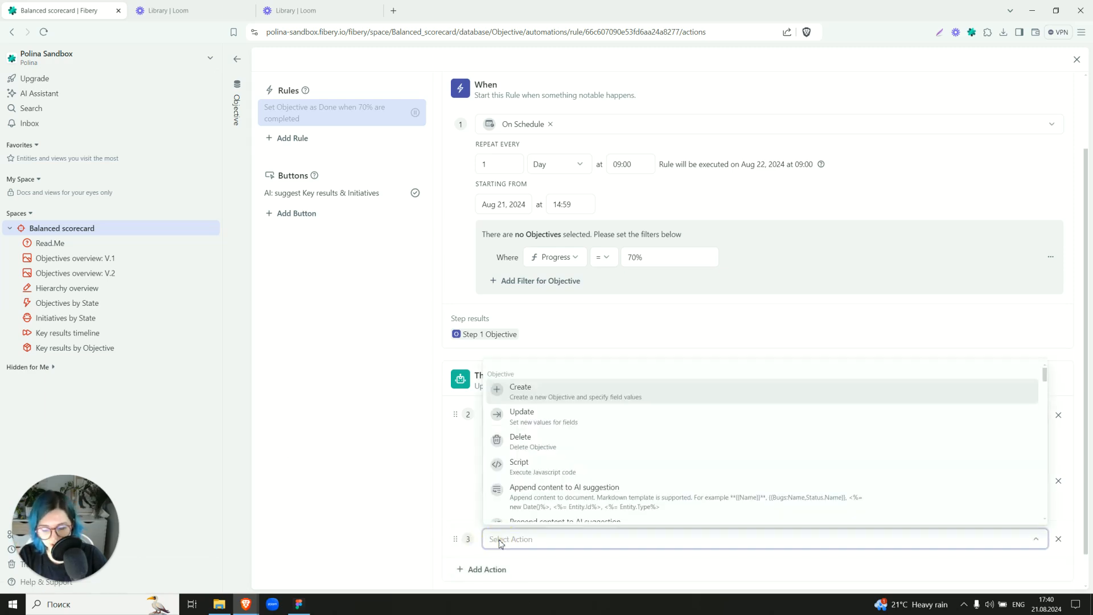
pyautogui.write('not')
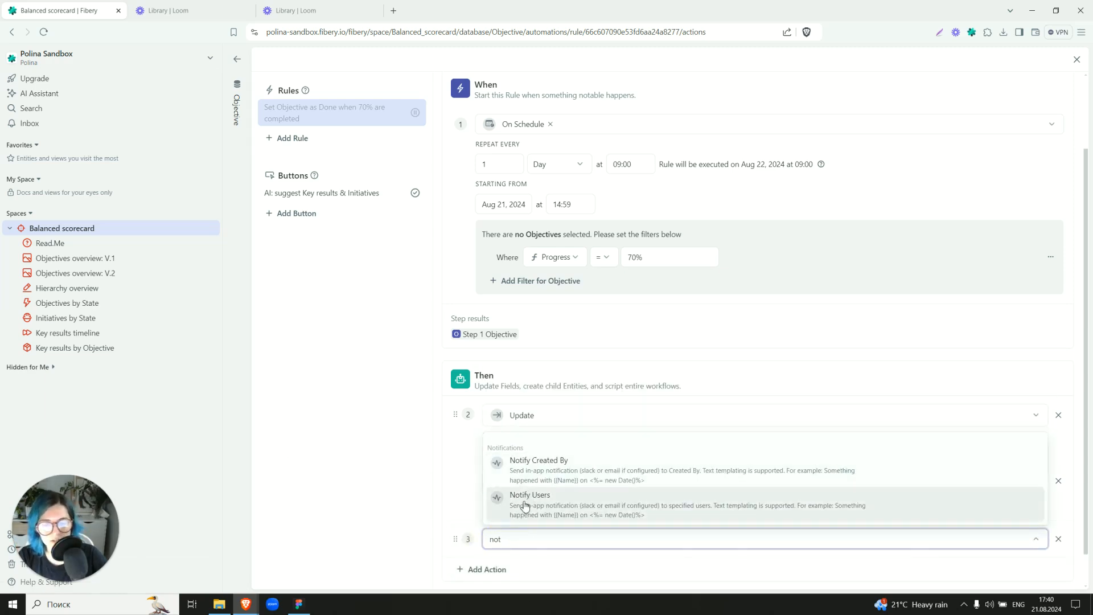
pyautogui.click(530, 494)
pyautogui.scroll(-2, 518, 504)
pyautogui.click(520, 510)
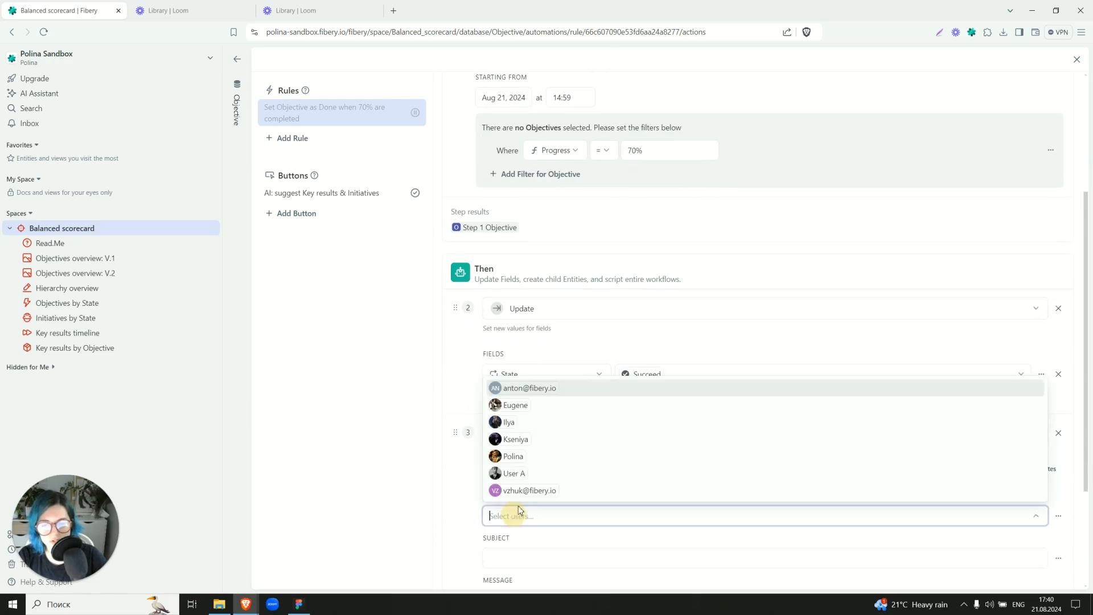
pyautogui.click(527, 456)
# Set the notification subject to "We finished the objective", save the rule and return to the Objective table.
pyautogui.scroll(-3, 522, 410)
pyautogui.click(522, 402)
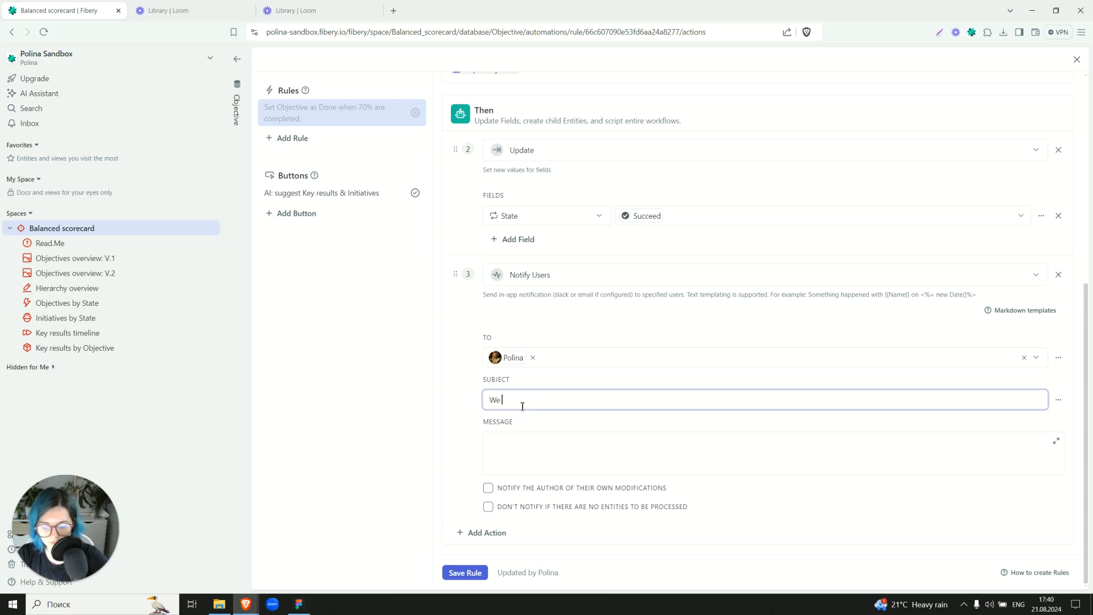
pyautogui.write('We finished the obje')
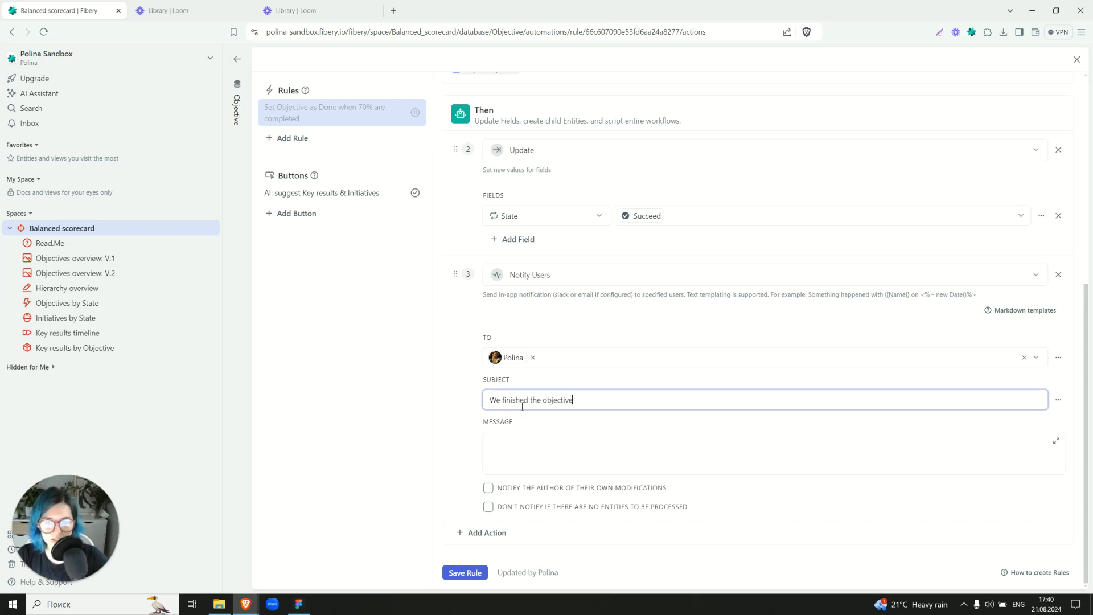
pyautogui.write('ctive')
pyautogui.click(449, 573)
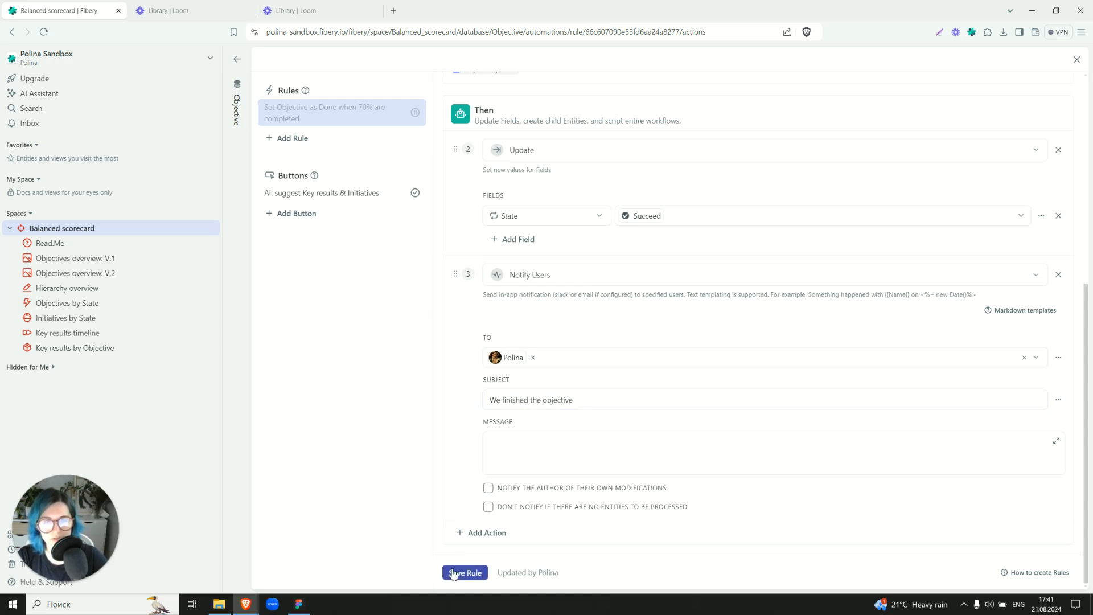
pyautogui.scroll(6, 549, 274)
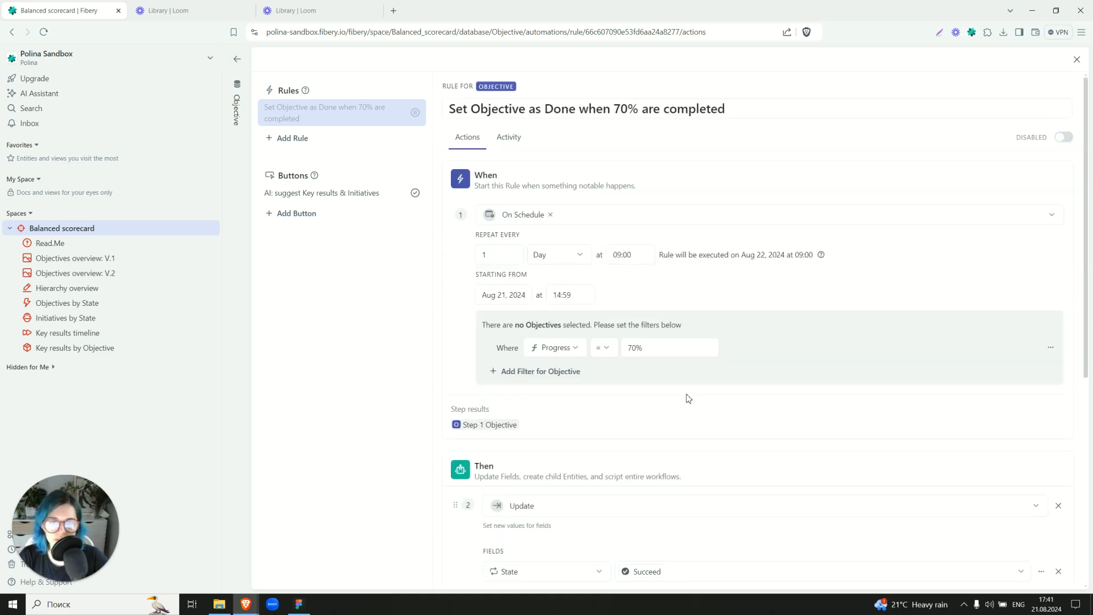
pyautogui.click(234, 164)
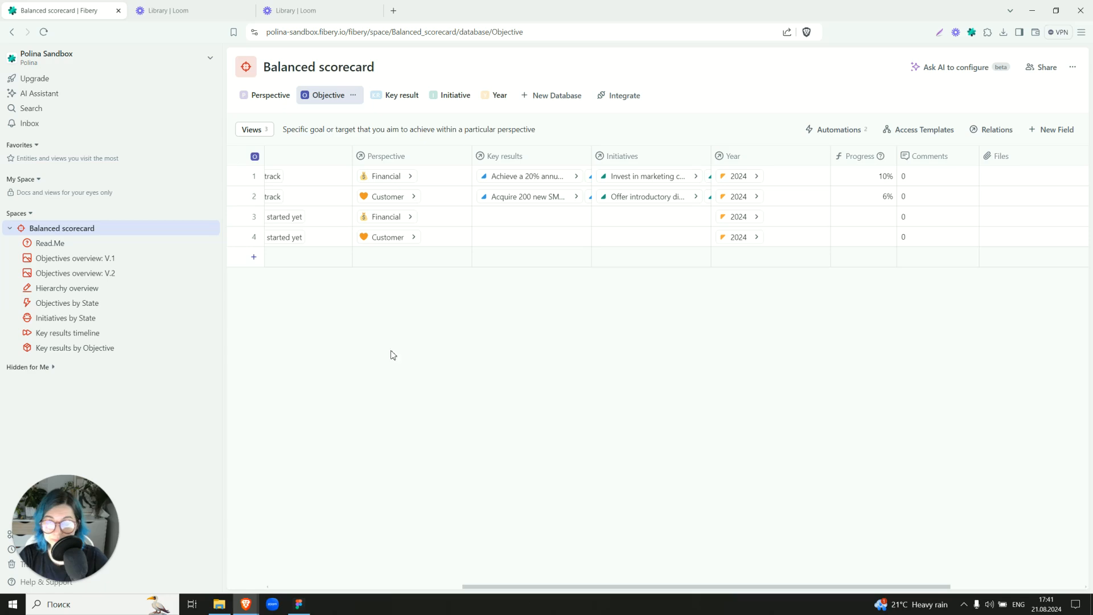
# Open the Initiative database and inspect the options configured for its Importance field.
pyautogui.click(455, 96)
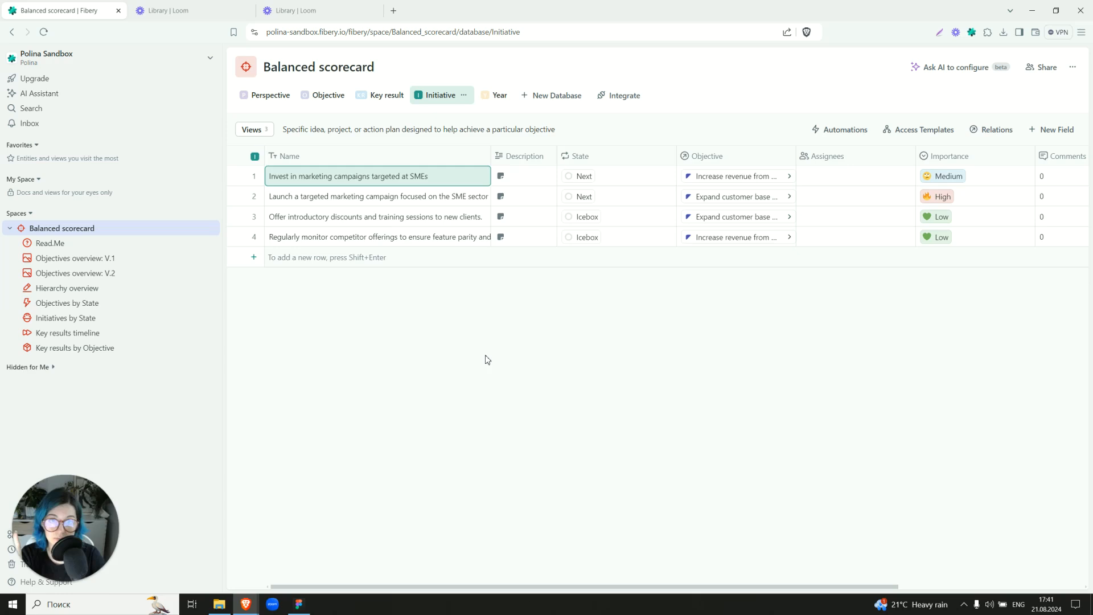
pyautogui.moveTo(578, 590); pyautogui.dragTo(764, 566)
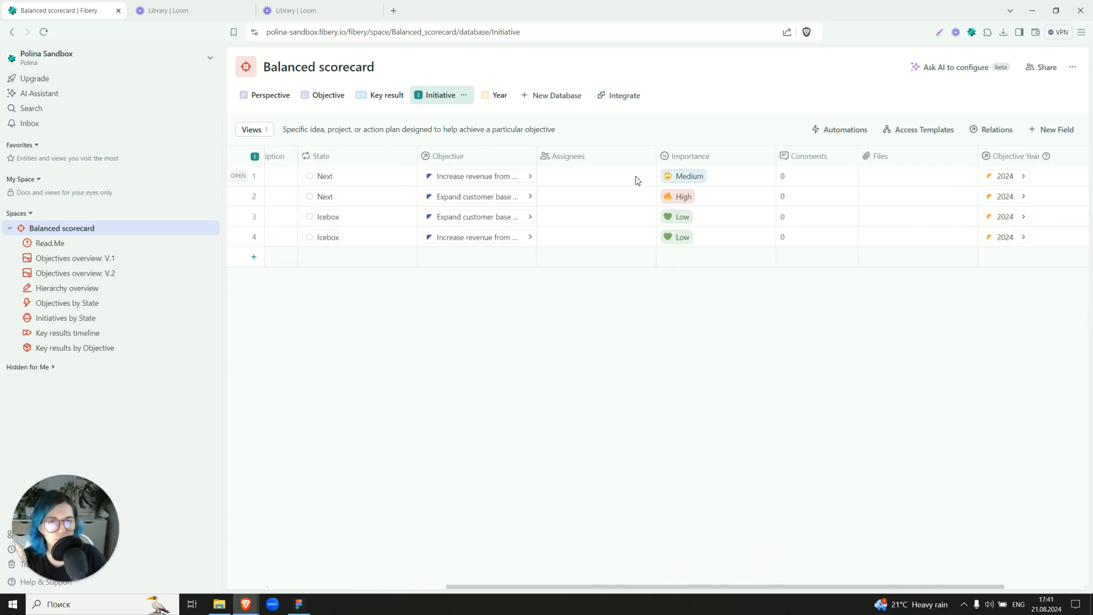
pyautogui.click(761, 156)
pyautogui.click(769, 174)
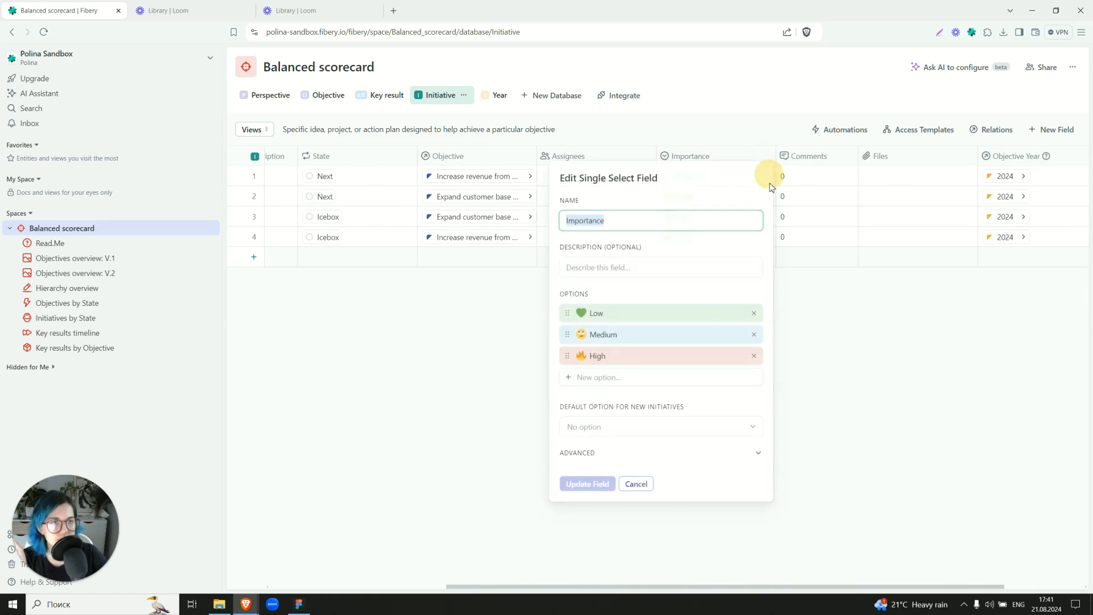
# Close the Importance field settings unchanged and add a 2027 entry to the Year database.
pyautogui.click(631, 485)
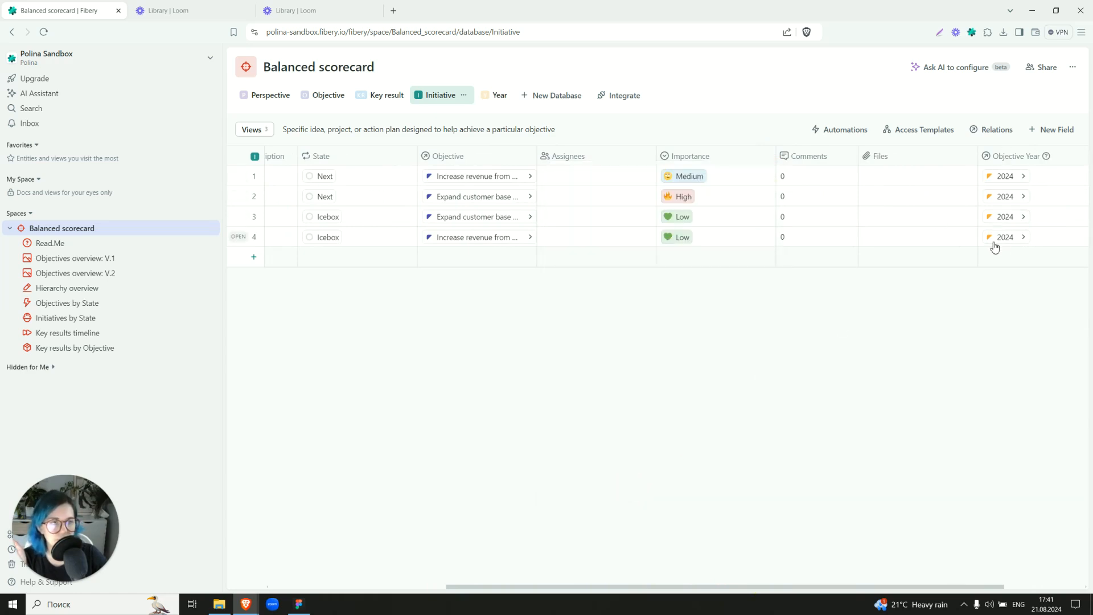
pyautogui.click(498, 95)
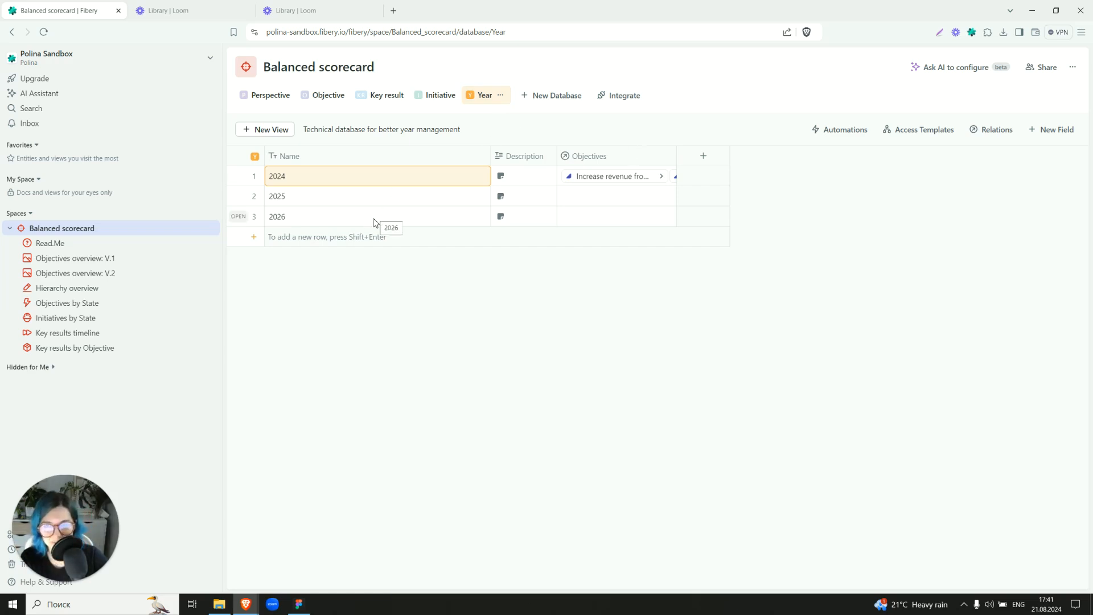
pyautogui.click(284, 236)
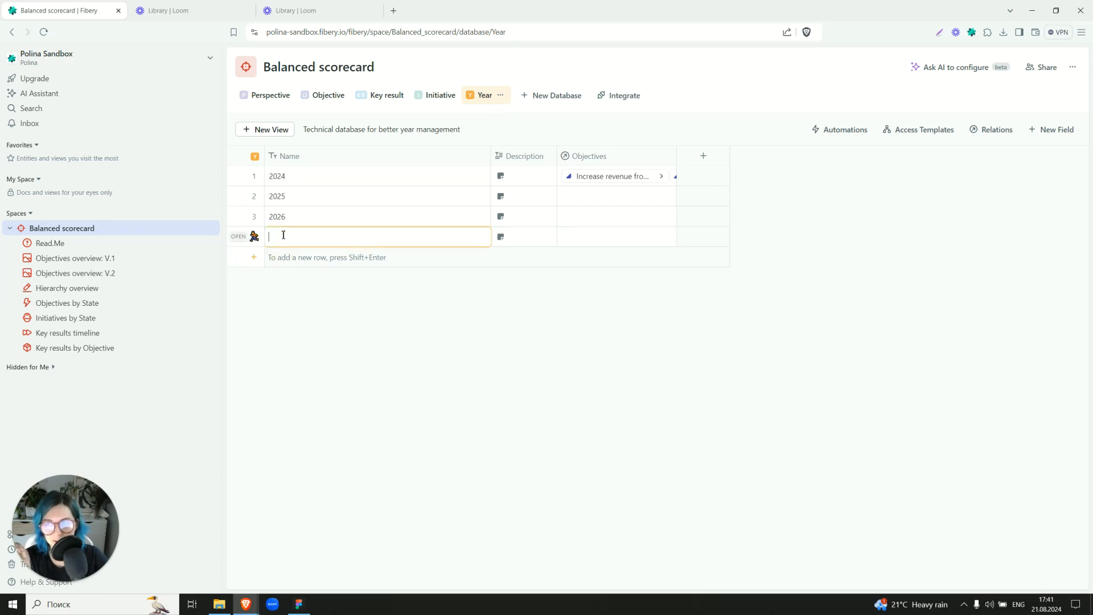
pyautogui.write('202')
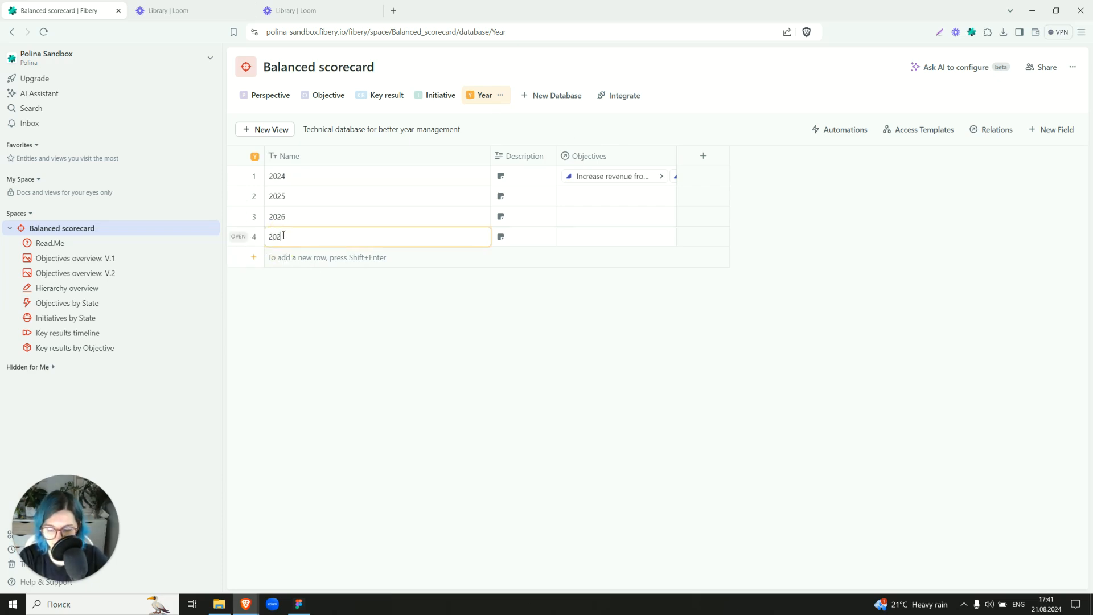
pyautogui.write('7')
pyautogui.press('Return')
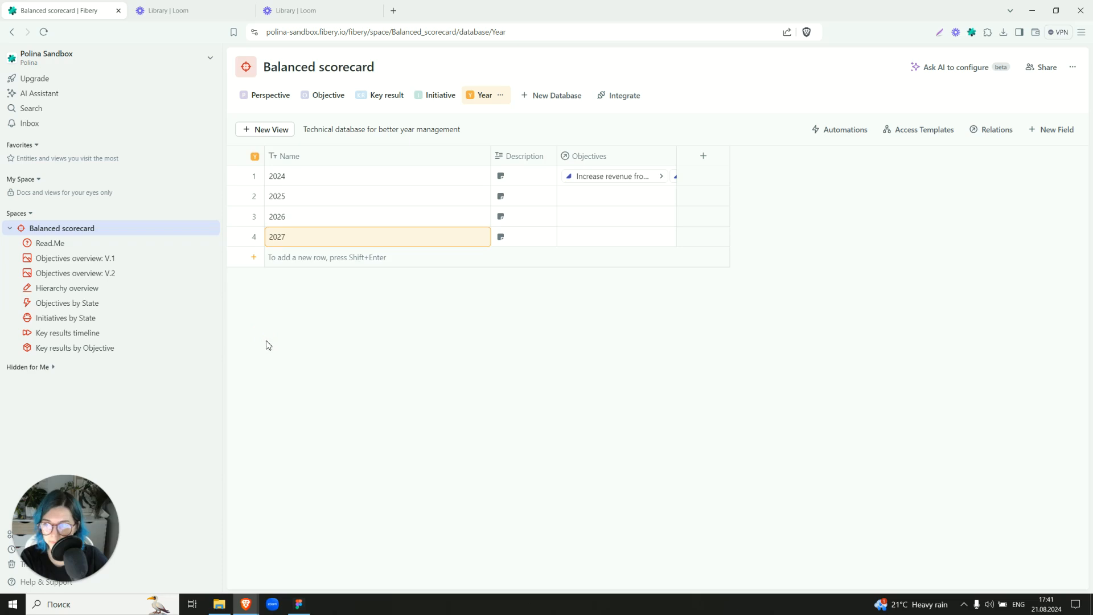
# Open the Objectives overview: V.1 whiteboard and examine the Financial and Customer perspectives with their linked objectives, key results and initiatives.
pyautogui.click(271, 101)
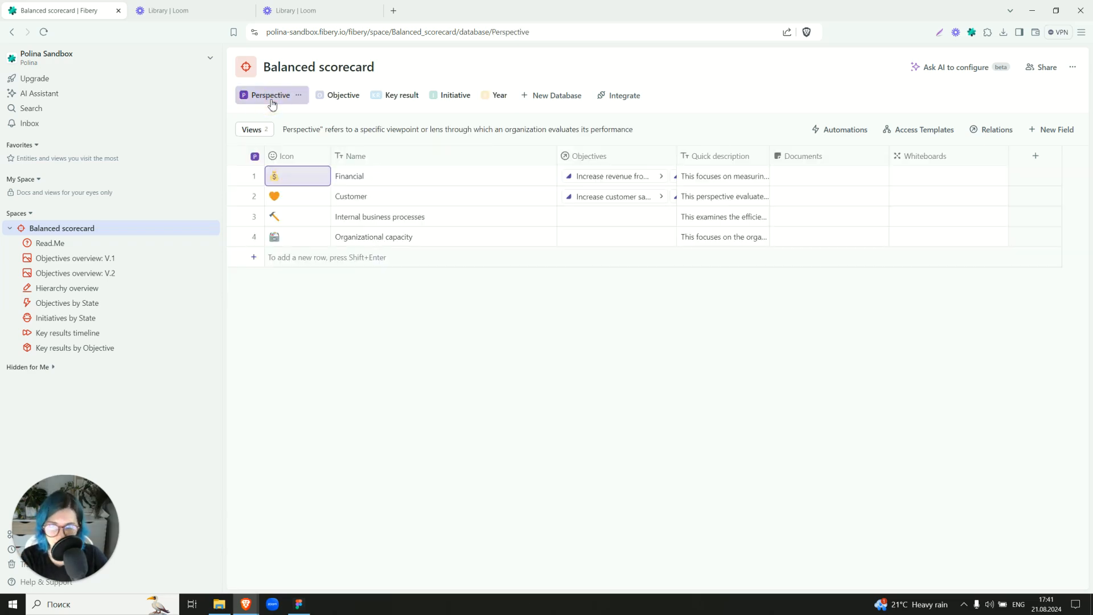
pyautogui.click(107, 257)
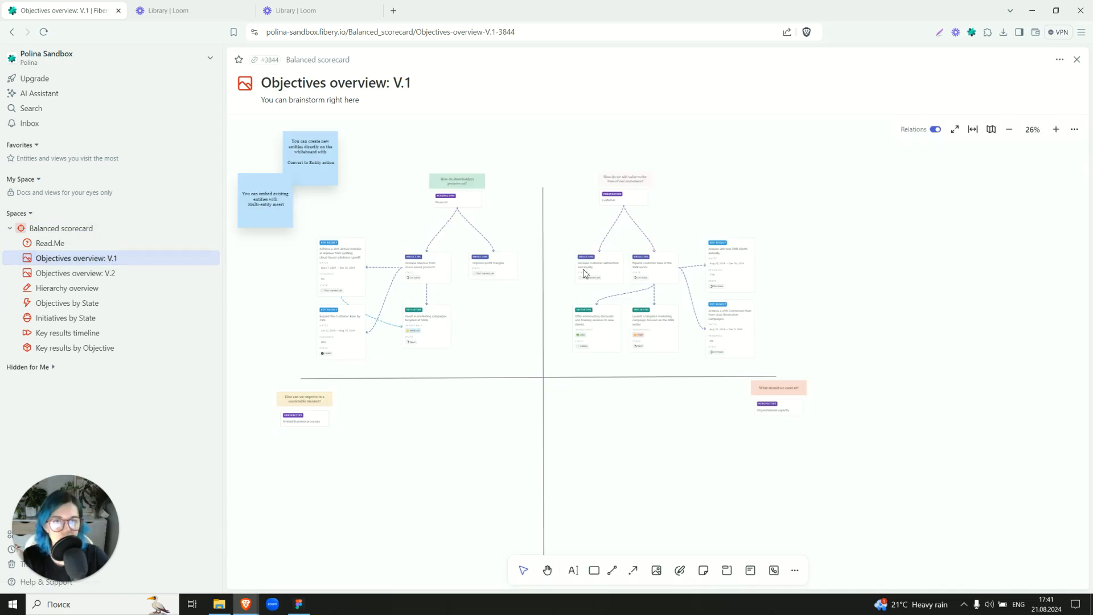
pyautogui.moveTo(522, 230); pyautogui.dragTo(569, 251)
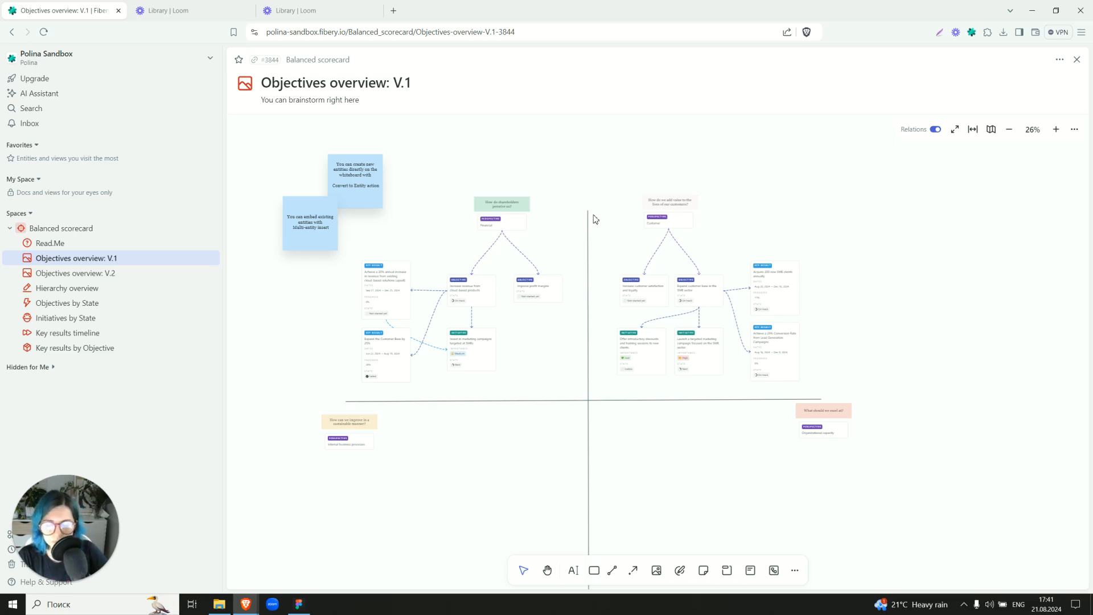
pyautogui.scroll(5, 595, 221)
pyautogui.moveTo(542, 224); pyautogui.dragTo(846, 178)
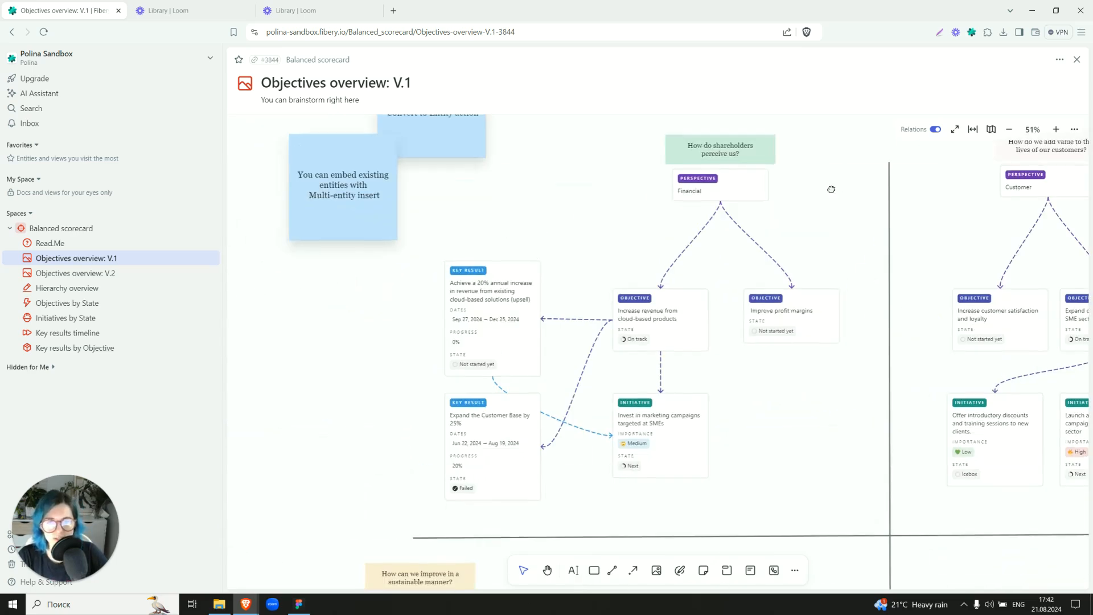
pyautogui.scroll(-4, 827, 222)
pyautogui.moveTo(822, 225); pyautogui.dragTo(688, 194)
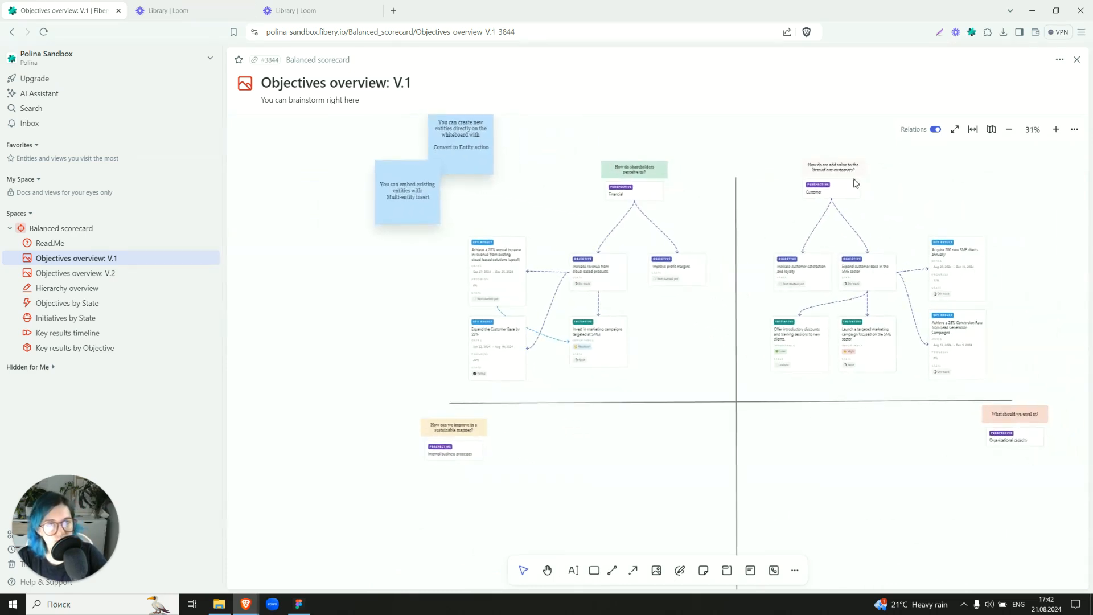
pyautogui.scroll(4, 535, 205)
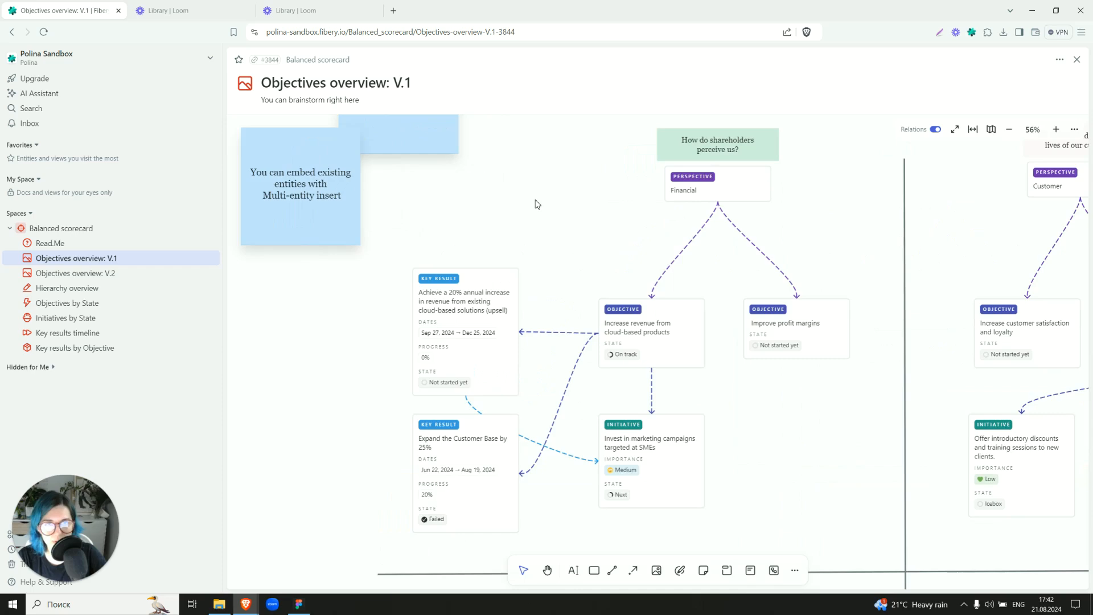
pyautogui.scroll(2, 537, 204)
pyautogui.moveTo(515, 263); pyautogui.dragTo(591, 200)
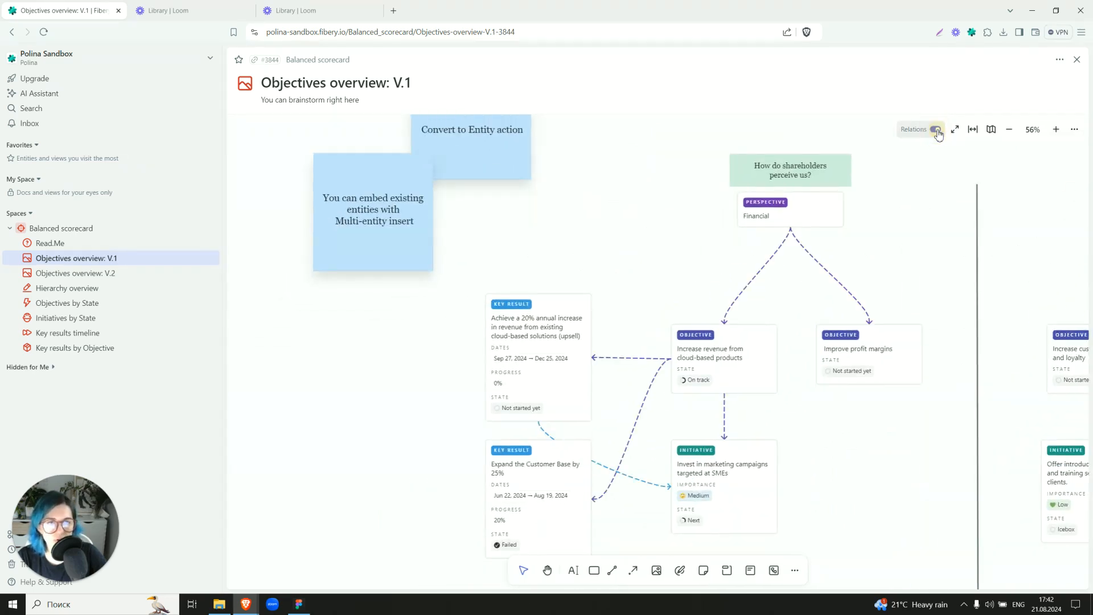
pyautogui.scroll(-2, 661, 241)
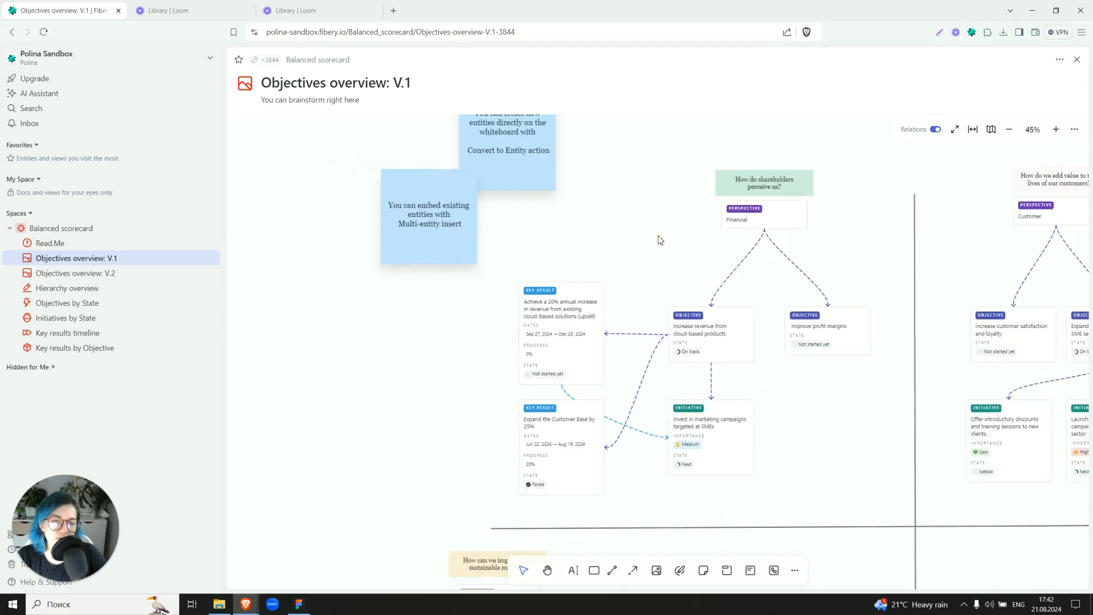
pyautogui.moveTo(854, 239); pyautogui.dragTo(383, 242)
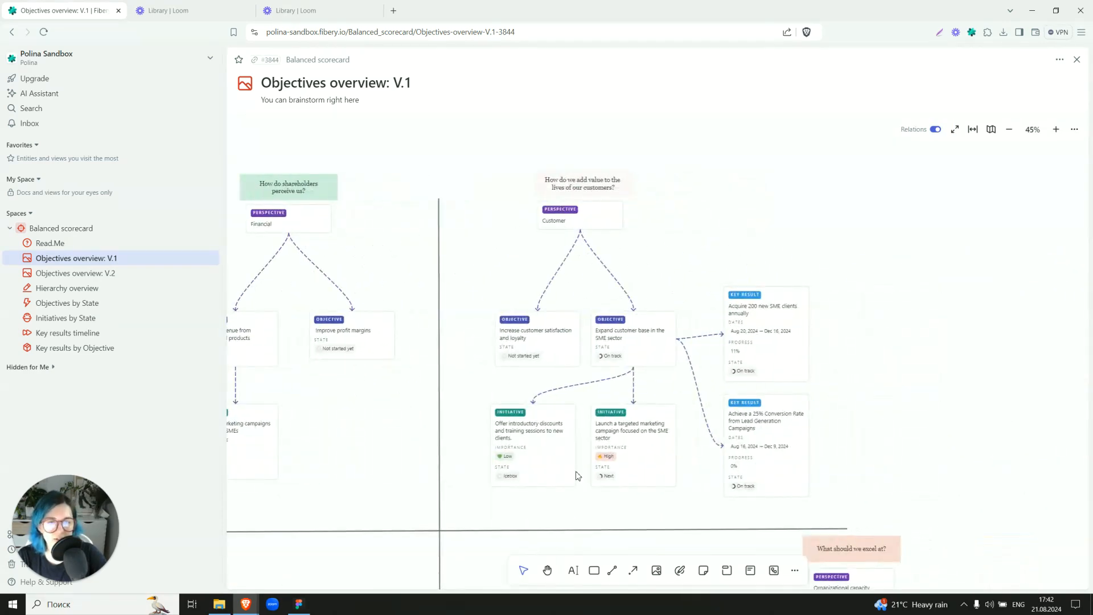
pyautogui.moveTo(398, 237); pyautogui.dragTo(841, 302)
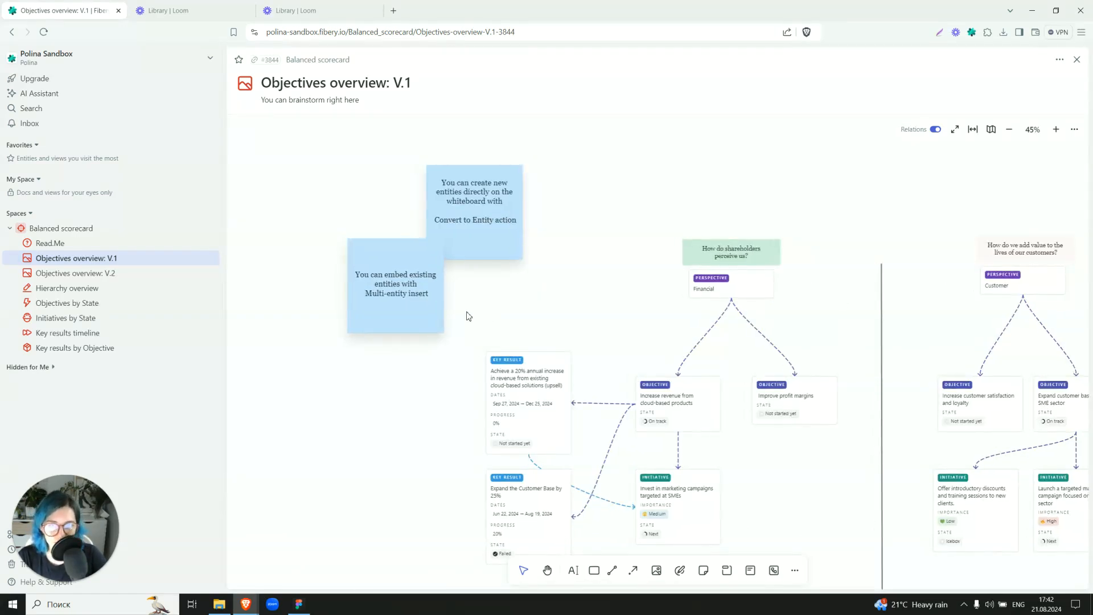
# Add a square shape with the text "New Key result" in the empty area beside the existing key result cards.
pyautogui.moveTo(427, 361); pyautogui.dragTo(486, 303)
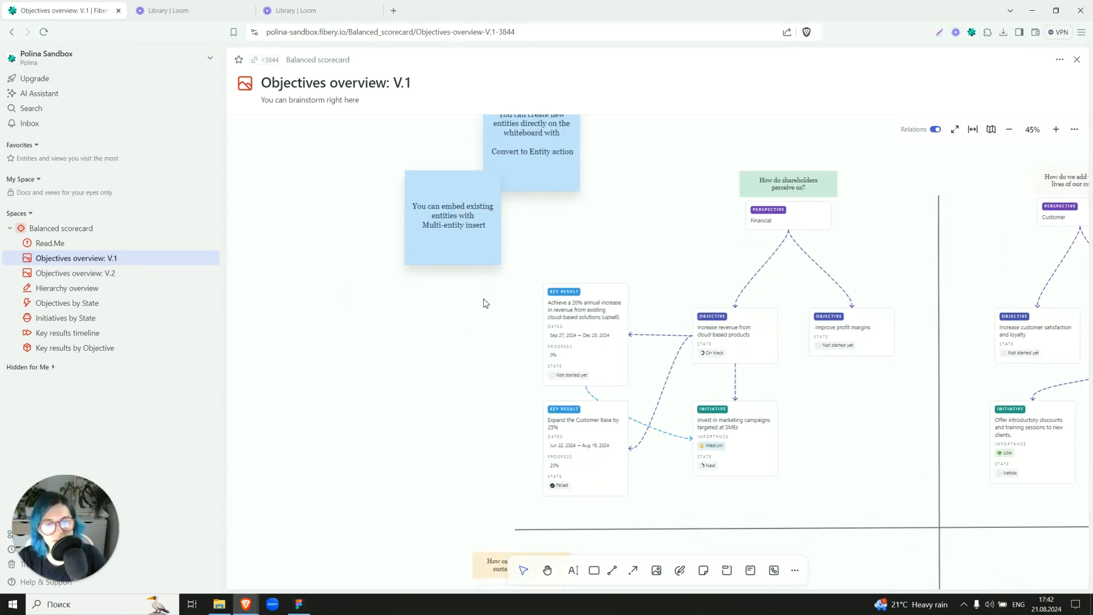
pyautogui.click(594, 570)
pyautogui.click(327, 347)
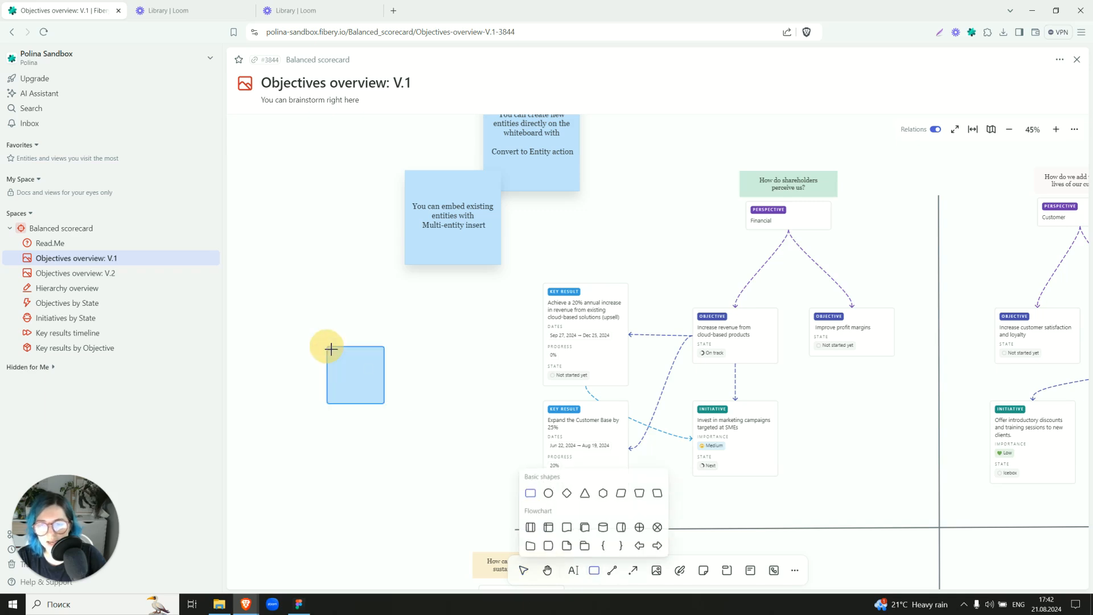
pyautogui.doubleClick(356, 374)
pyautogui.write('New Key result')
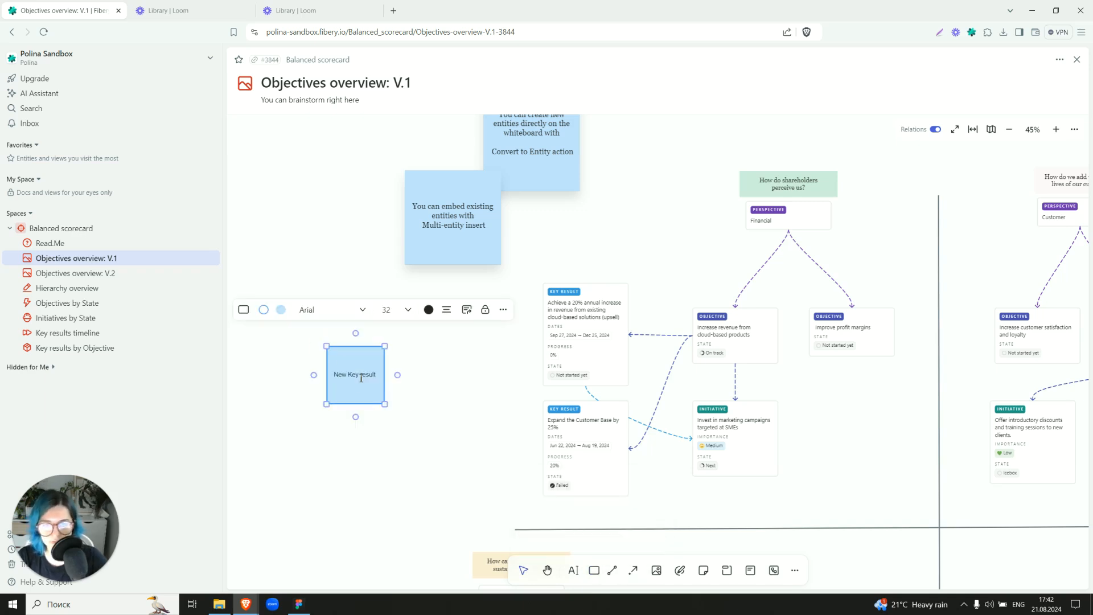
pyautogui.click(450, 390)
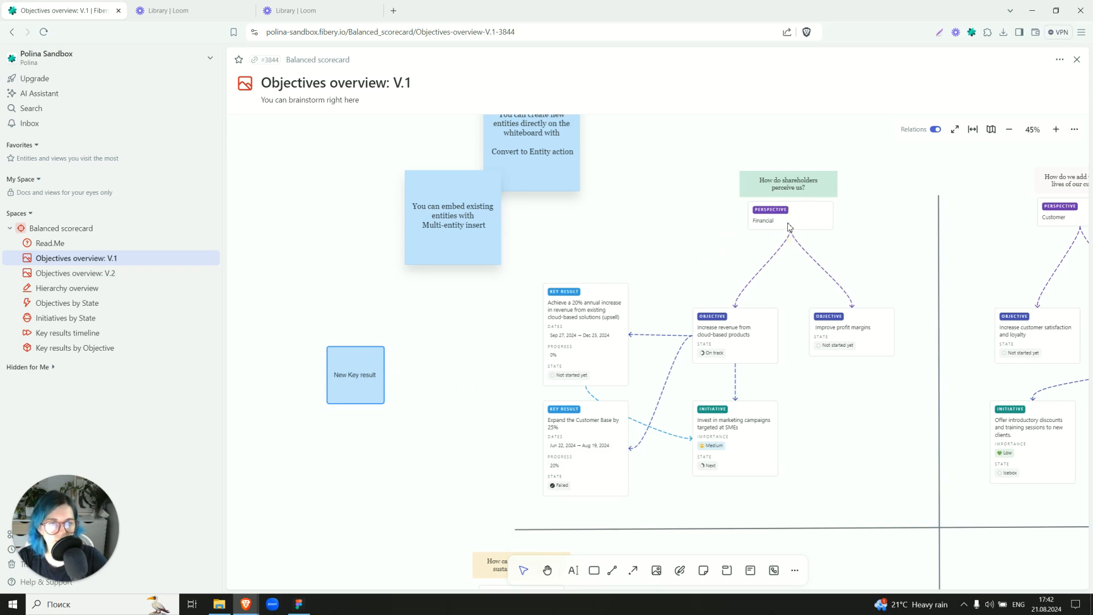
# Draw a connector from the Improve profit margins objective to the New Key result shape and convert the shape into a Key result entity.
pyautogui.moveTo(850, 357); pyautogui.dragTo(387, 376)
pyautogui.click(360, 400)
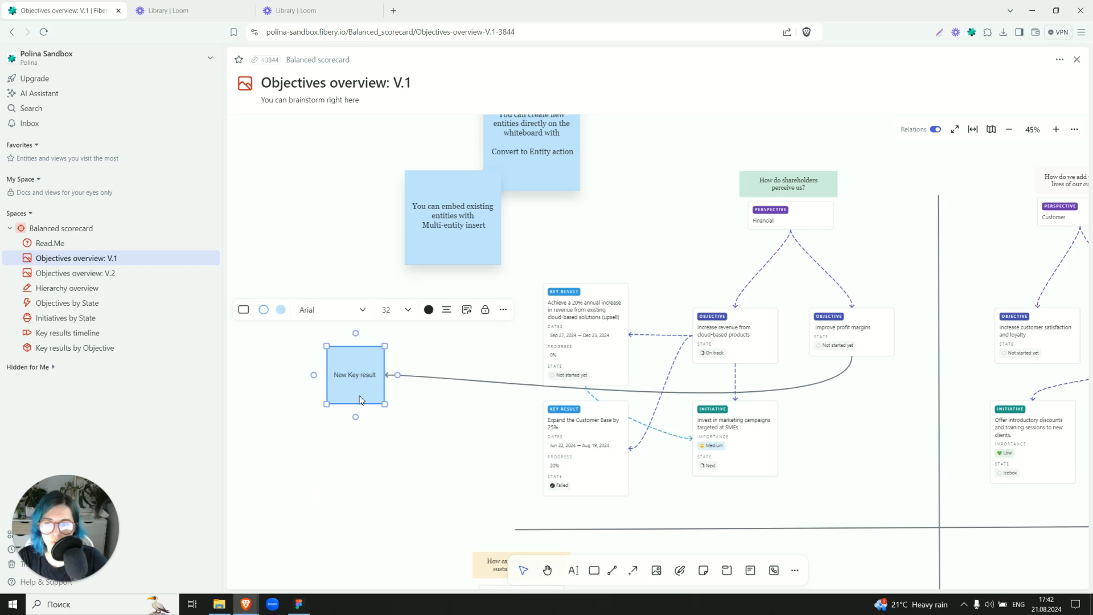
pyautogui.click(467, 310)
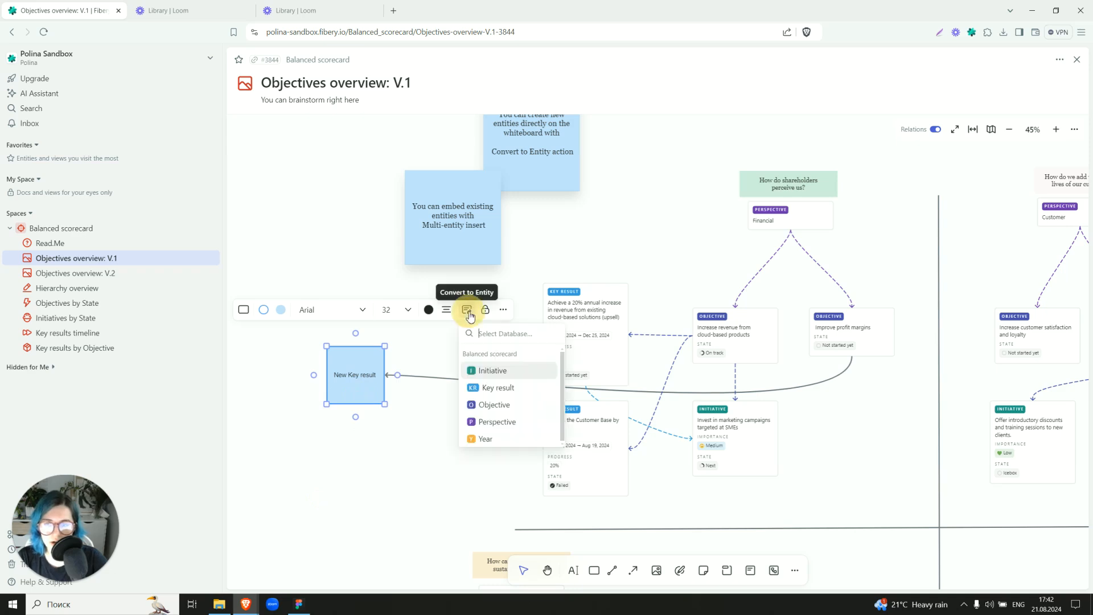
pyautogui.click(496, 388)
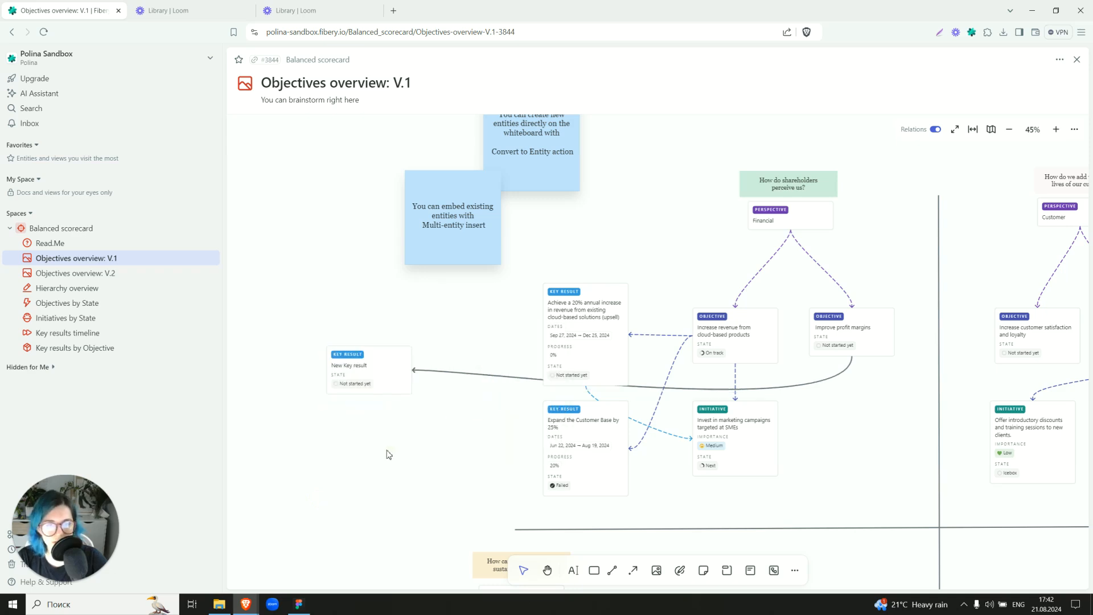
# Move the New Key result card directly beneath the Improve profit margins objective and check its linked Objective in the entity's details.
pyautogui.moveTo(366, 381); pyautogui.dragTo(861, 416)
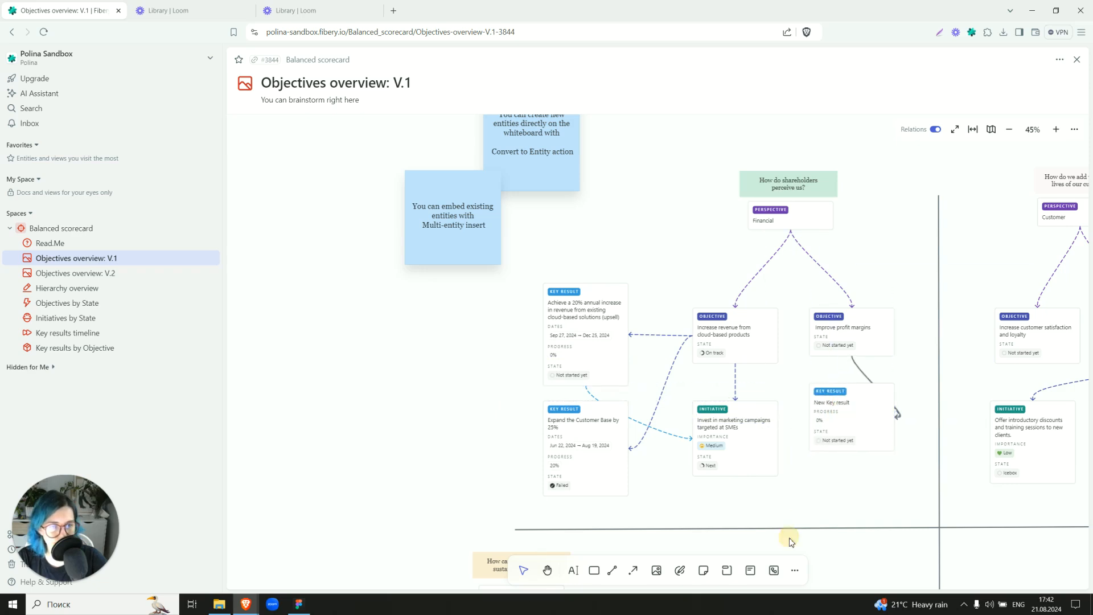
pyautogui.click(858, 417)
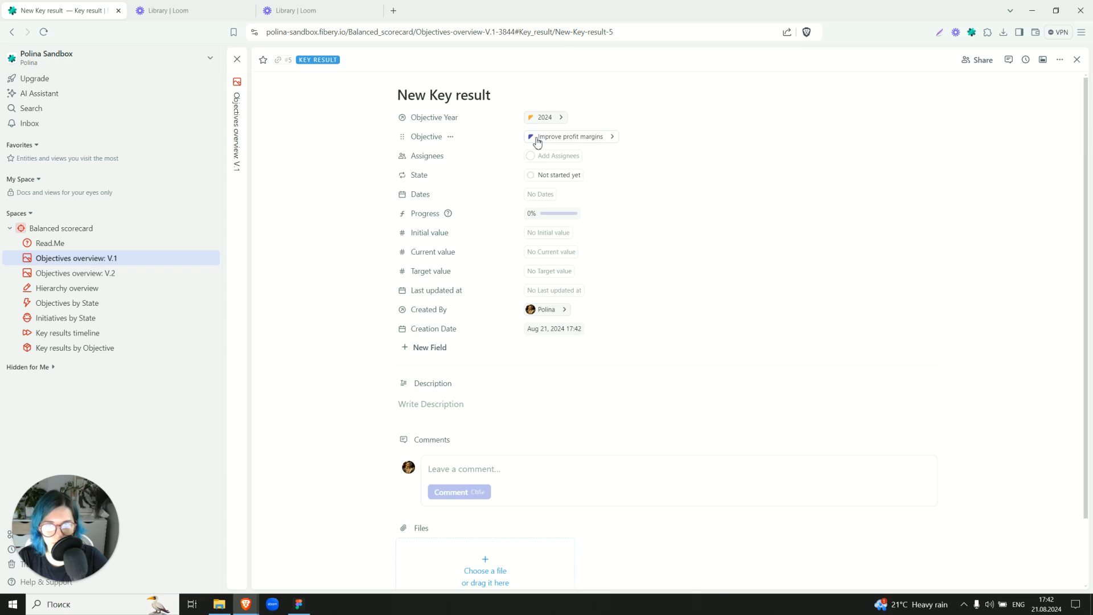
pyautogui.click(1076, 59)
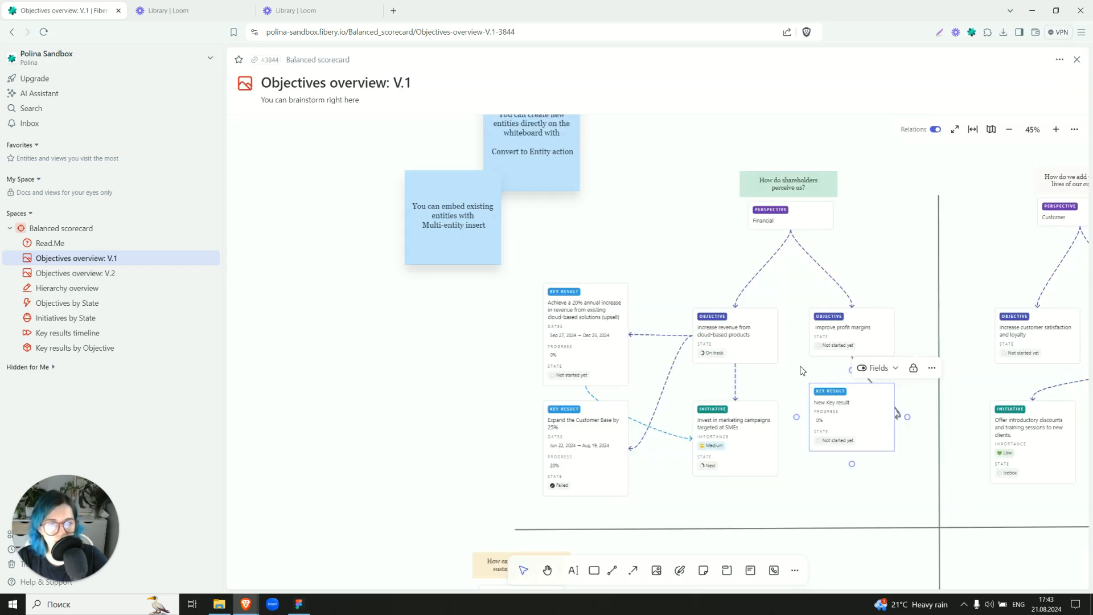
pyautogui.click(871, 422)
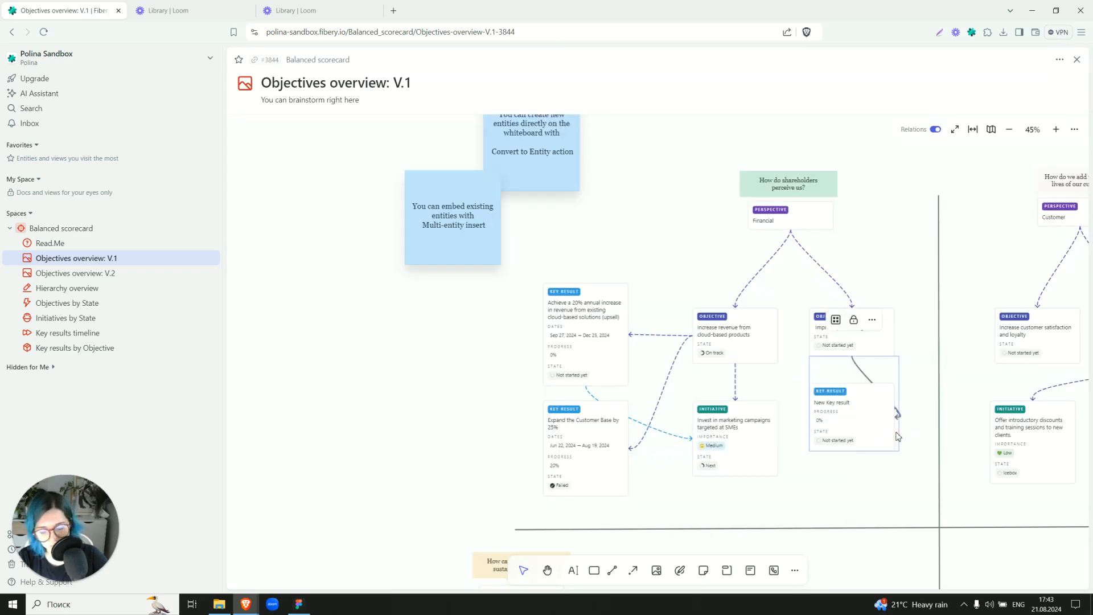
pyautogui.click(827, 472)
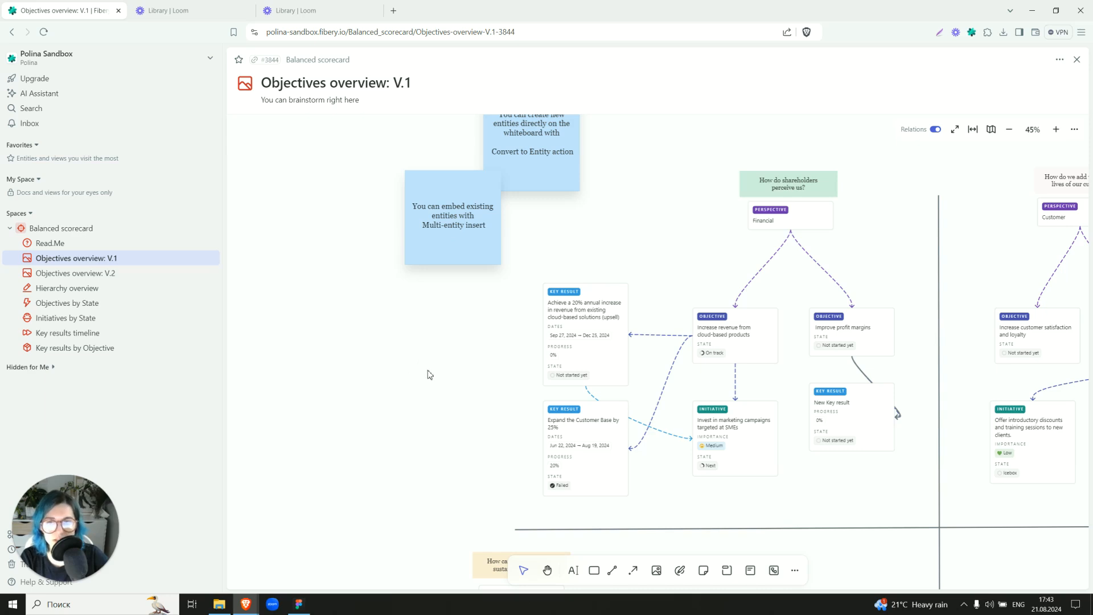
# Set up a multi-entity insert of Perspective, Objective, Key result and Initiative cards below the horizontal divider, and cancel it.
pyautogui.scroll(-5, 429, 374)
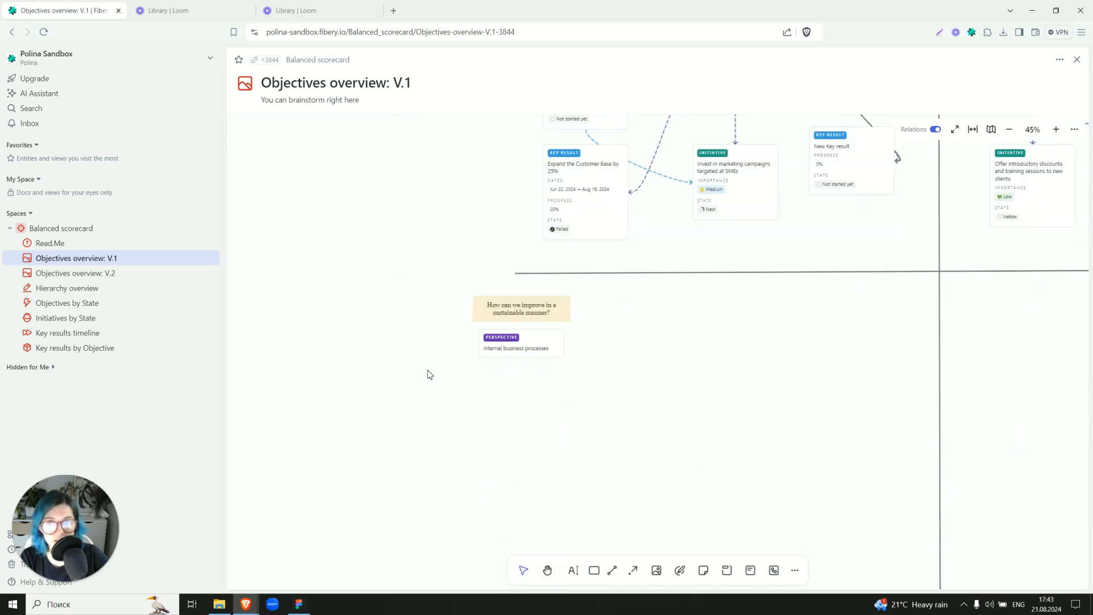
pyautogui.click(775, 575)
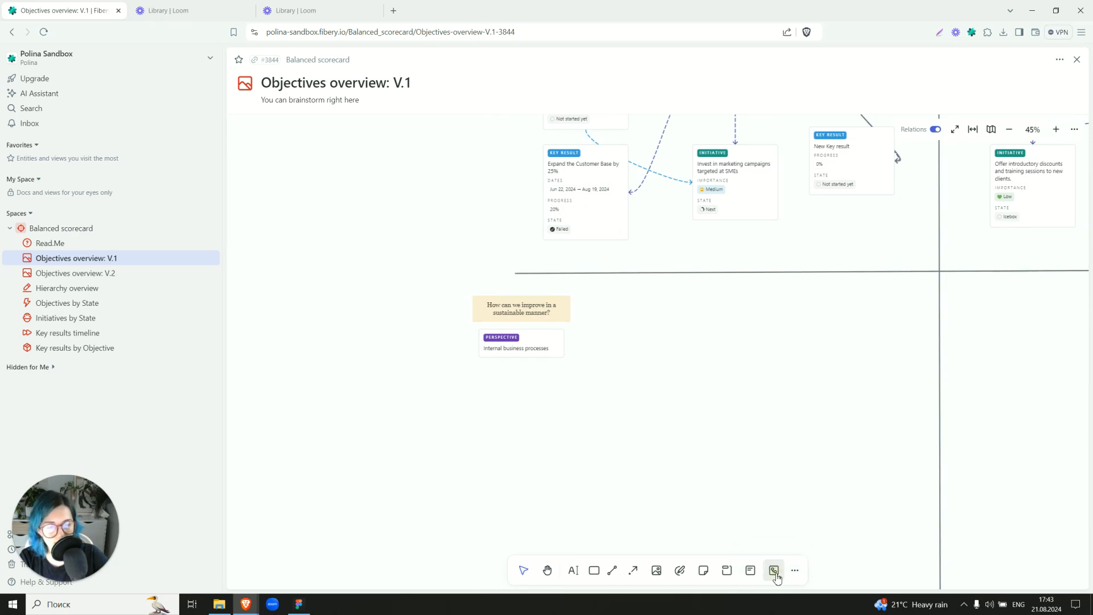
pyautogui.click(634, 348)
pyautogui.click(509, 290)
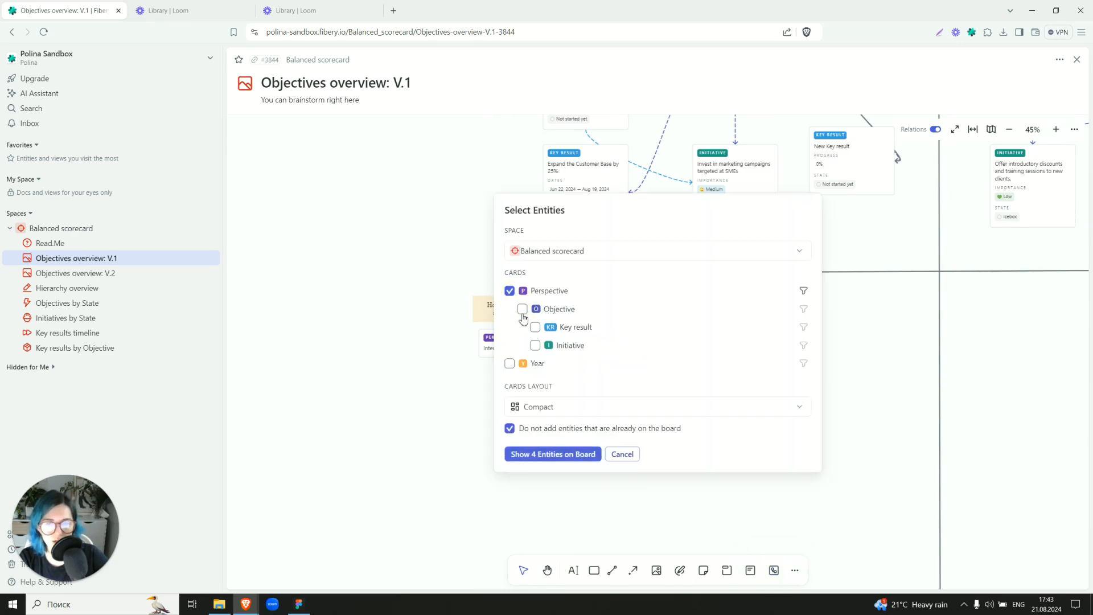
pyautogui.click(522, 309)
pyautogui.click(535, 327)
pyautogui.click(535, 345)
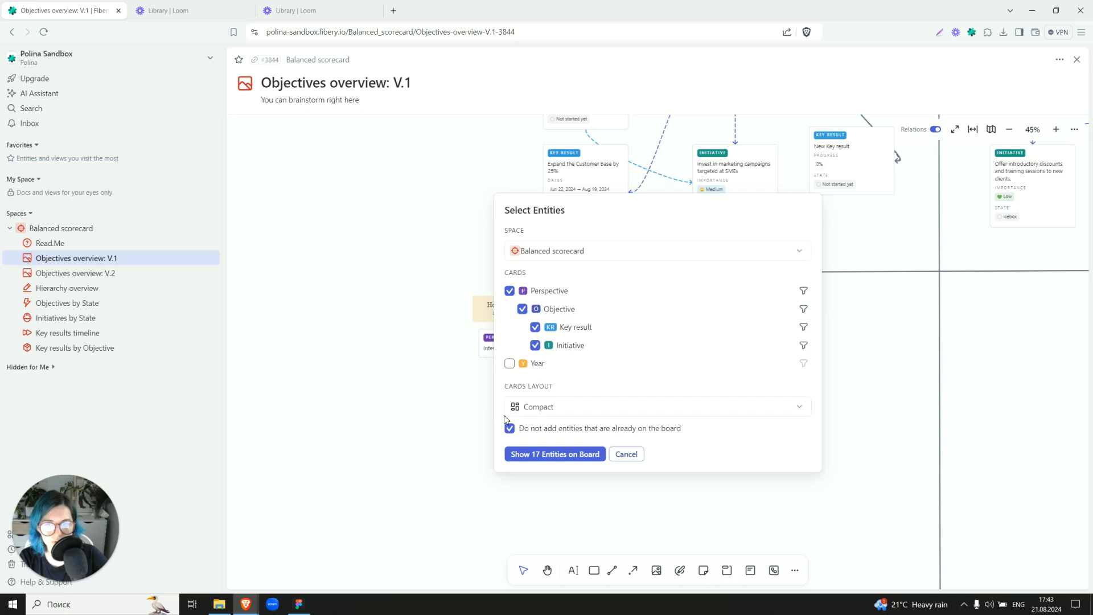
pyautogui.click(625, 454)
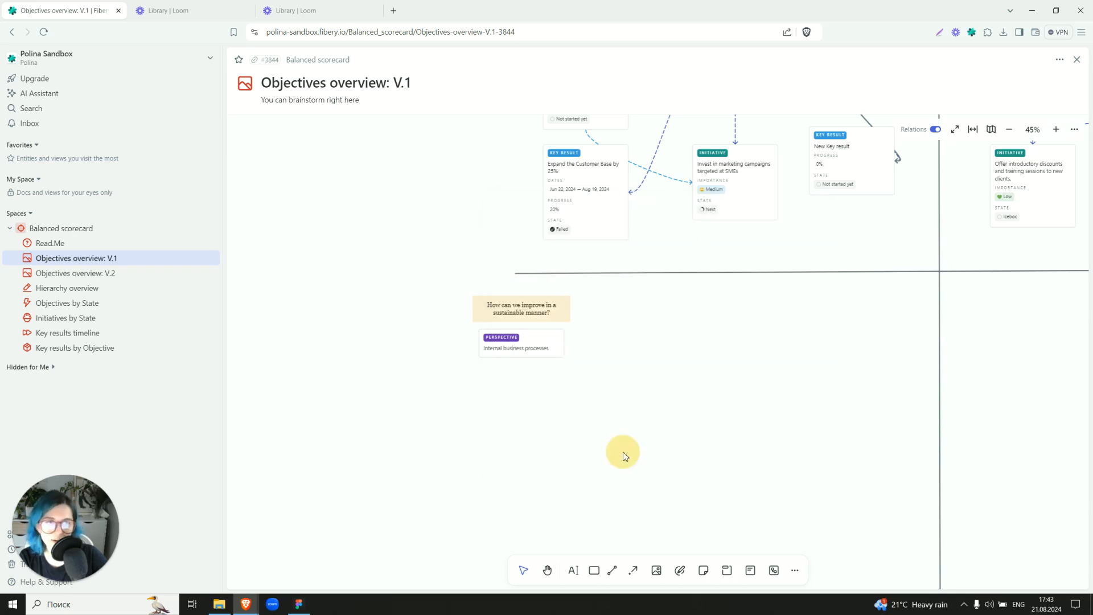
# Review the whole Objectives overview: V.1 whiteboard and open the Objectives overview: V.2 whiteboard.
pyautogui.scroll(-3, 763, 342)
pyautogui.moveTo(809, 272); pyautogui.dragTo(596, 402)
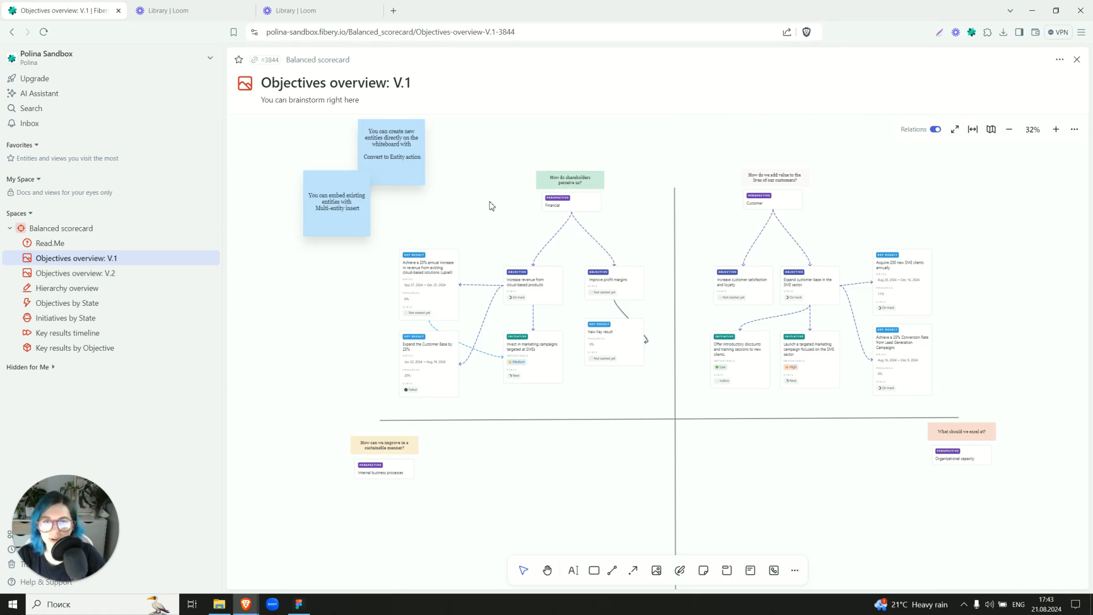
pyautogui.scroll(1, 491, 214)
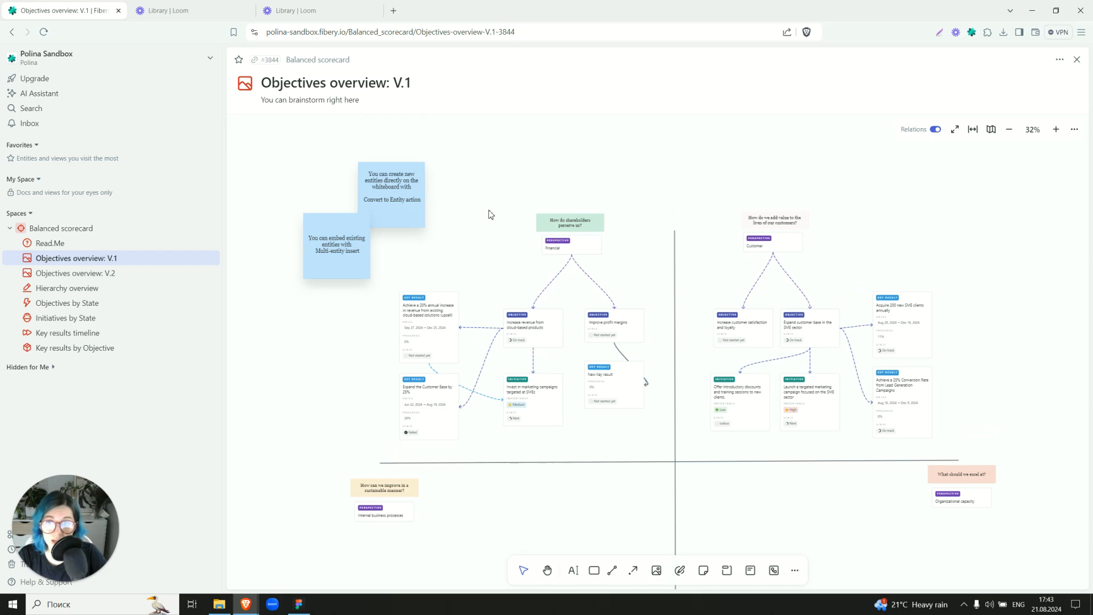
pyautogui.click(124, 272)
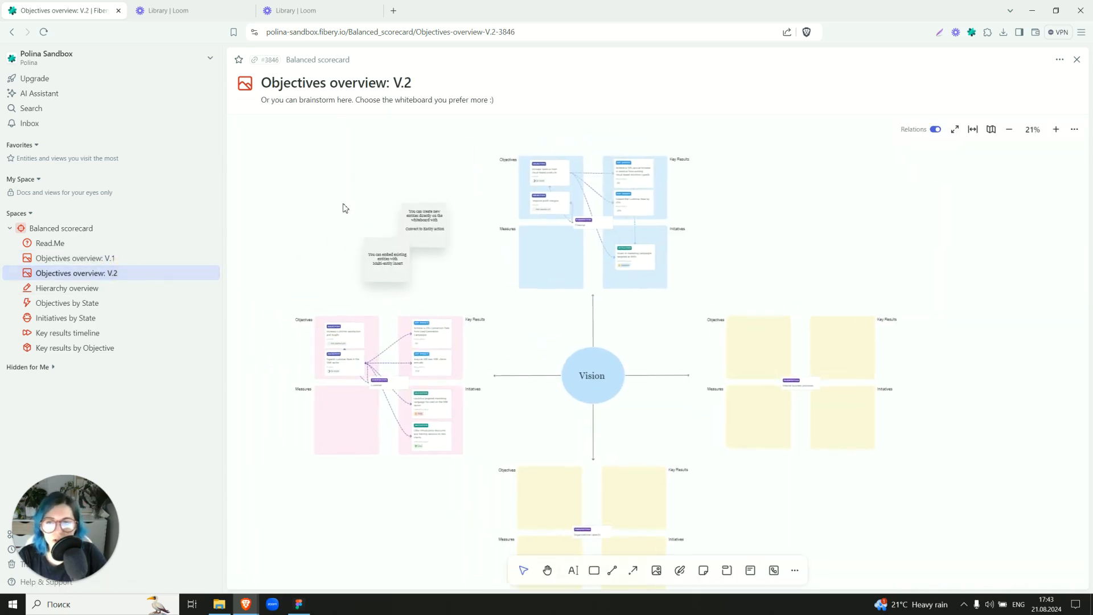
# Hide the relation lines on the Objectives overview: V.2 whiteboard and look closely at the Financial perspective's quadrants.
pyautogui.scroll(5, 534, 178)
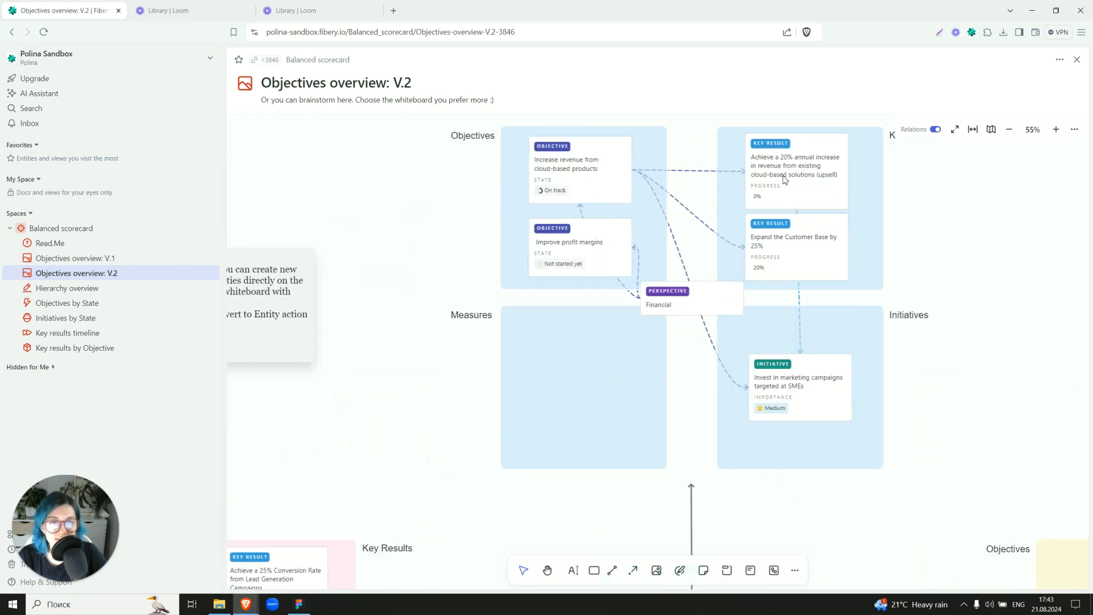
pyautogui.click(935, 129)
pyautogui.moveTo(957, 202); pyautogui.dragTo(924, 249)
pyautogui.scroll(1, 924, 248)
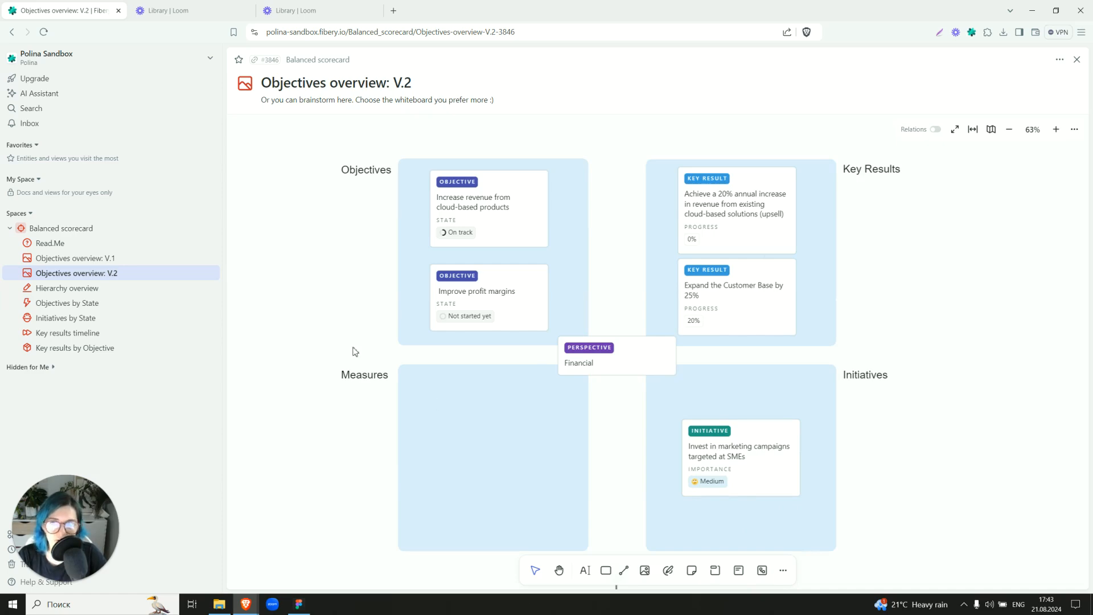
# Examine the Customer perspective's quadrants and the arrangement of the perspectives around the Vision circle on the whiteboard.
pyautogui.moveTo(342, 415); pyautogui.dragTo(725, 179)
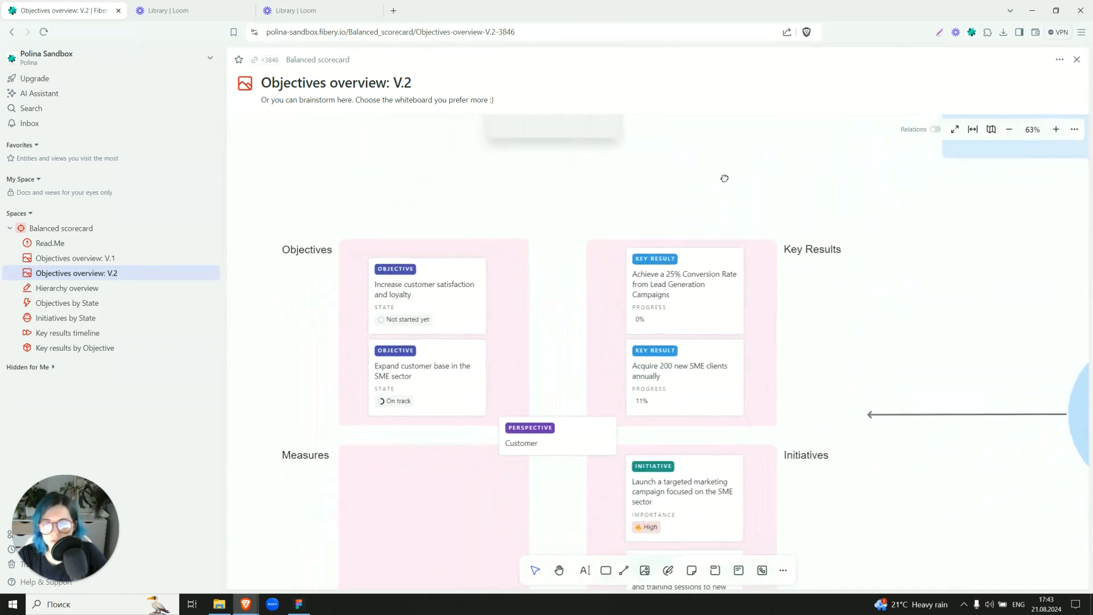
pyautogui.scroll(-2, 726, 181)
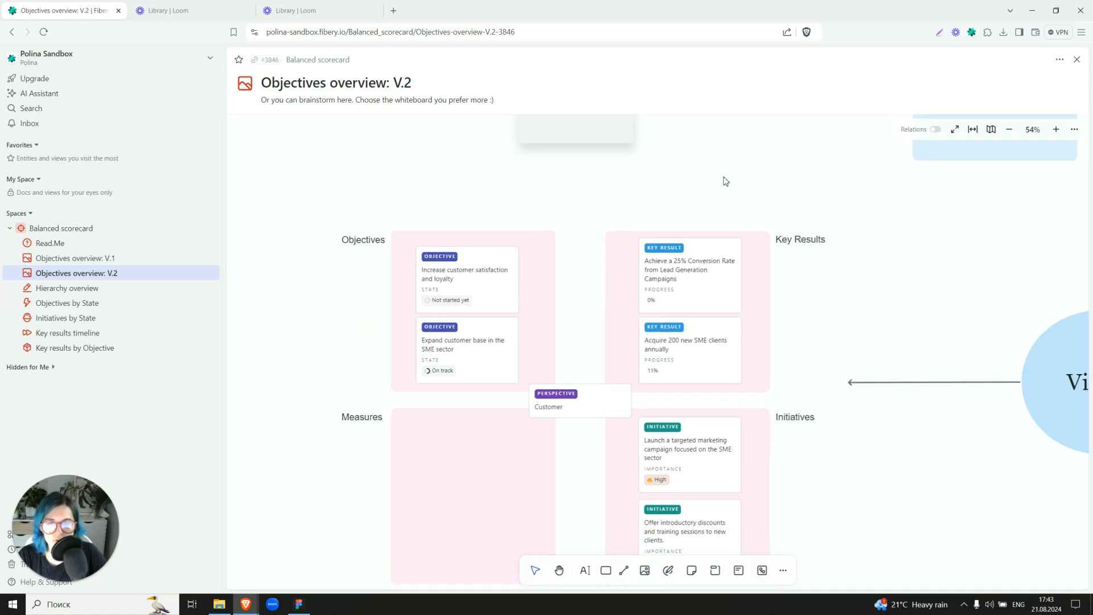
pyautogui.scroll(-1, 726, 182)
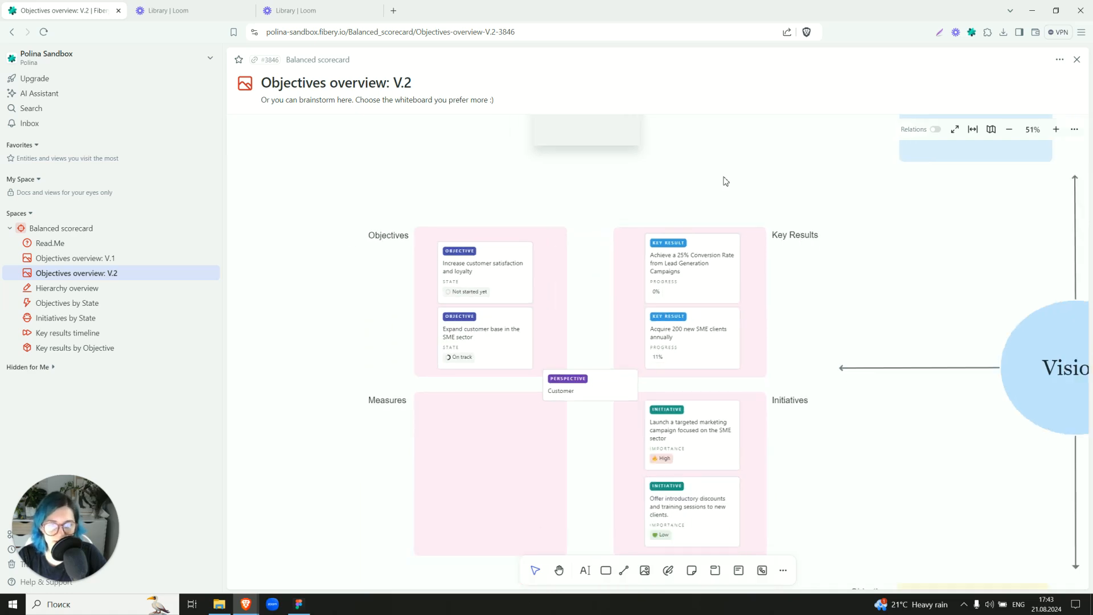
pyautogui.scroll(-3, 725, 181)
pyautogui.moveTo(763, 147); pyautogui.dragTo(486, 249)
pyautogui.scroll(-3, 489, 226)
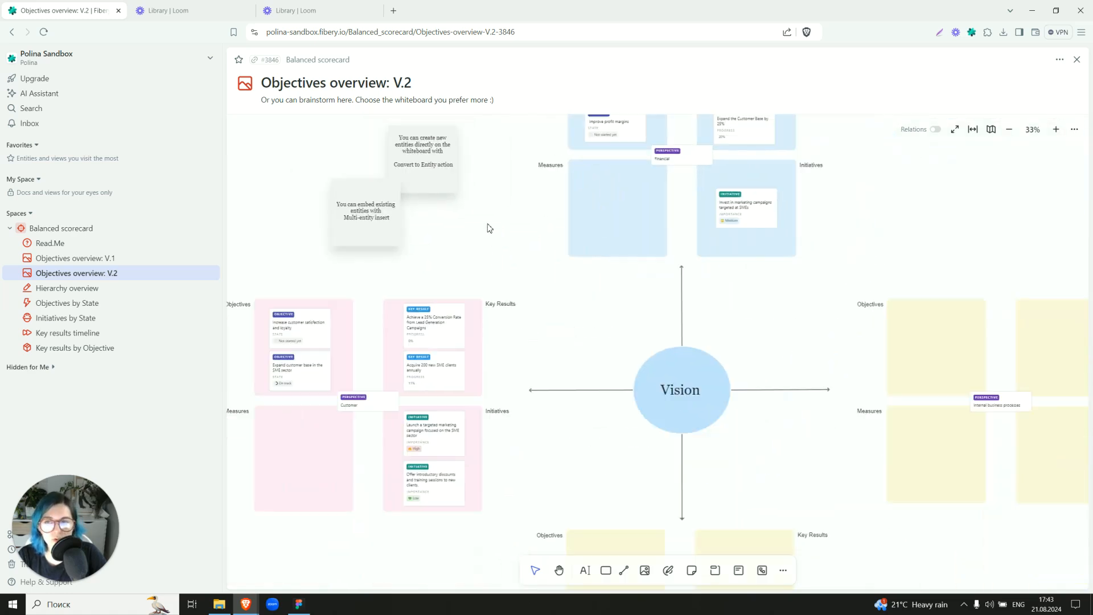
pyautogui.scroll(3, 489, 228)
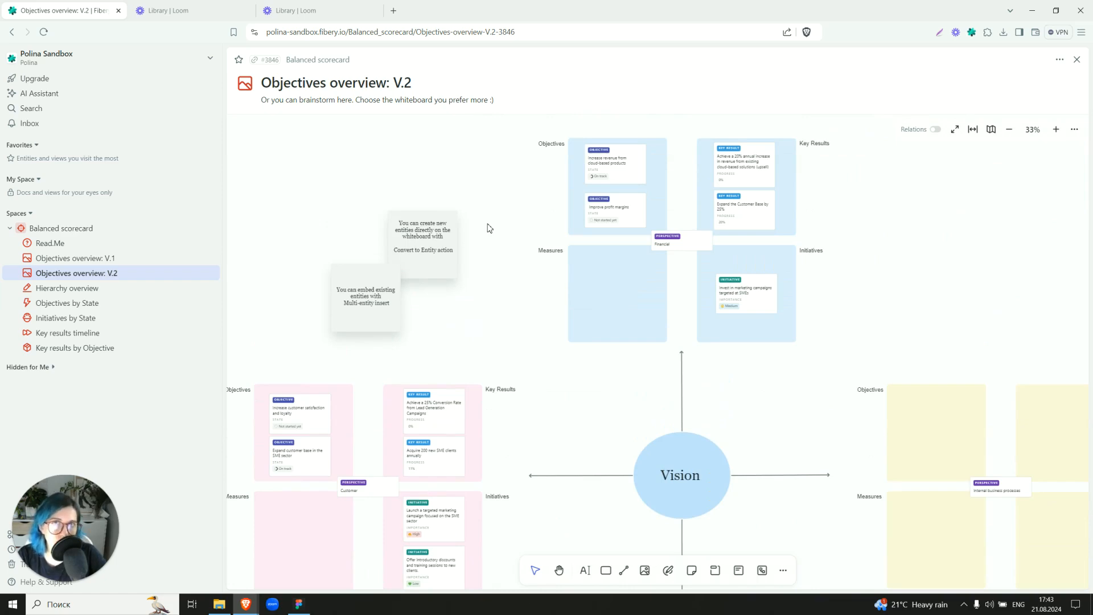
pyautogui.scroll(-6, 489, 228)
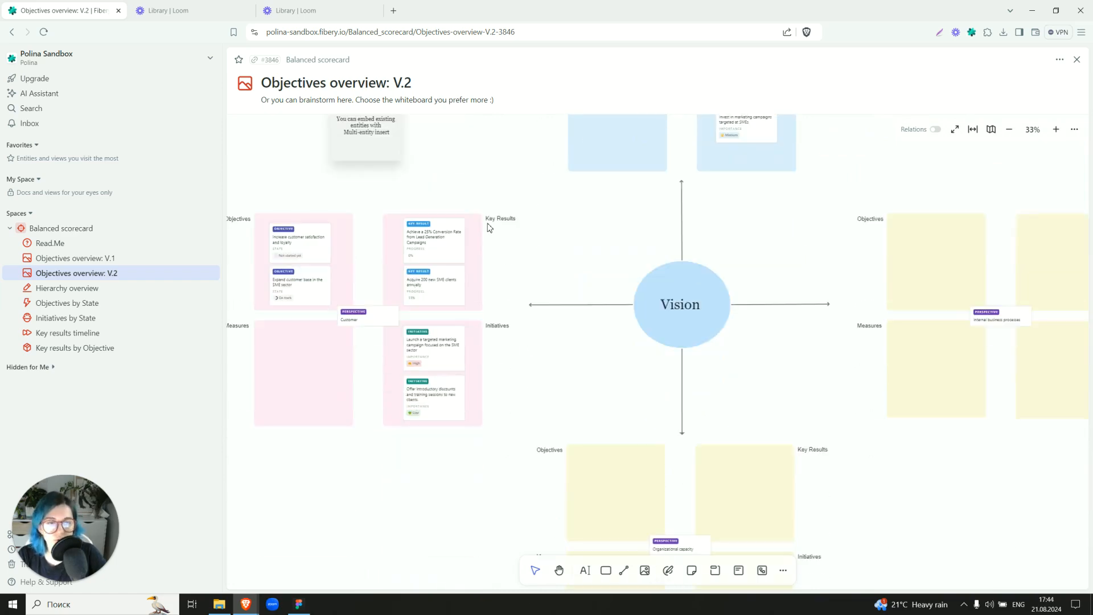
pyautogui.scroll(-4, 489, 228)
pyautogui.scroll(12, 489, 228)
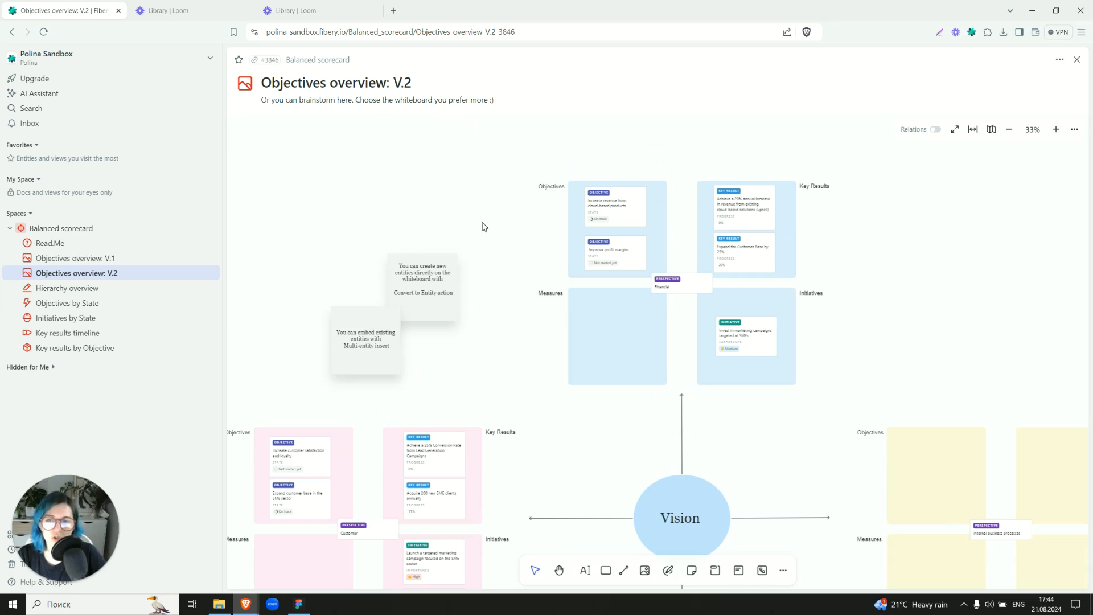
# Open the Hierarchy overview and review how its rows nest perspectives, objectives, initiatives and key results.
pyautogui.click(117, 289)
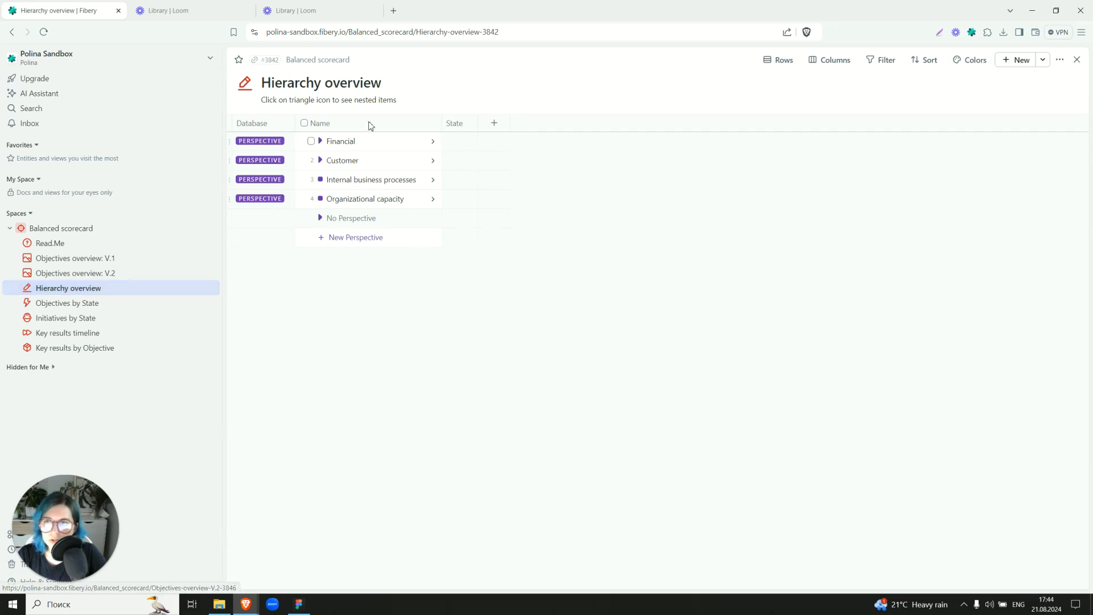
pyautogui.click(784, 61)
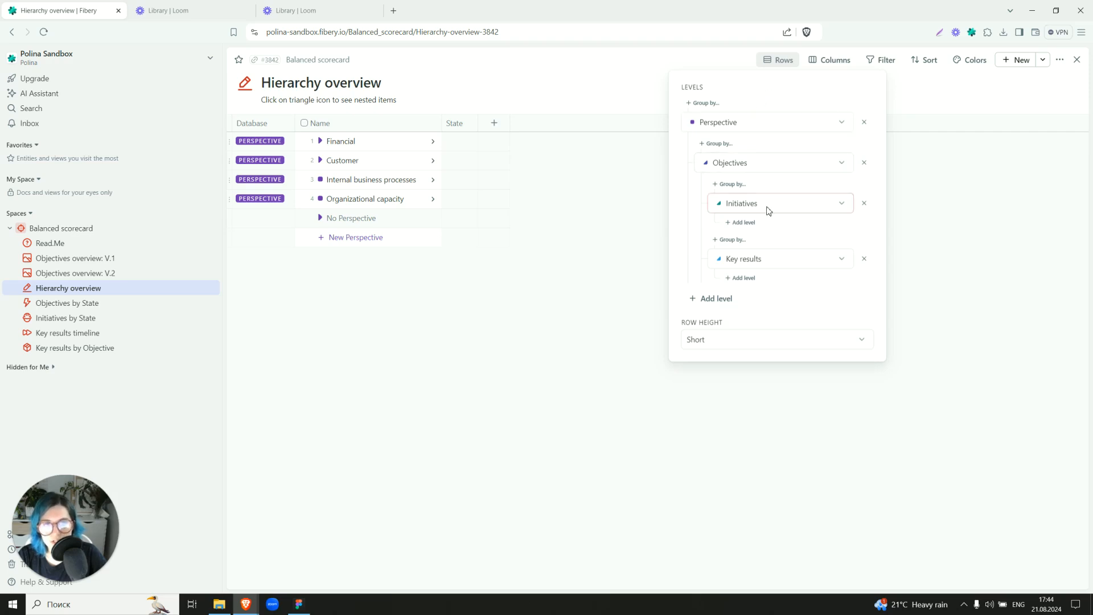
pyautogui.click(493, 454)
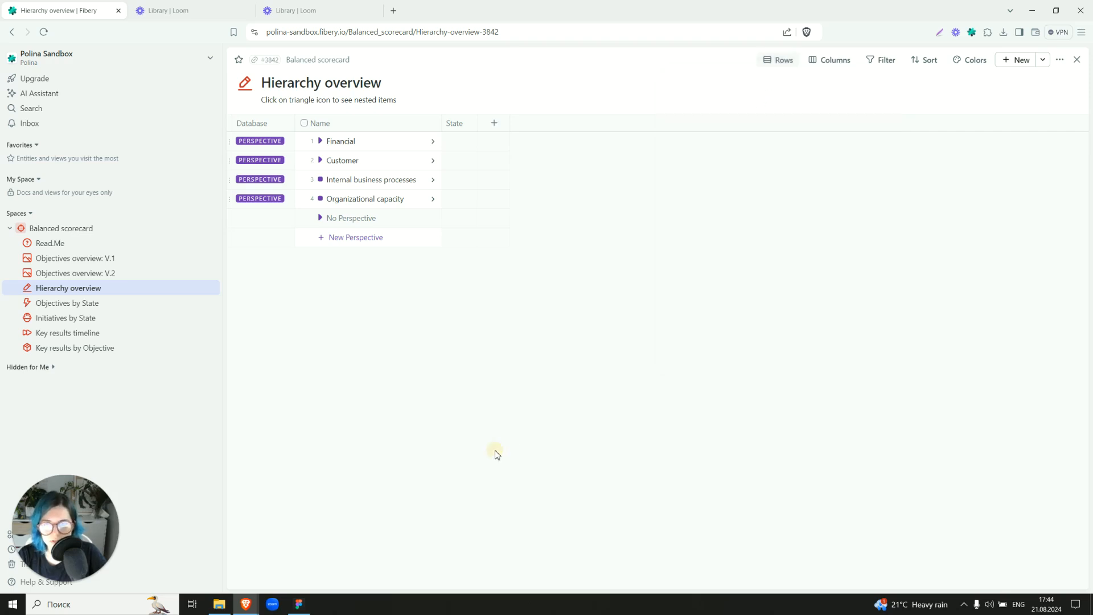
# Expand the Financial perspective with both of its objectives, and widen the Name and State columns to show full texts.
pyautogui.click(321, 142)
pyautogui.click(333, 160)
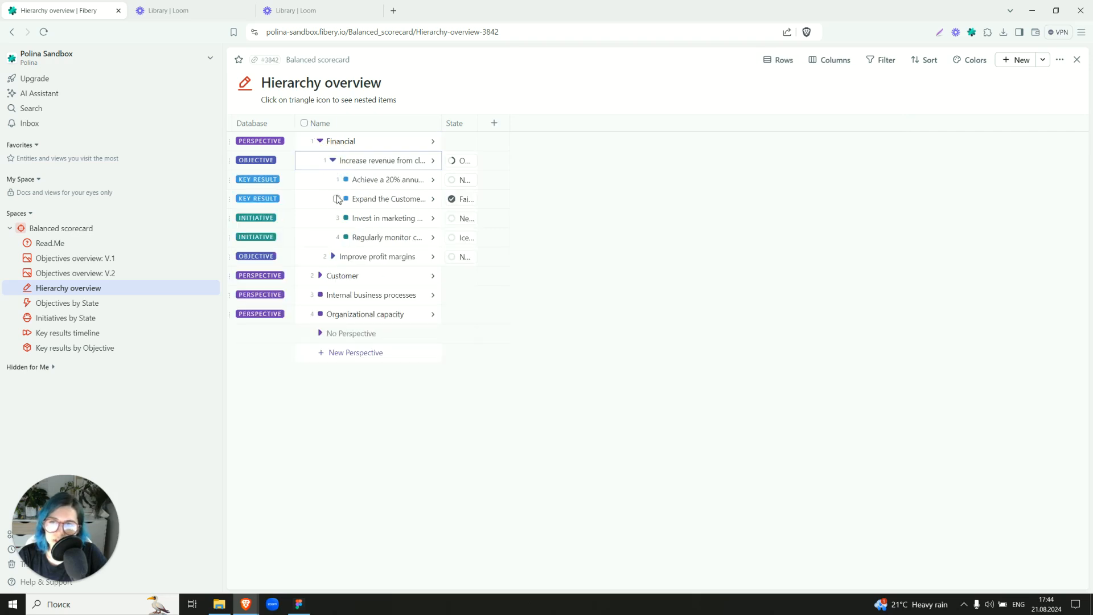
pyautogui.click(334, 256)
pyautogui.moveTo(442, 123); pyautogui.dragTo(824, 116)
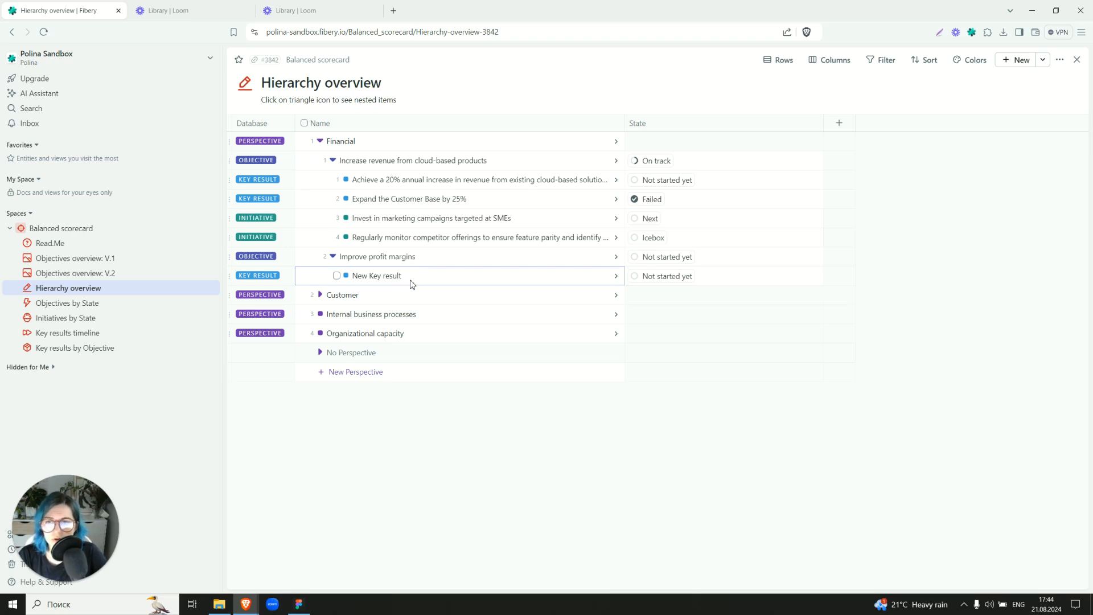
# Check the actions available for the Improve profit margins objective, and open the Objectives by State board.
pyautogui.rightClick(408, 258)
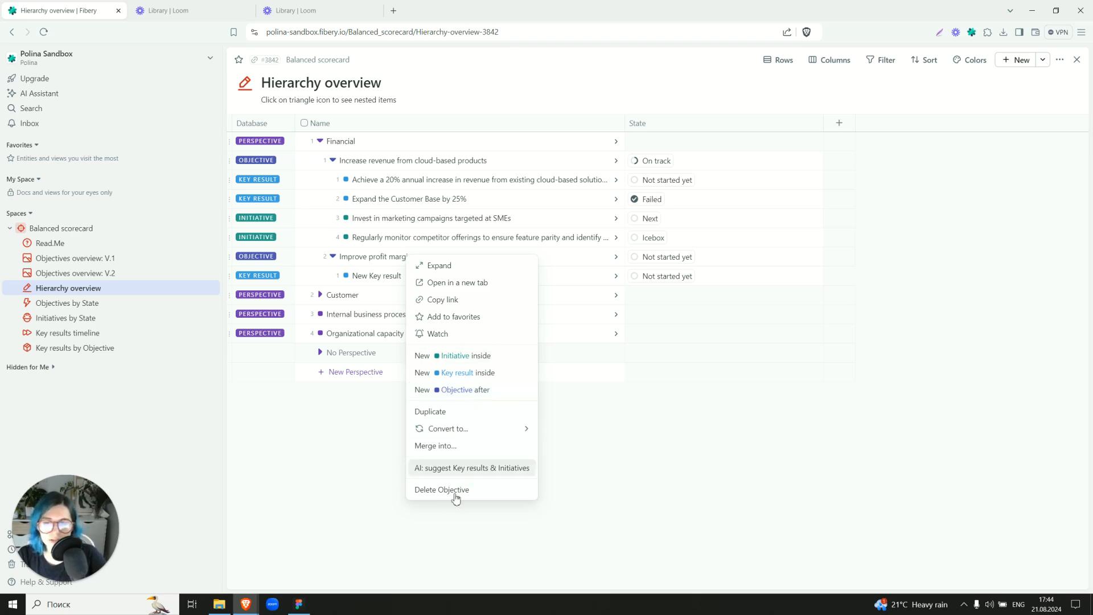
pyautogui.click(337, 445)
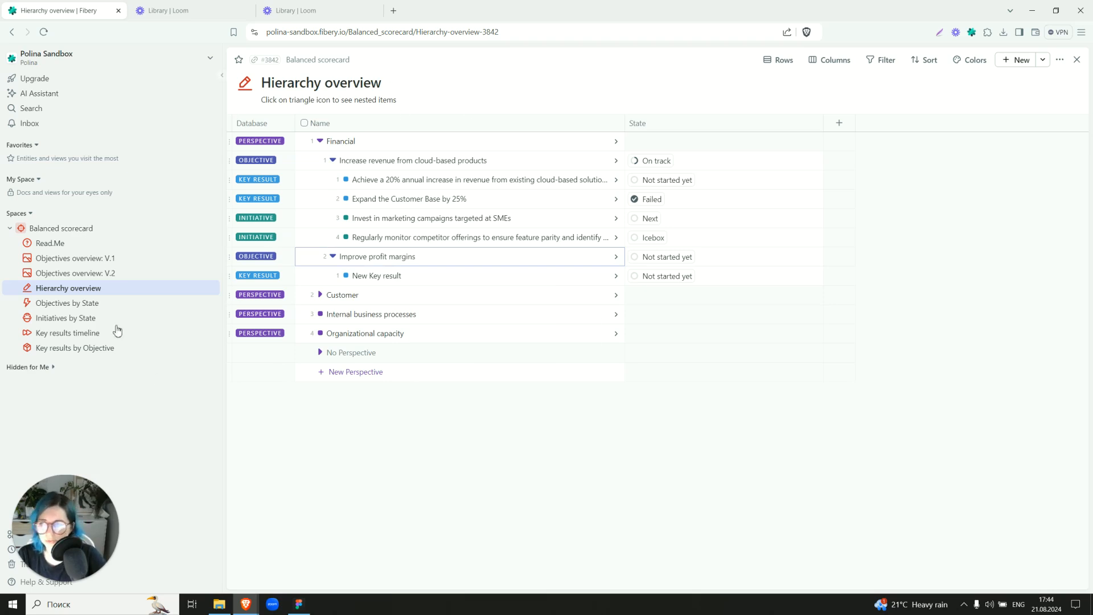
pyautogui.click(86, 303)
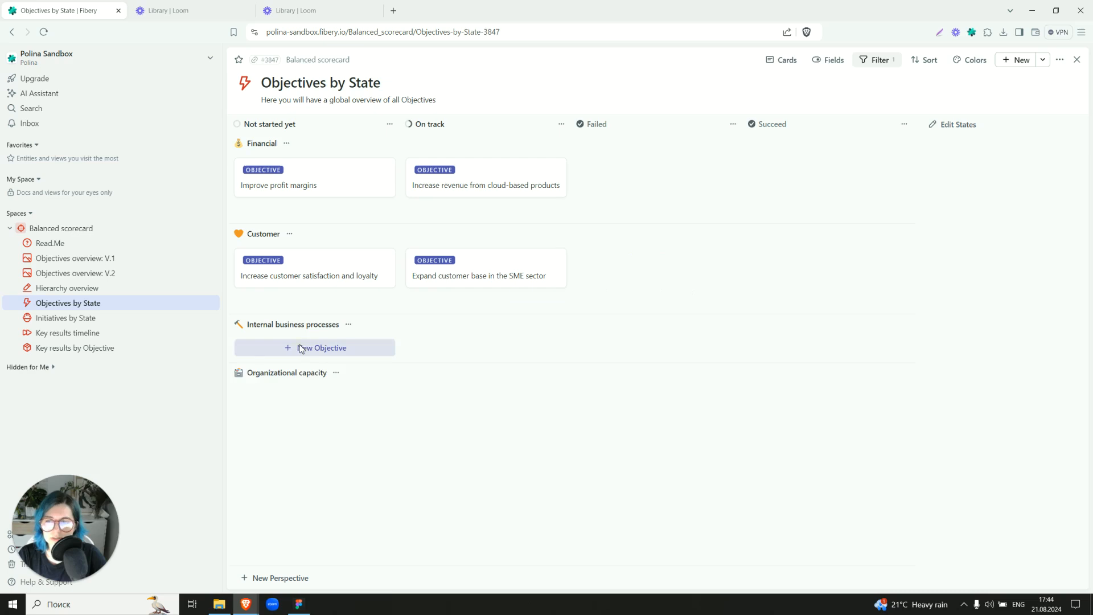
# Start a new objective under Internal business processes and another under Organizational capacity, discarding both.
pyautogui.click(302, 348)
pyautogui.click(288, 443)
pyautogui.click(303, 401)
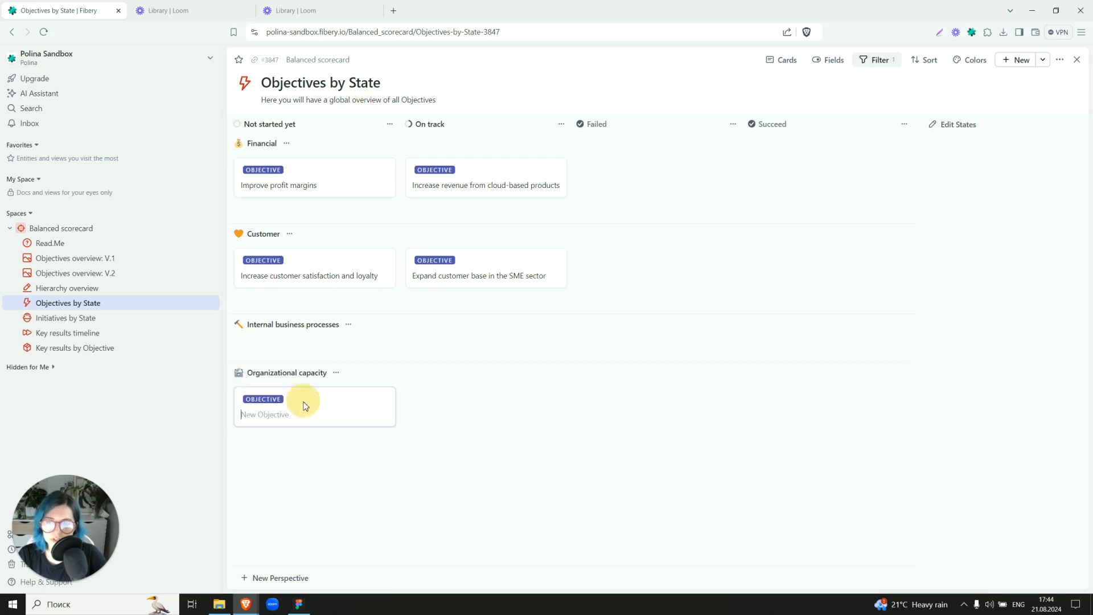
pyautogui.click(303, 475)
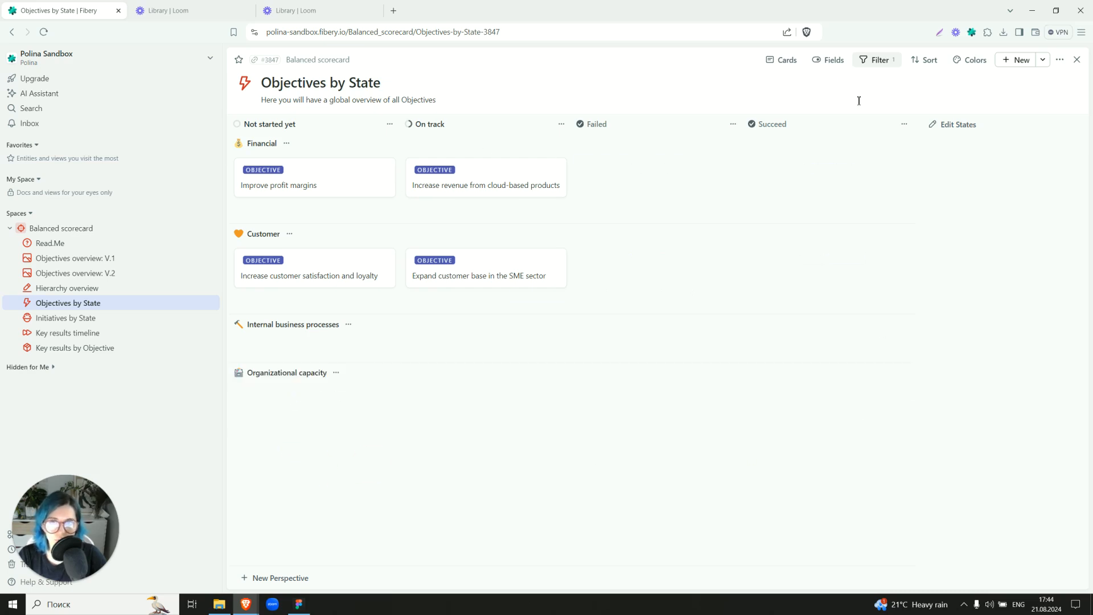
# Show the Progress field on the Objective cards, displayed as a progress bar.
pyautogui.click(827, 61)
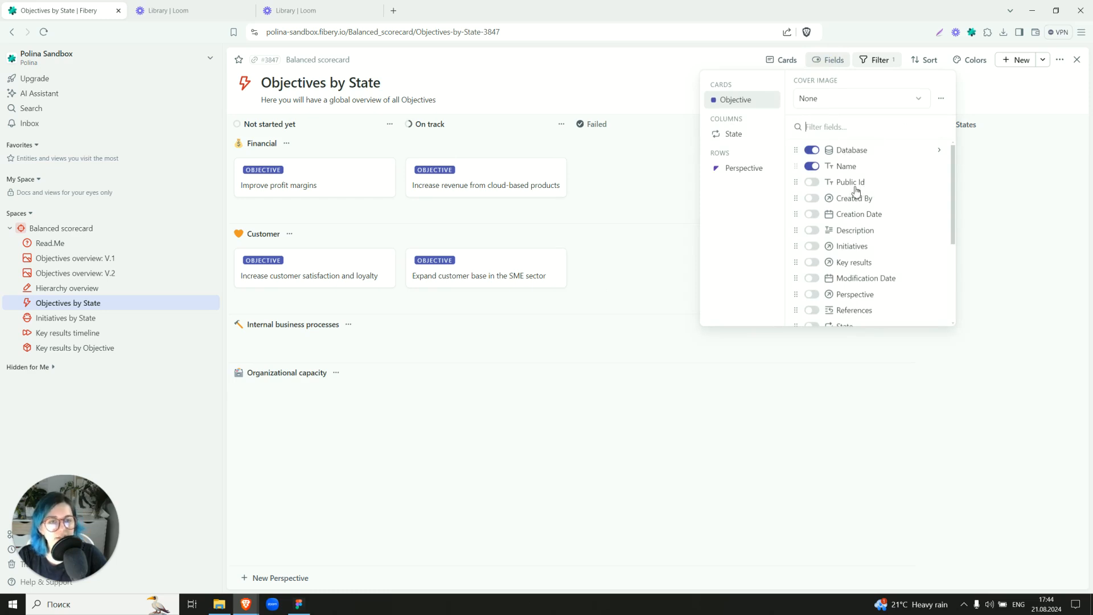
pyautogui.scroll(-3, 857, 190)
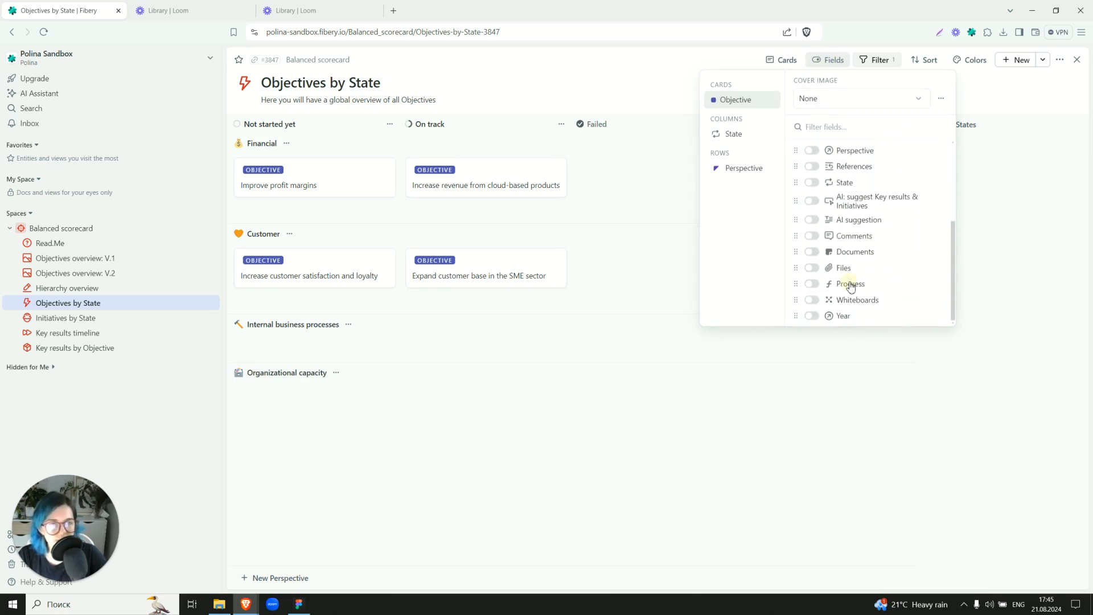
pyautogui.click(851, 286)
pyautogui.click(941, 288)
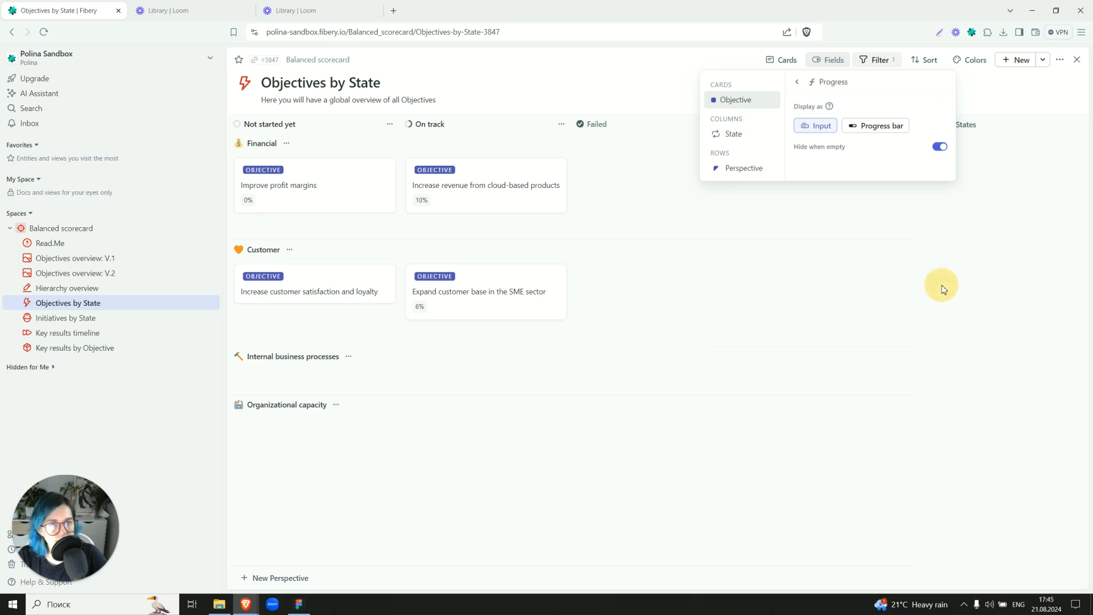
pyautogui.click(887, 130)
pyautogui.click(506, 462)
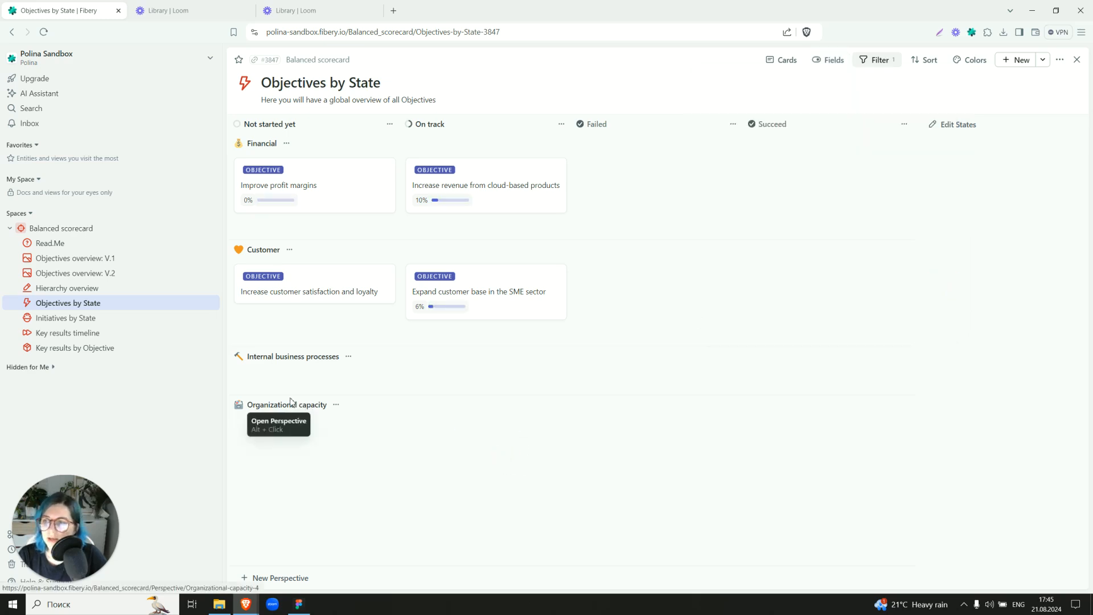
# Open the Initiatives by State board, group its rows by Objective, and clear that row grouping again.
pyautogui.click(102, 322)
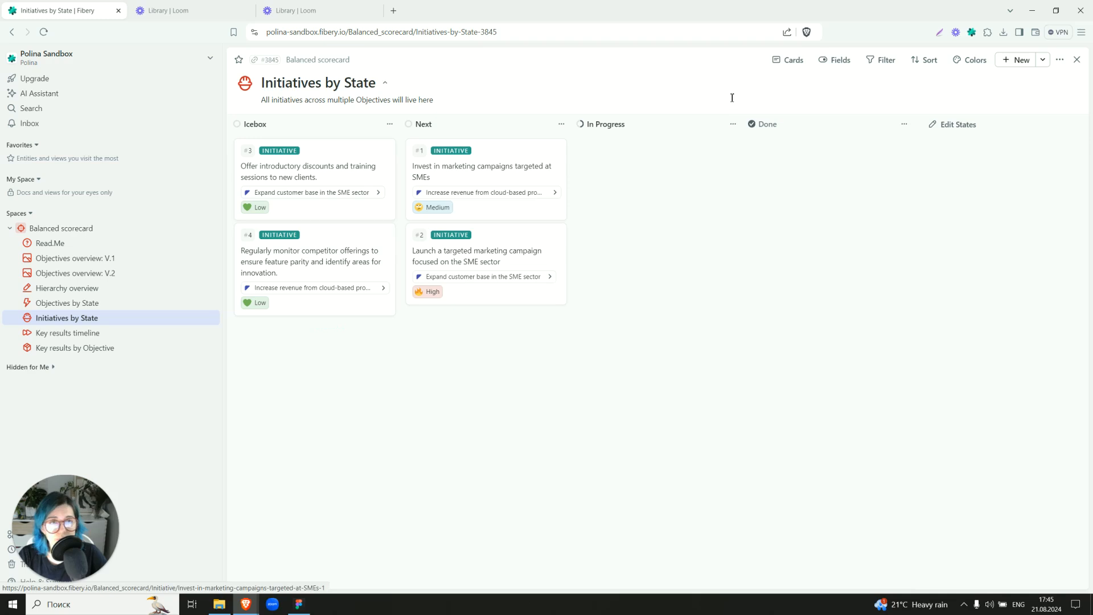
pyautogui.click(792, 61)
pyautogui.click(783, 198)
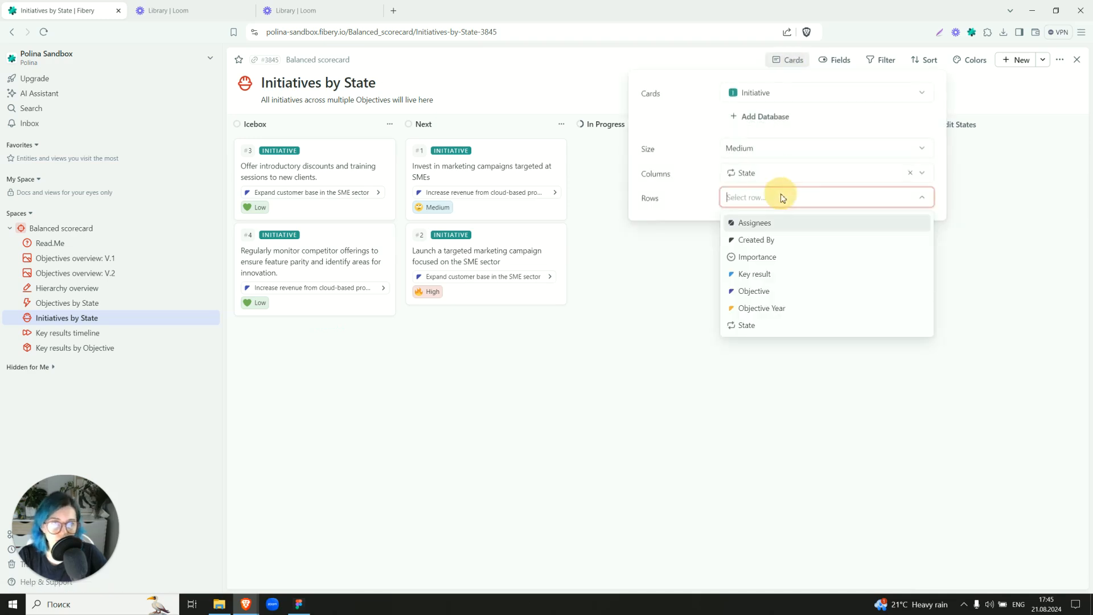
pyautogui.click(760, 291)
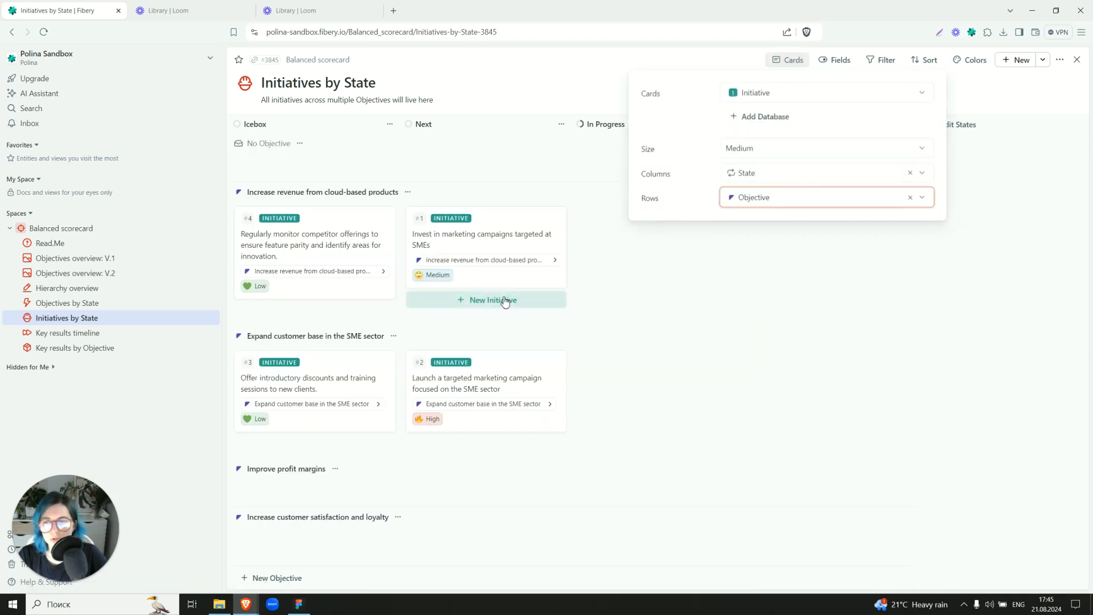
pyautogui.click(911, 197)
pyautogui.click(620, 419)
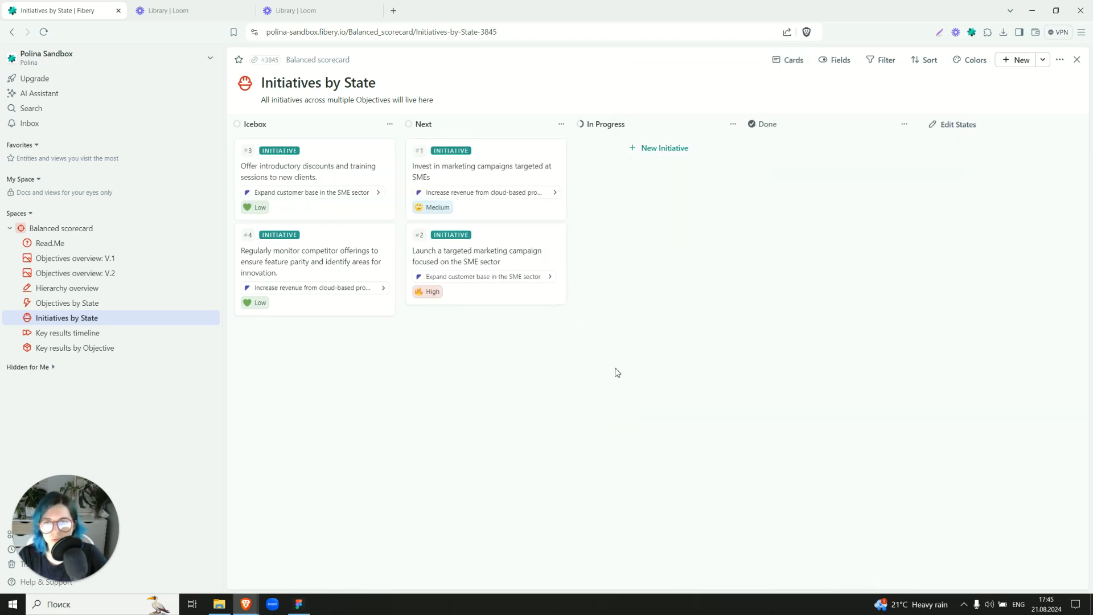
# View the objective choices for the targeted marketing campaign initiative and the competitor monitoring initiative without changing them.
pyautogui.click(493, 277)
pyautogui.click(336, 369)
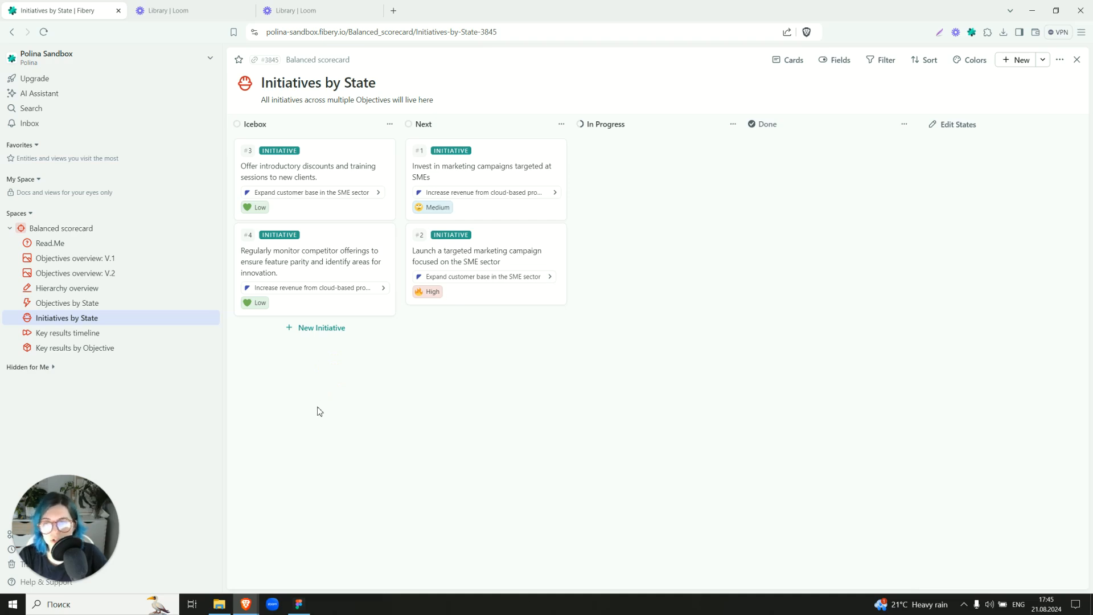
pyautogui.click(330, 287)
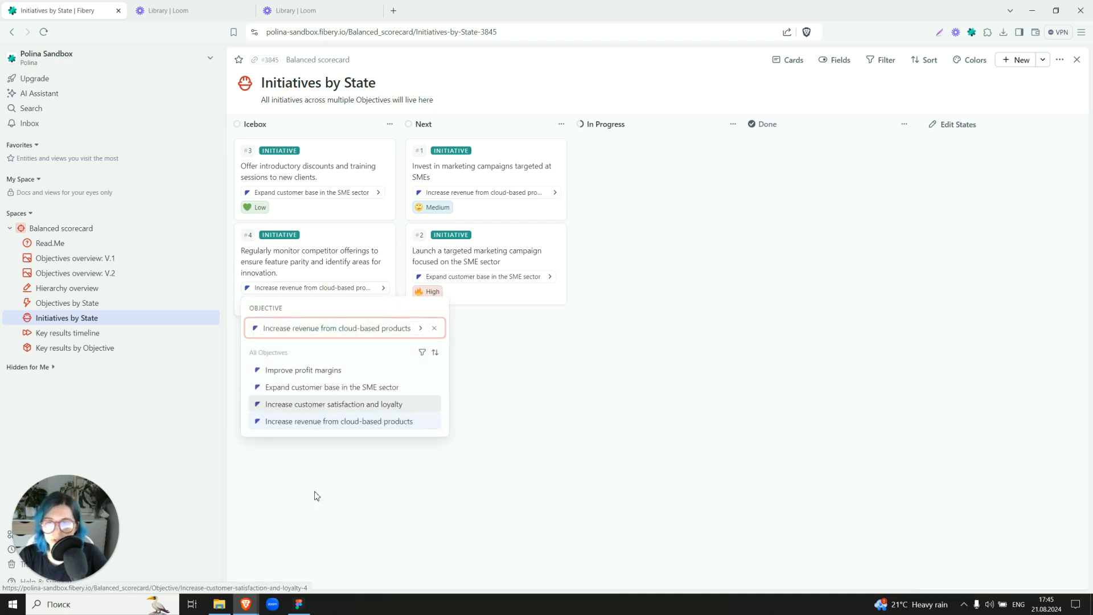
# Open the Key results timeline and zoom it out to the Months scale.
pyautogui.click(62, 333)
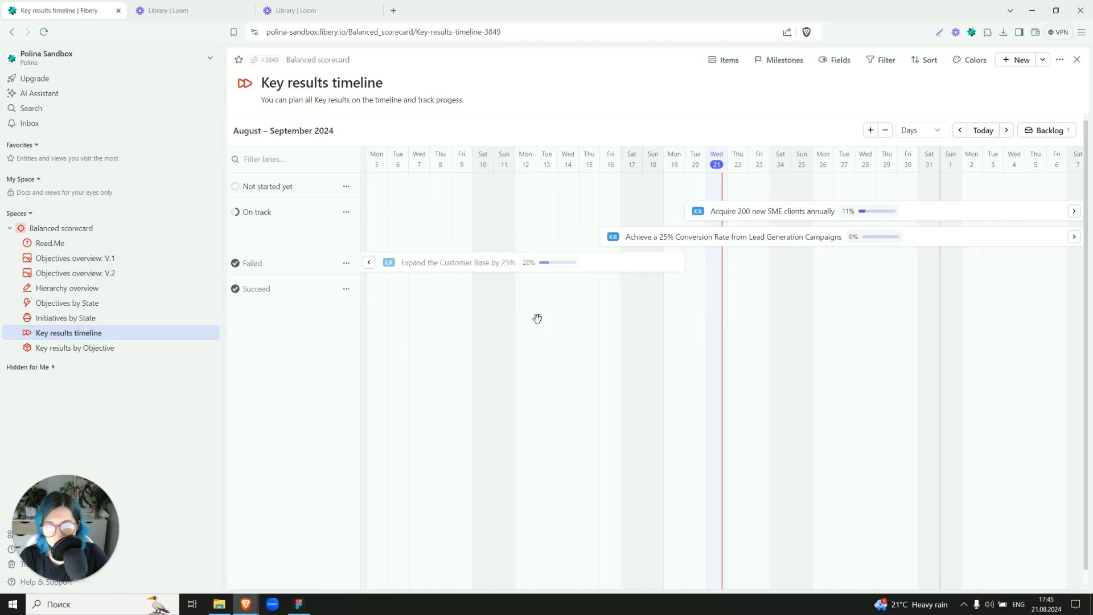
pyautogui.scroll(-3, 555, 308)
pyautogui.scroll(-3, 555, 309)
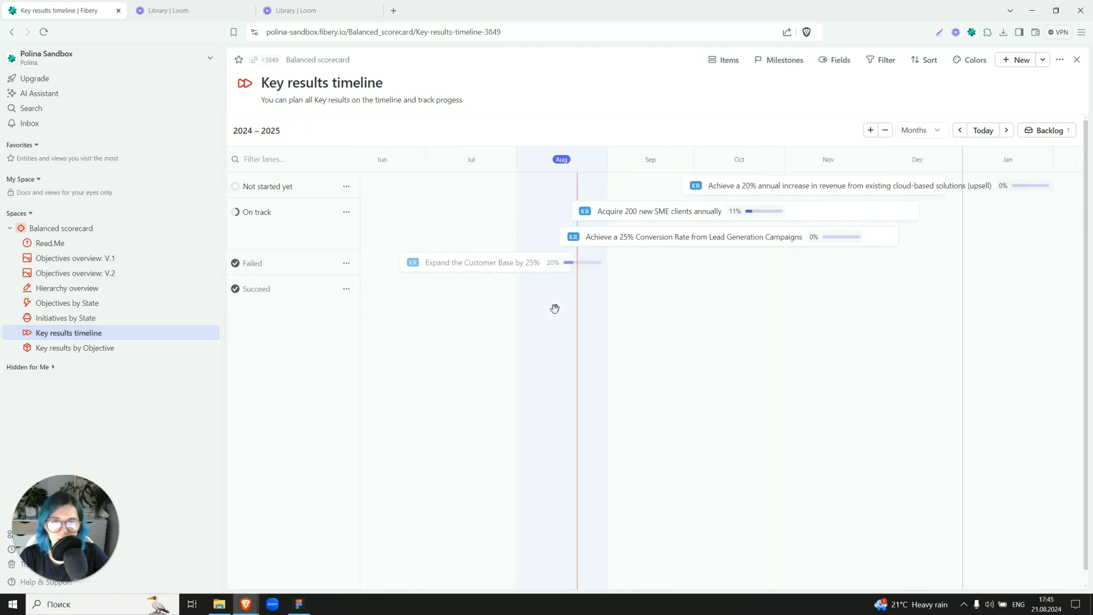
pyautogui.scroll(2, 555, 309)
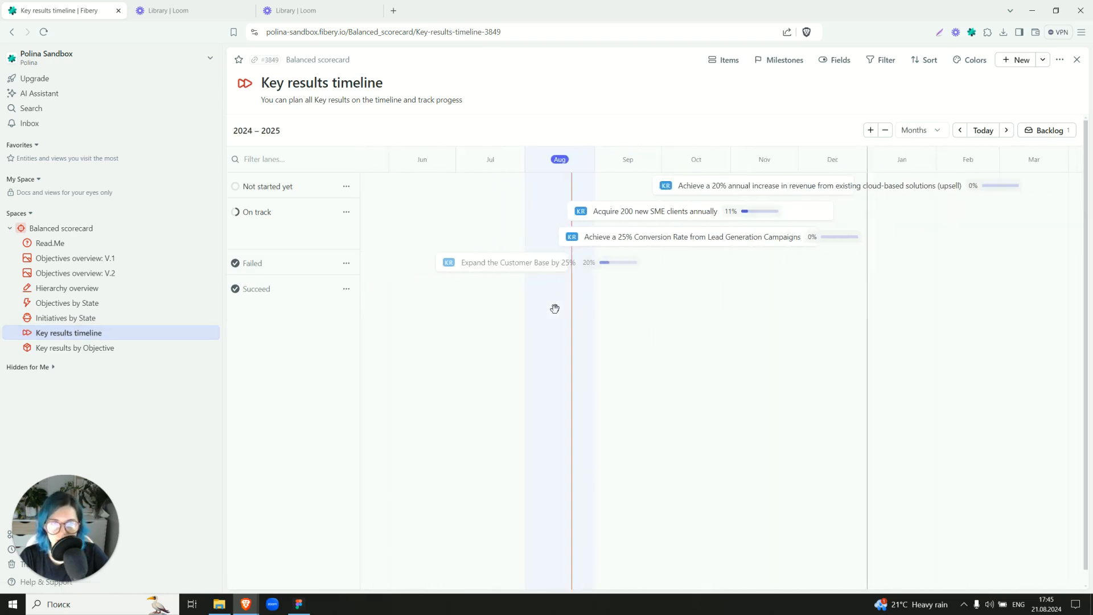
# Group the timeline's lanes by Objective instead of State, and widen the lane names to show the full objective titles.
pyautogui.click(724, 60)
pyautogui.click(650, 268)
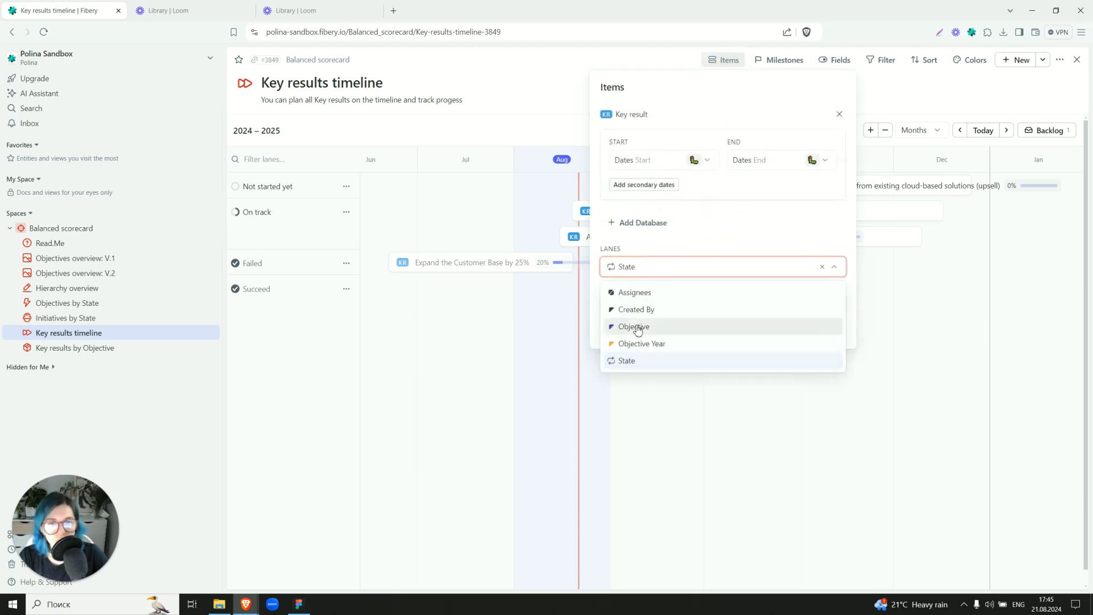
pyautogui.click(640, 325)
pyautogui.click(516, 369)
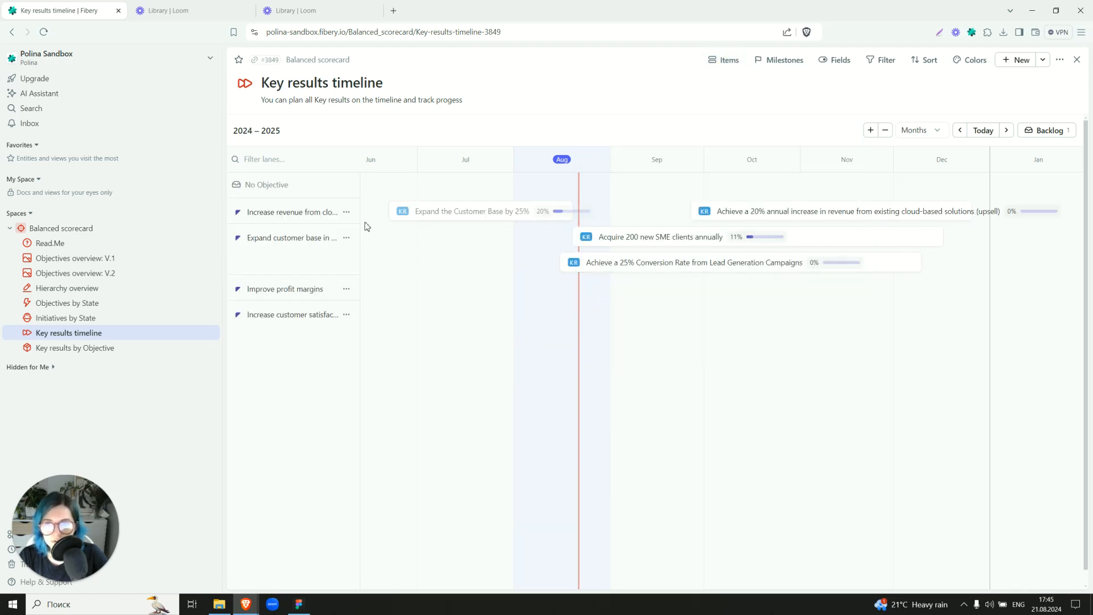
pyautogui.moveTo(359, 219); pyautogui.dragTo(438, 217)
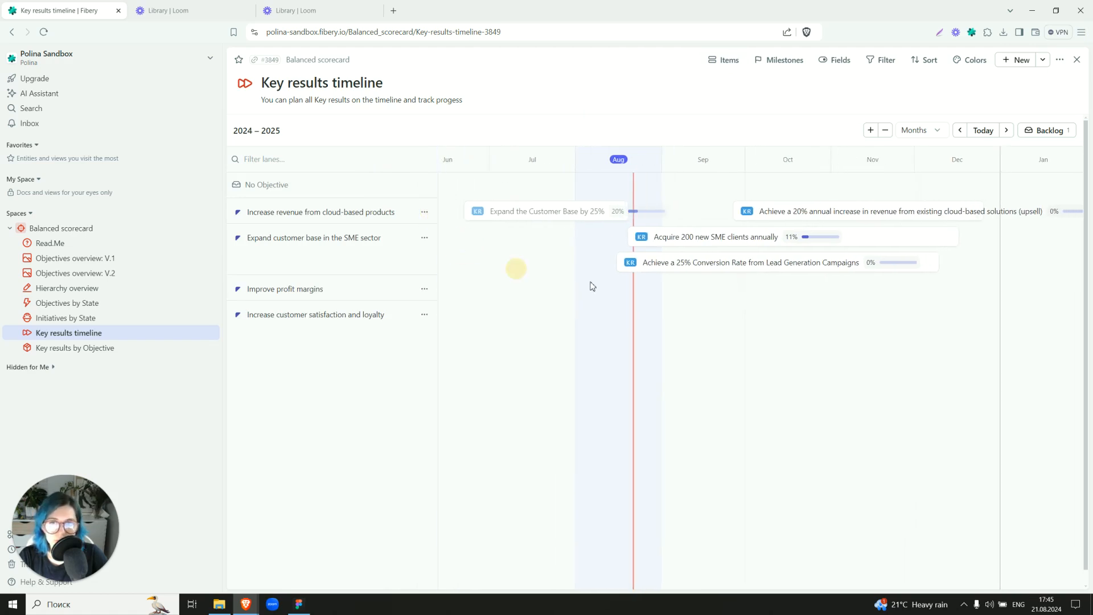
# Open the Key results by Objective board and start a blank Not started yet card under the SME customer base objective.
pyautogui.scroll(2, 729, 299)
pyautogui.scroll(-4, 728, 299)
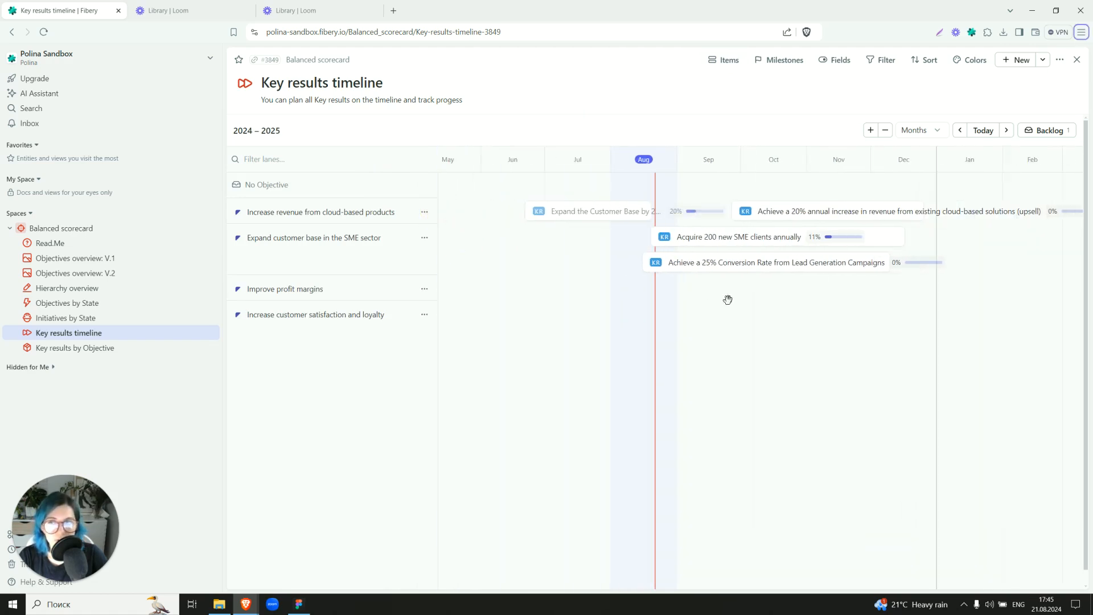
pyautogui.click(92, 348)
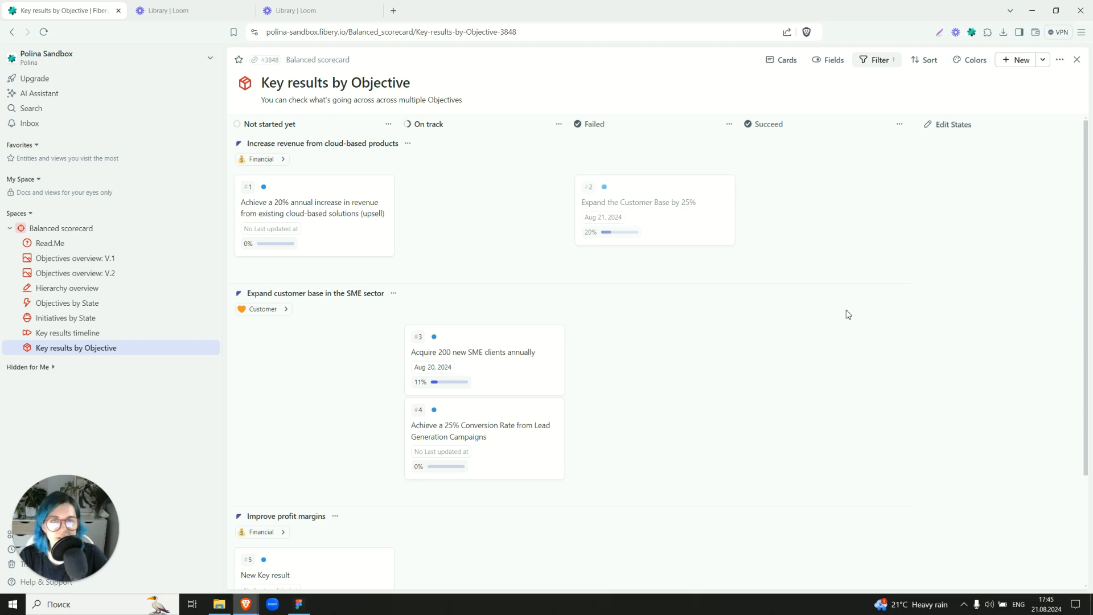
pyautogui.click(303, 341)
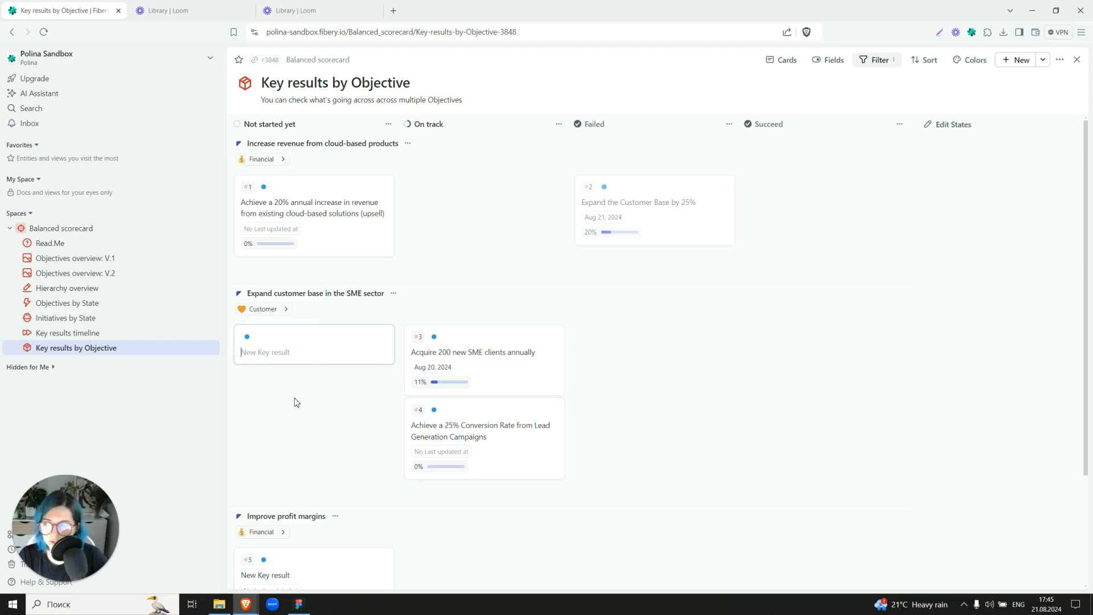
# Return to the Key results timeline, start a blank key result from Jun 21 to Oct 26, 2024, and show the backlog.
pyautogui.click(162, 336)
pyautogui.click(625, 324)
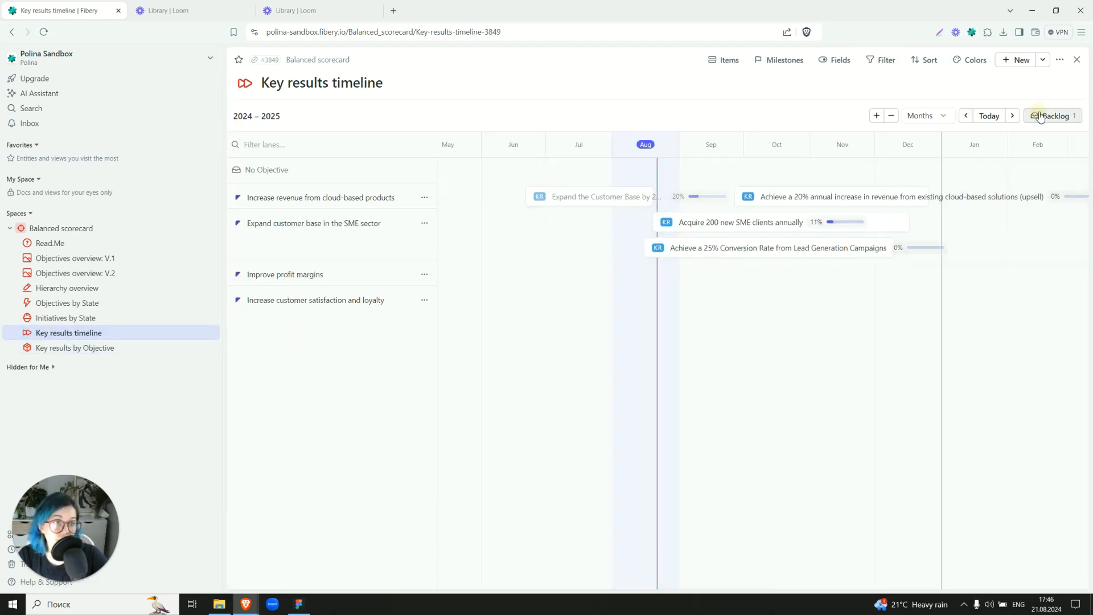
pyautogui.click(1053, 115)
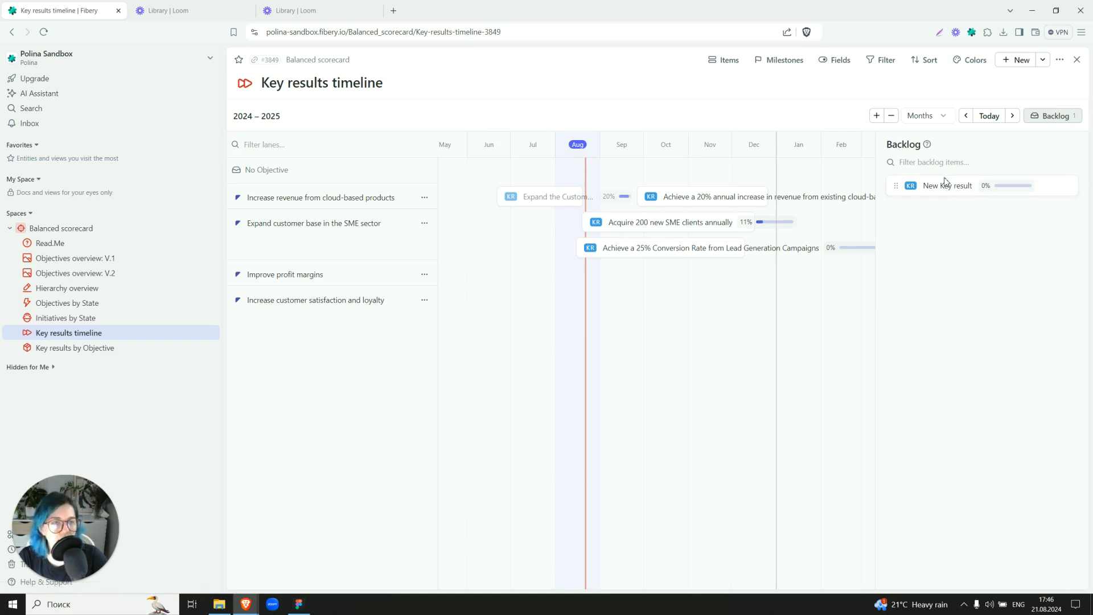
pyautogui.moveTo(945, 181)
pyautogui.mouseDown()
pyautogui.moveTo(644, 302)
pyautogui.moveTo(613, 291)
pyautogui.moveTo(654, 319)
pyautogui.moveTo(951, 185)
pyautogui.moveTo(940, 185)
pyautogui.mouseUp()
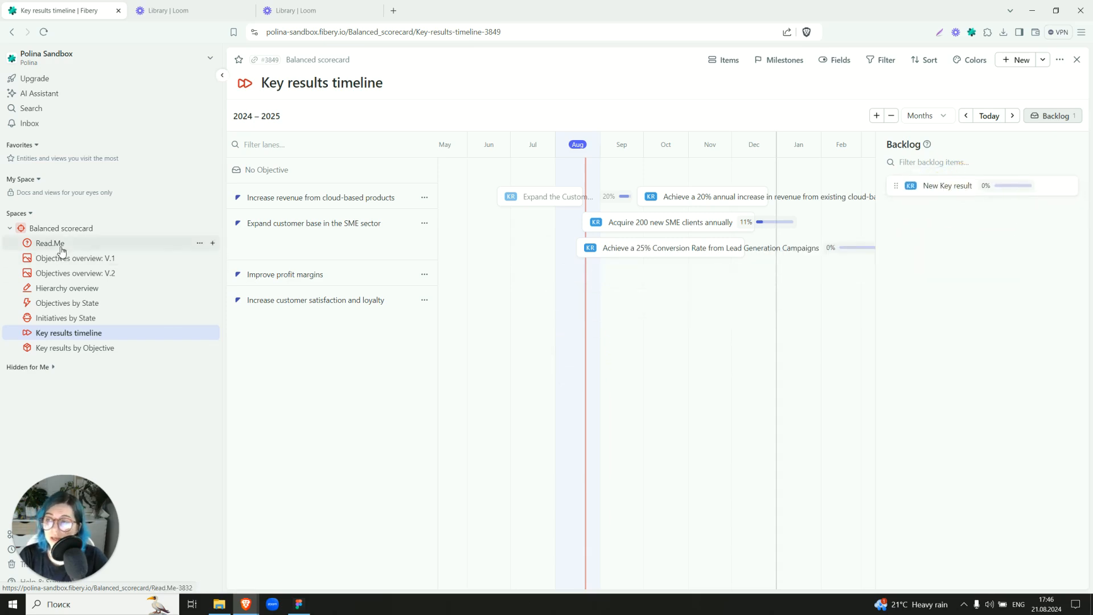
# Open the Read.Me document and look through its guidance on defining objectives and identifying key results.
pyautogui.click(60, 244)
pyautogui.scroll(-10, 363, 186)
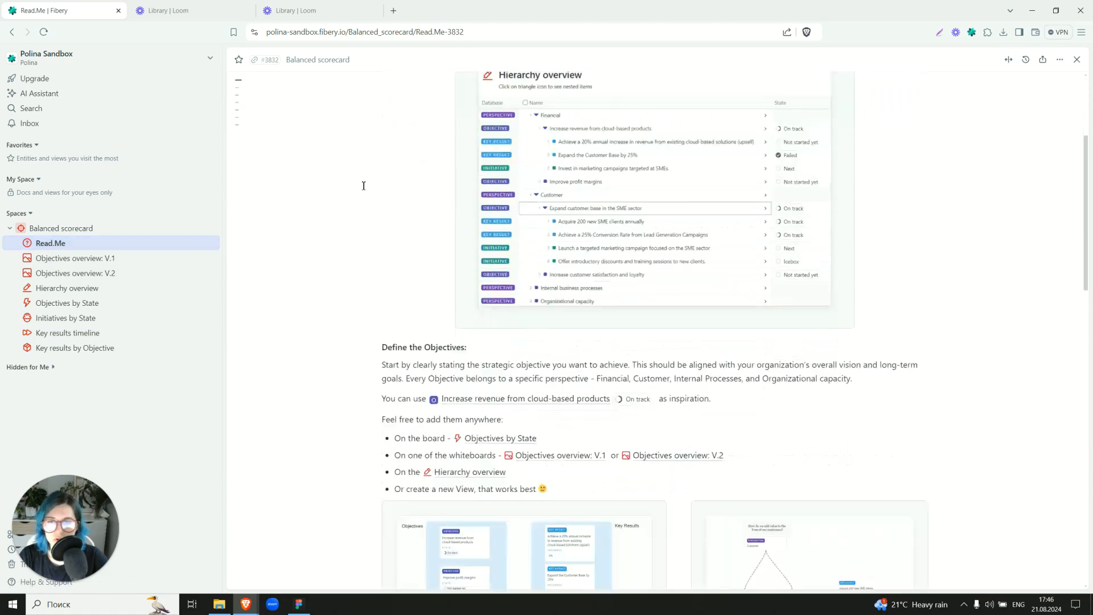
pyautogui.scroll(-10, 364, 186)
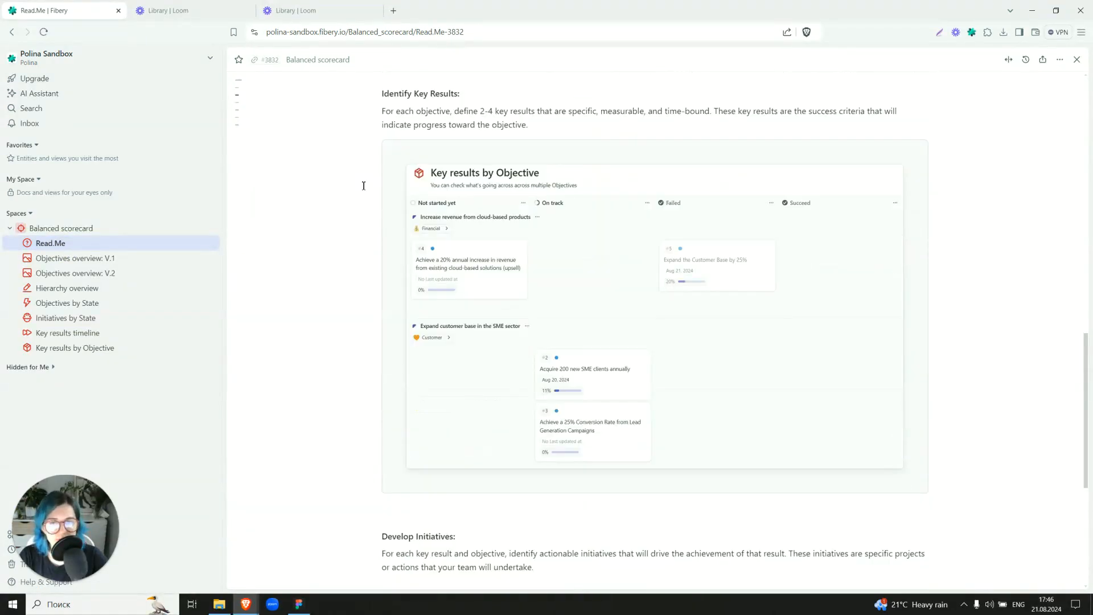
pyautogui.scroll(20, 363, 187)
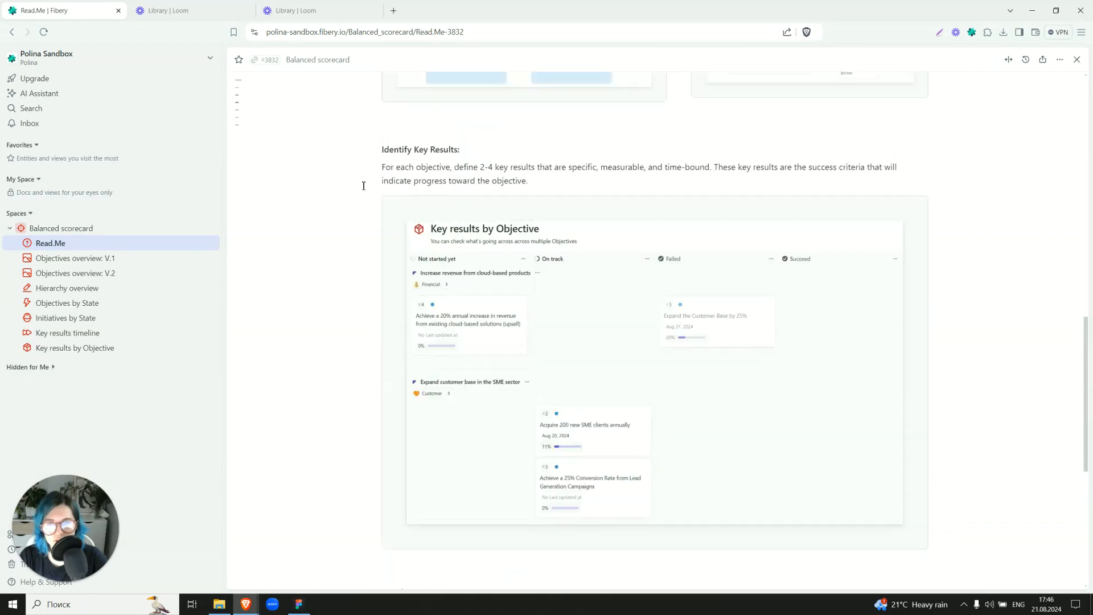
# View the available help and support options, then close them.
pyautogui.moveTo(66, 510); pyautogui.dragTo(270, 508)
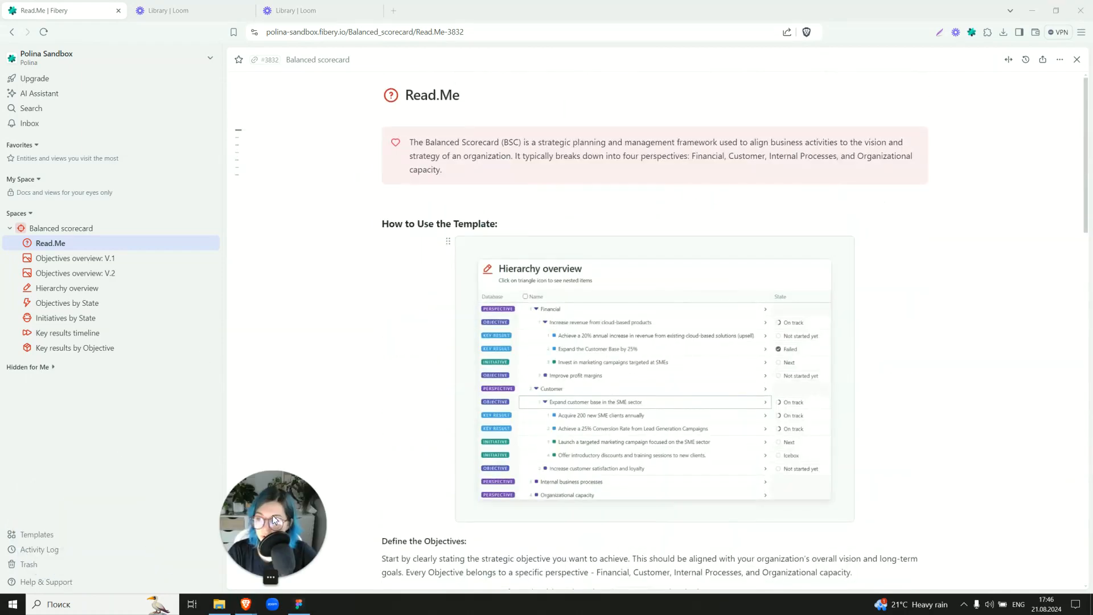
pyautogui.click(38, 587)
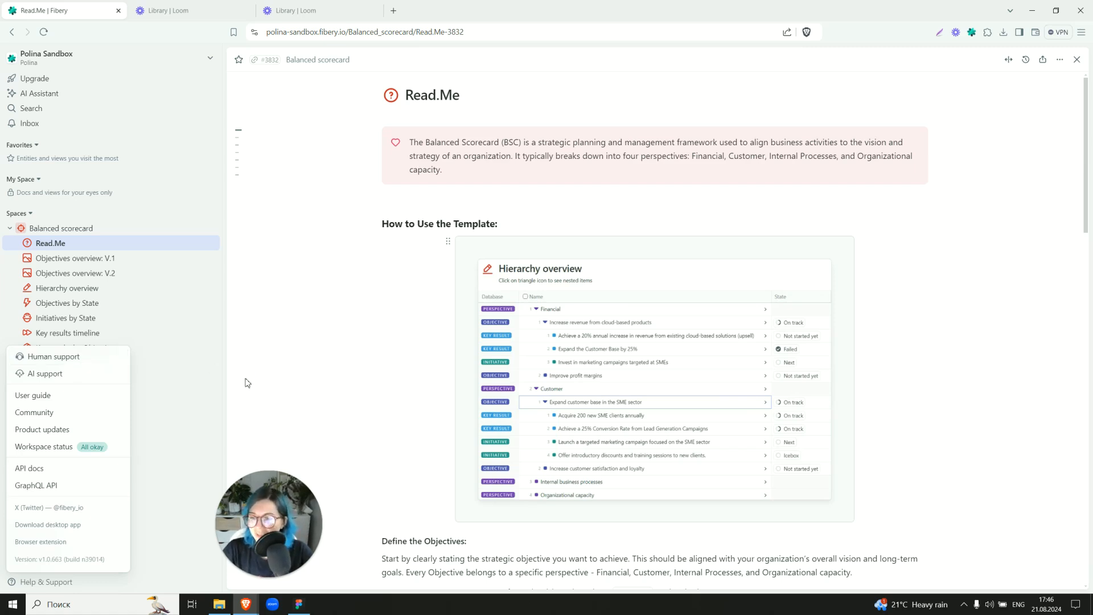
pyautogui.click(181, 388)
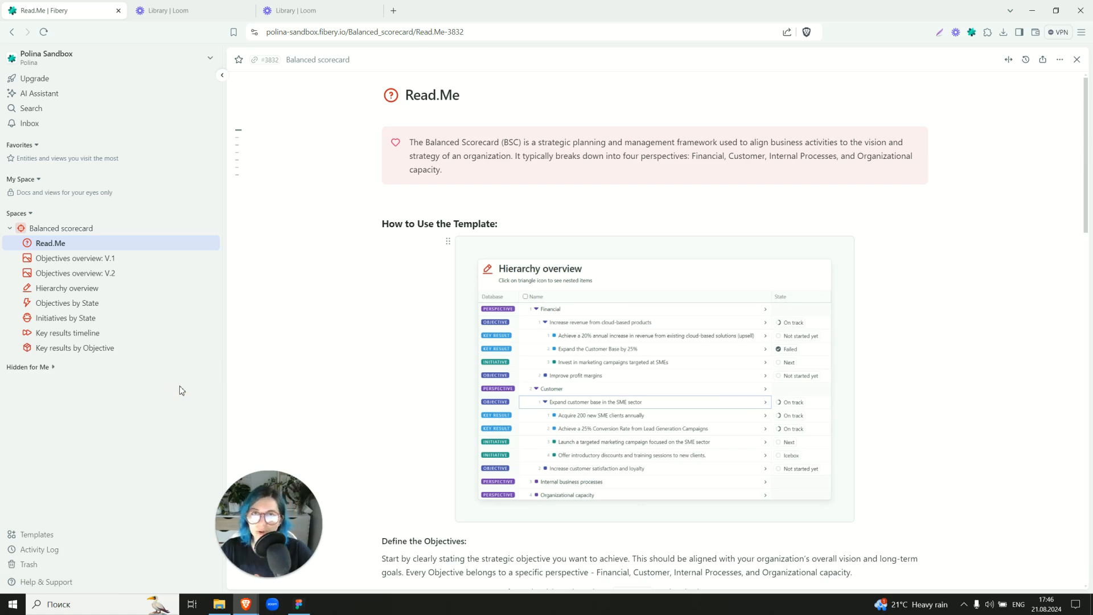